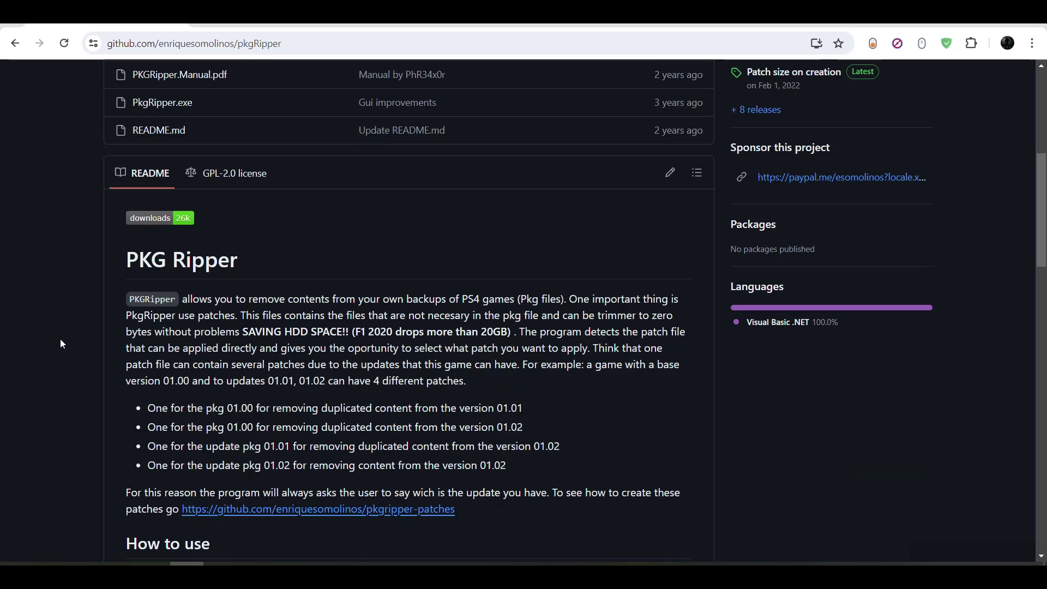
# - Look over the pkgRipper repository's README on GitHub and open the repository's Releases
pyautogui.scroll(-1, 60, 339)
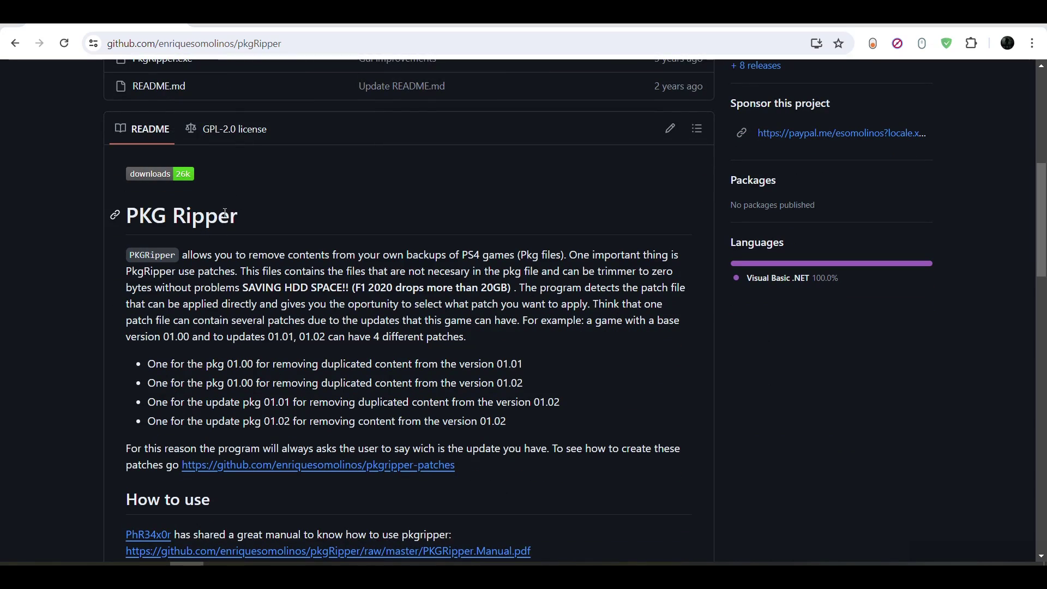
pyautogui.moveTo(238, 213); pyautogui.dragTo(172, 208)
pyautogui.click(241, 224)
pyautogui.scroll(5, 241, 224)
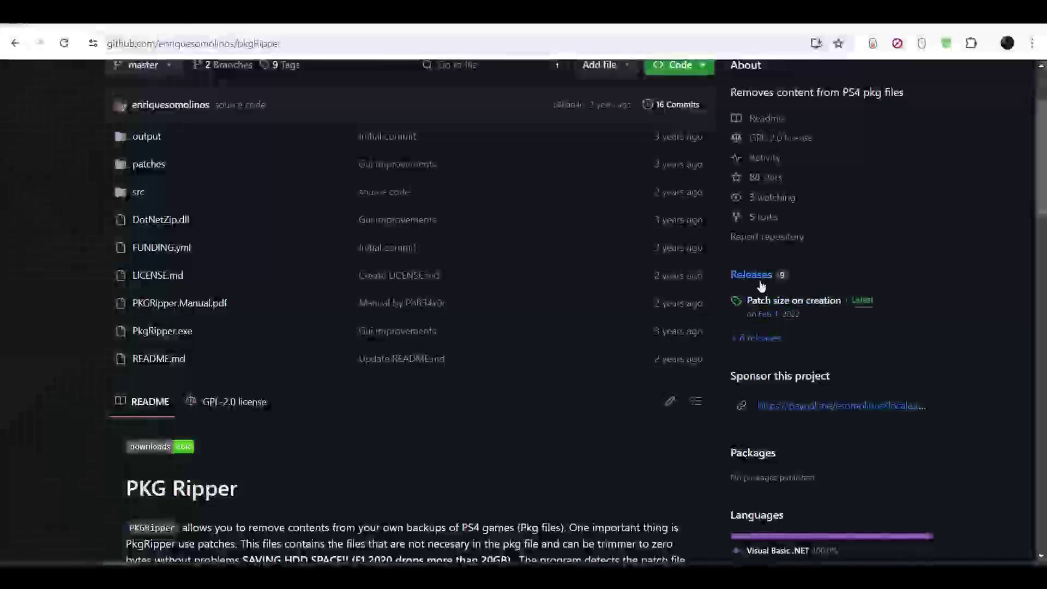
pyautogui.click(758, 275)
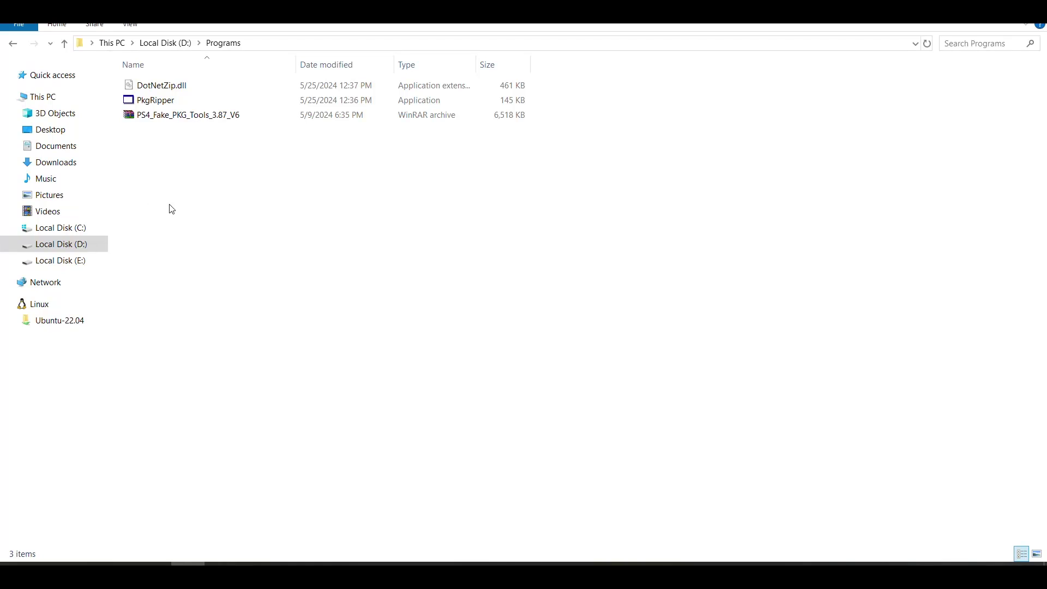
# - Extract the PS4_Fake_PKG_Tools_3.87_V6 archive directly into the D:\Programs folder alongside PkgRipper
pyautogui.click(155, 100)
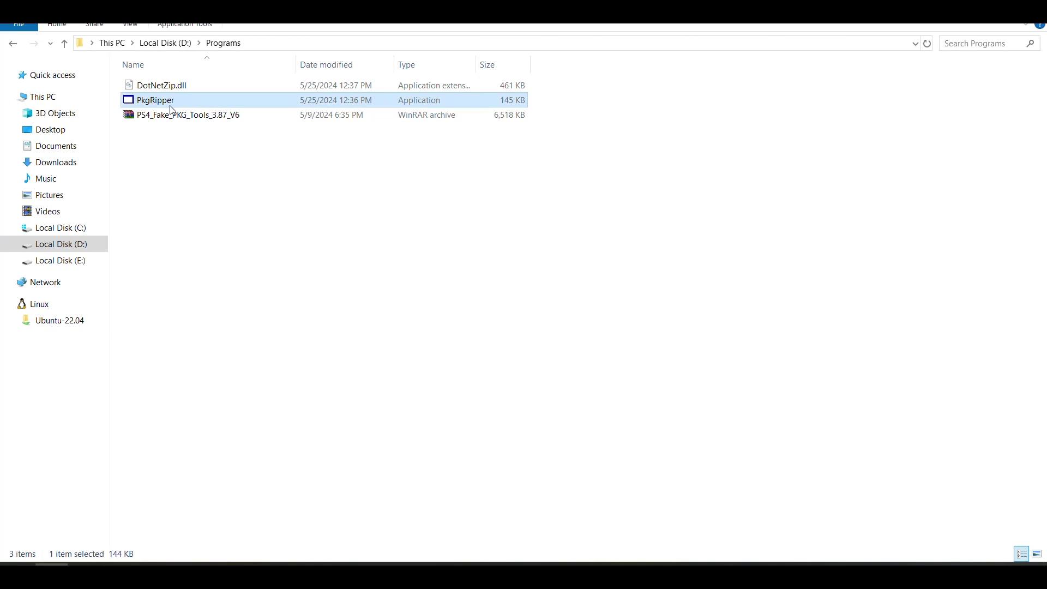
pyautogui.click(202, 117)
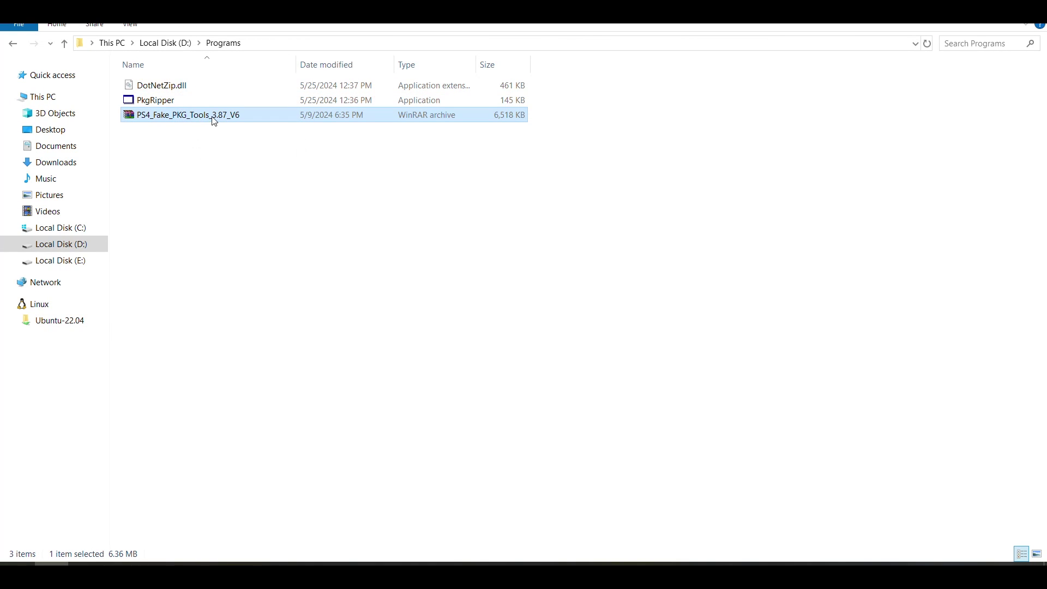
pyautogui.rightClick(202, 117)
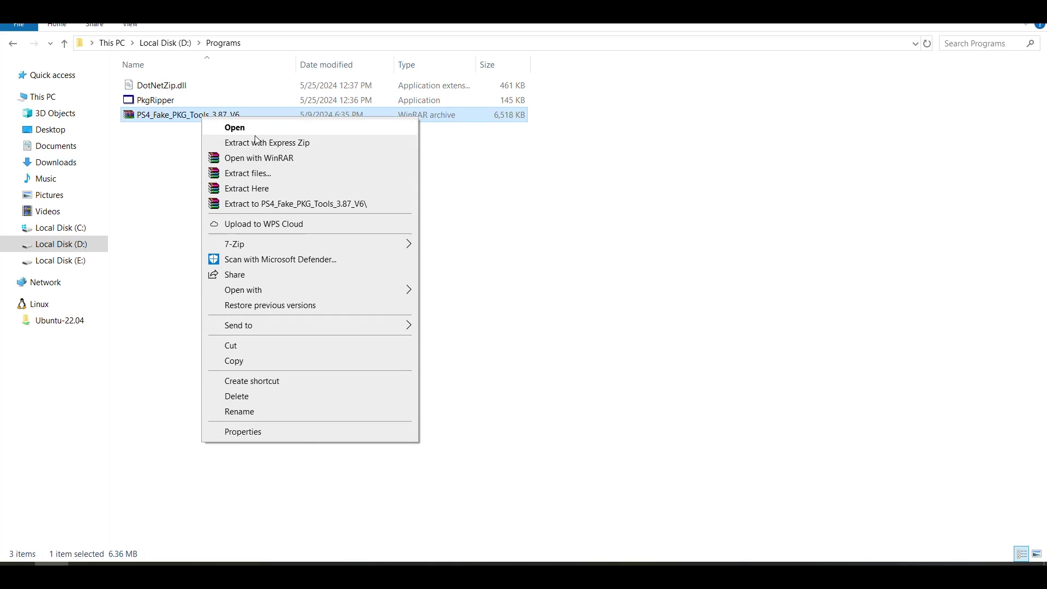
pyautogui.click(256, 188)
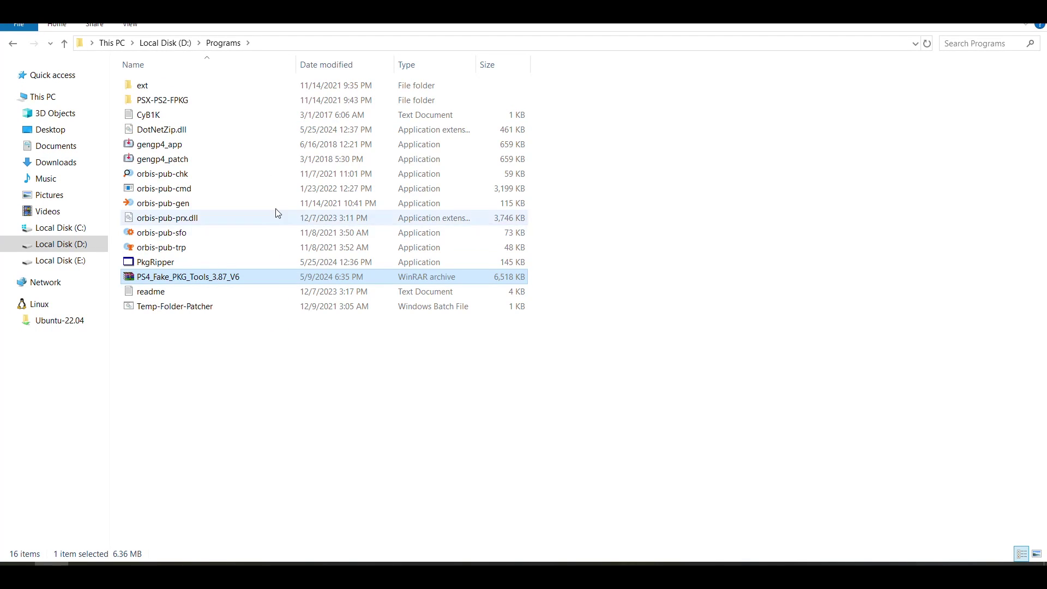
# - Launch PkgRipper and load TRANSFORMERS.BATTLEGROUNDS.PS4-UNLiMiTED.pkg from D:\PS4 as the pkg file to patch
pyautogui.click(188, 267)
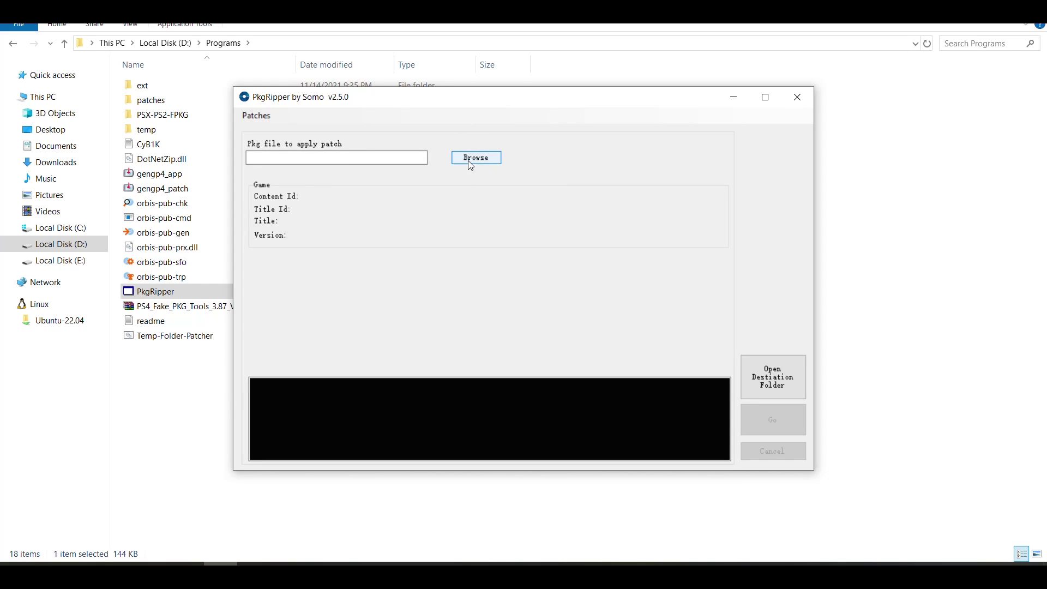
pyautogui.click(483, 161)
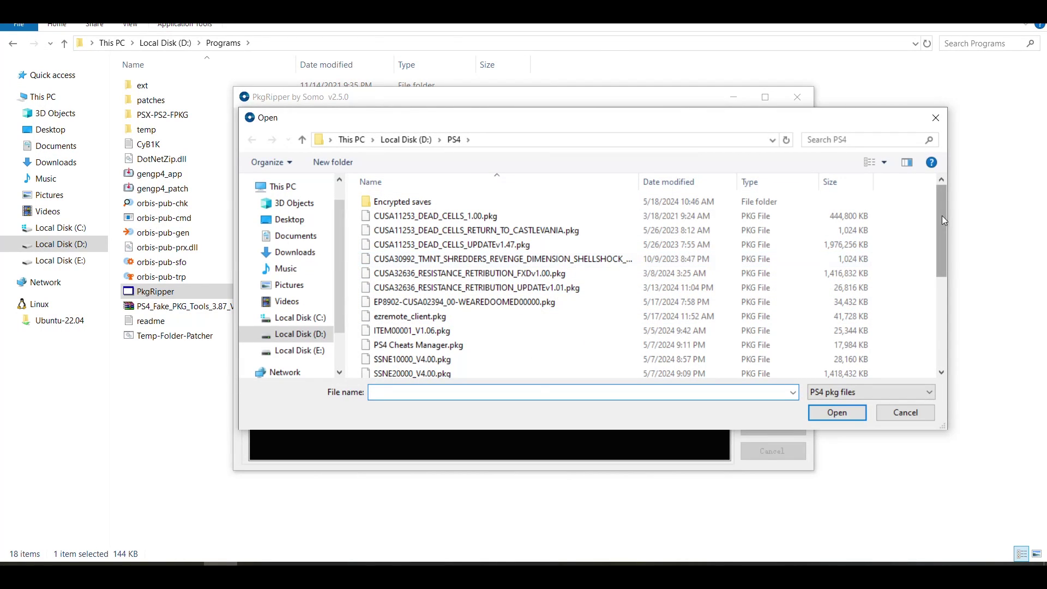
pyautogui.moveTo(941, 215); pyautogui.dragTo(945, 284)
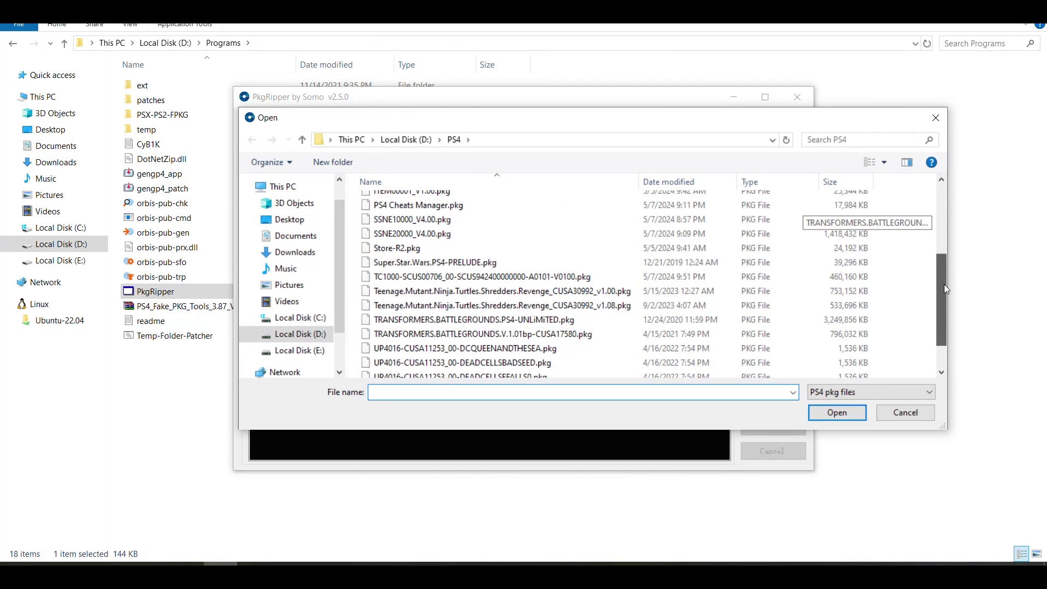
pyautogui.click(464, 321)
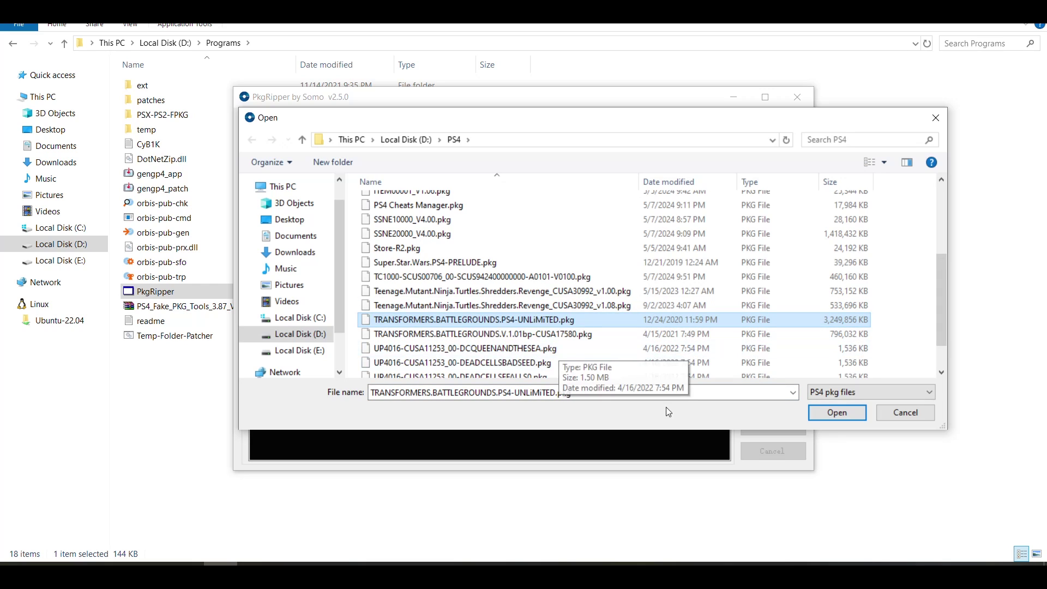
pyautogui.click(834, 412)
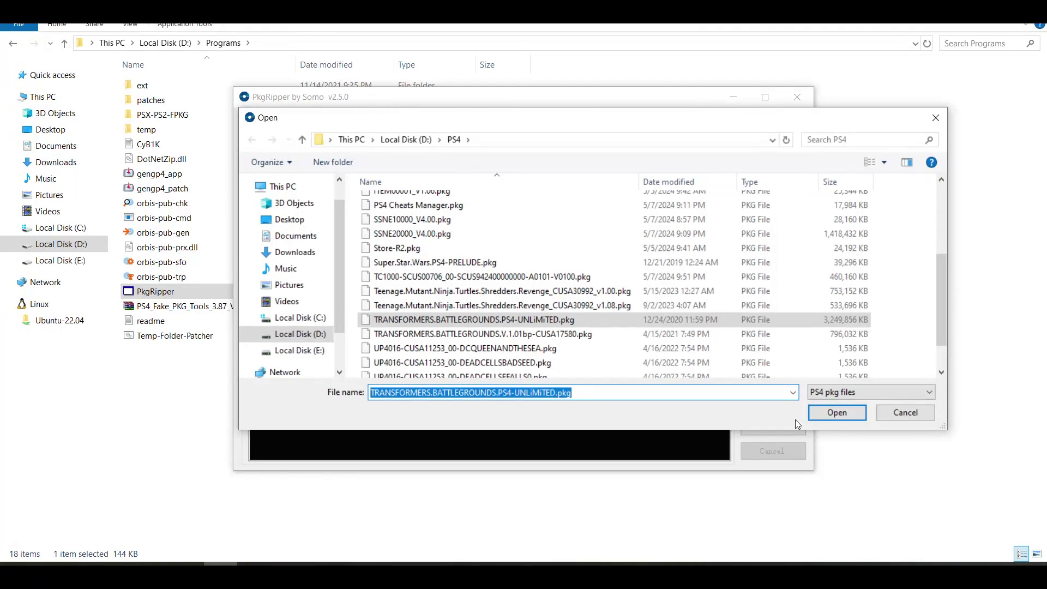
pyautogui.press('Return')
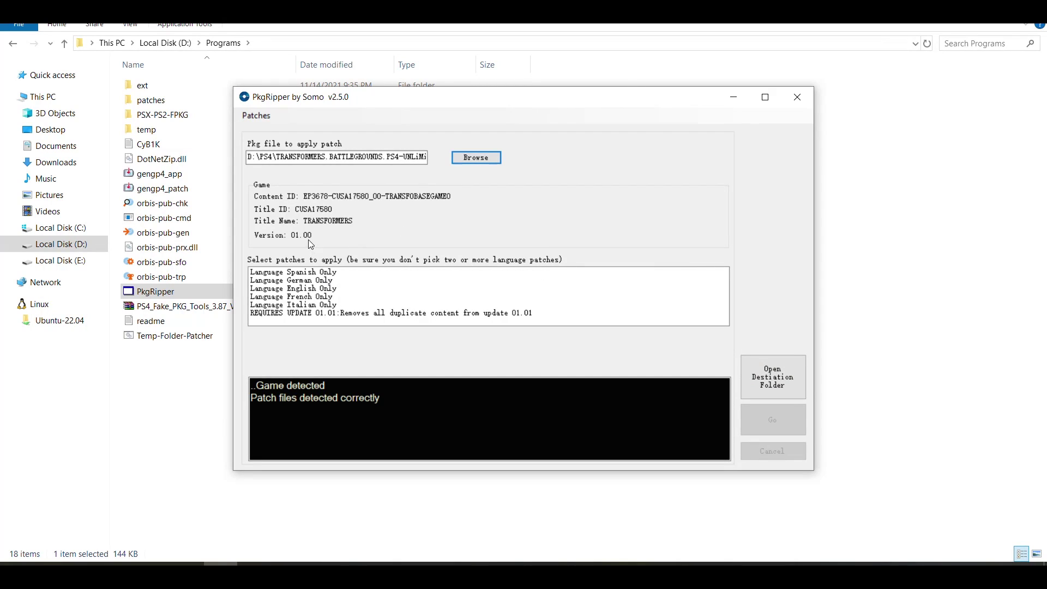
# - Build the ripped base pkg with the English-only language patch and the patch removing content duplicated in update 01.01
pyautogui.click(346, 319)
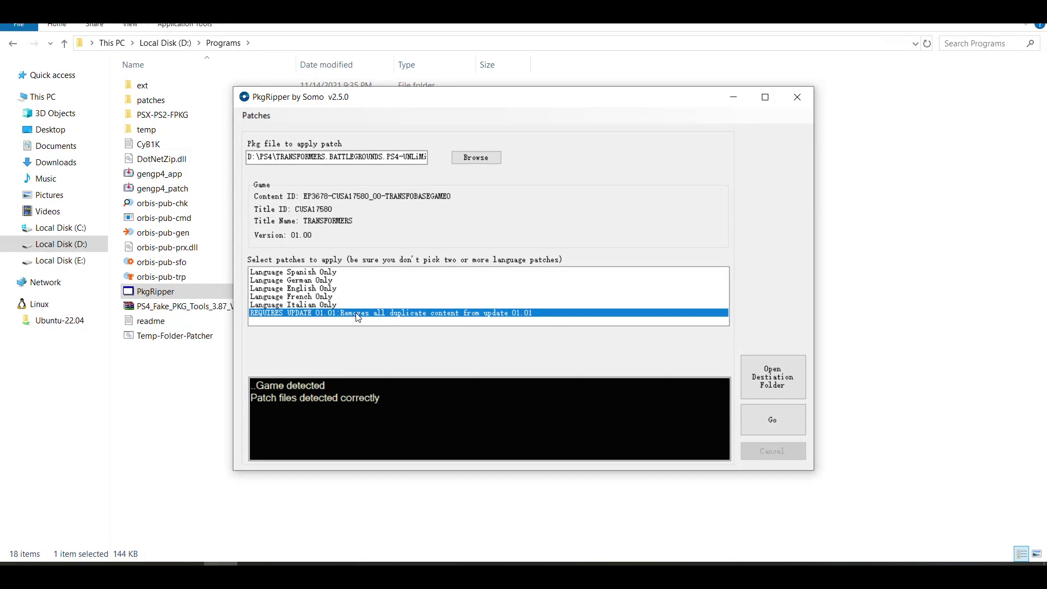
pyautogui.click(322, 289)
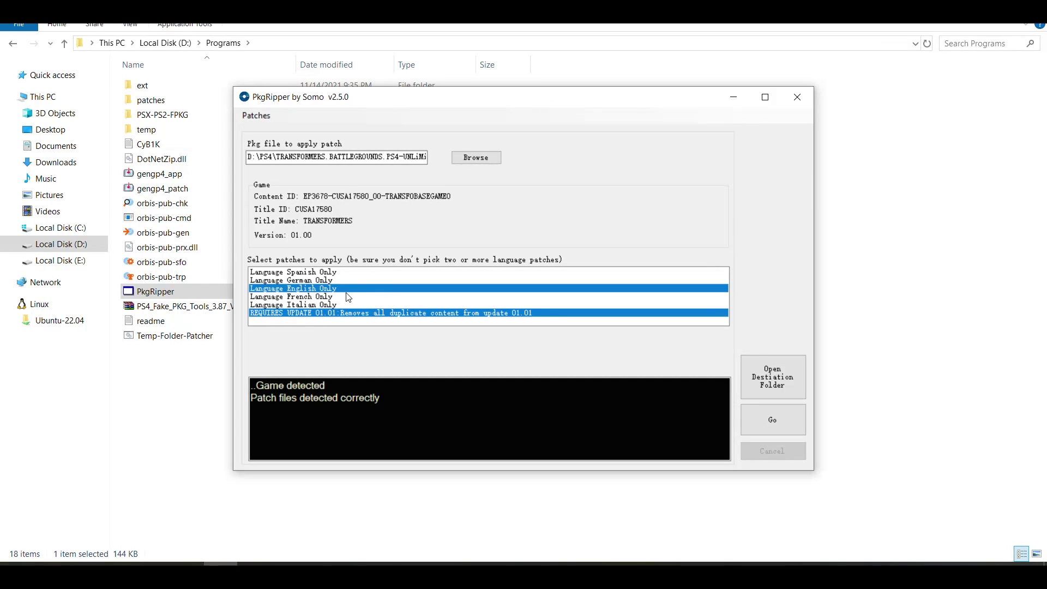
pyautogui.click(769, 423)
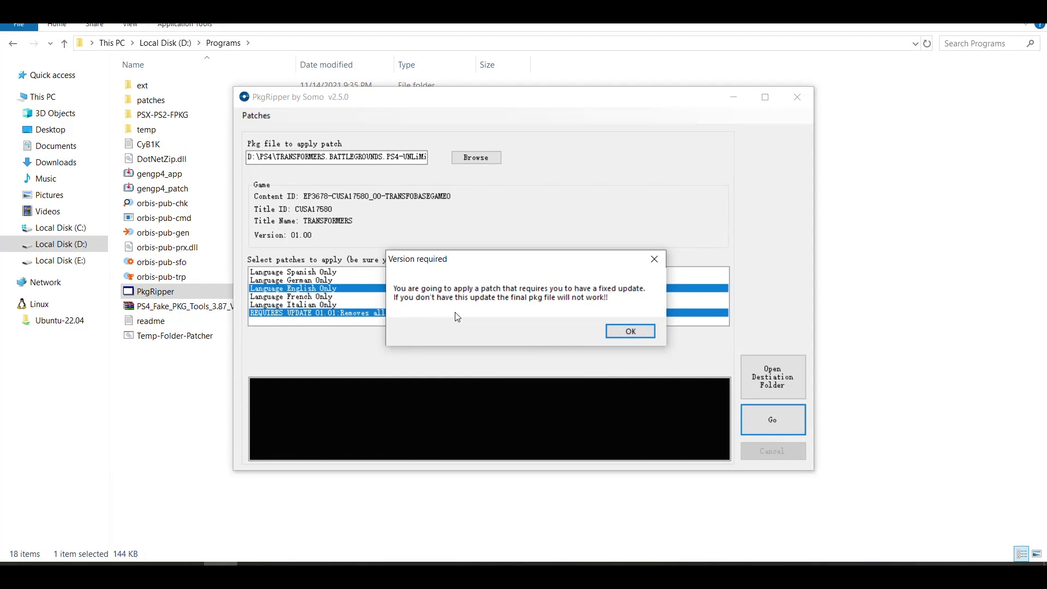
pyautogui.click(630, 332)
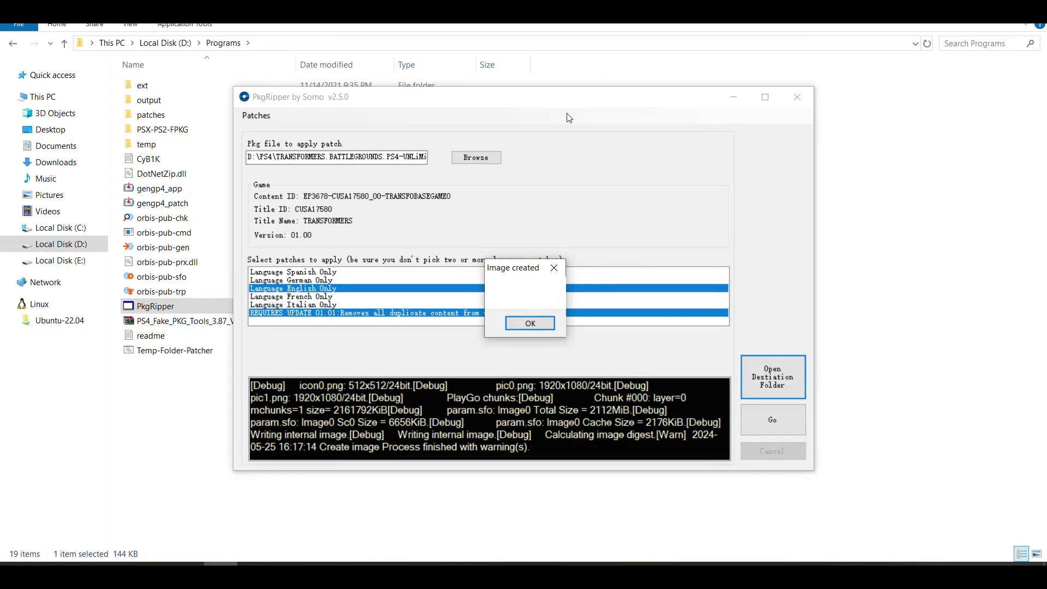
pyautogui.click(530, 326)
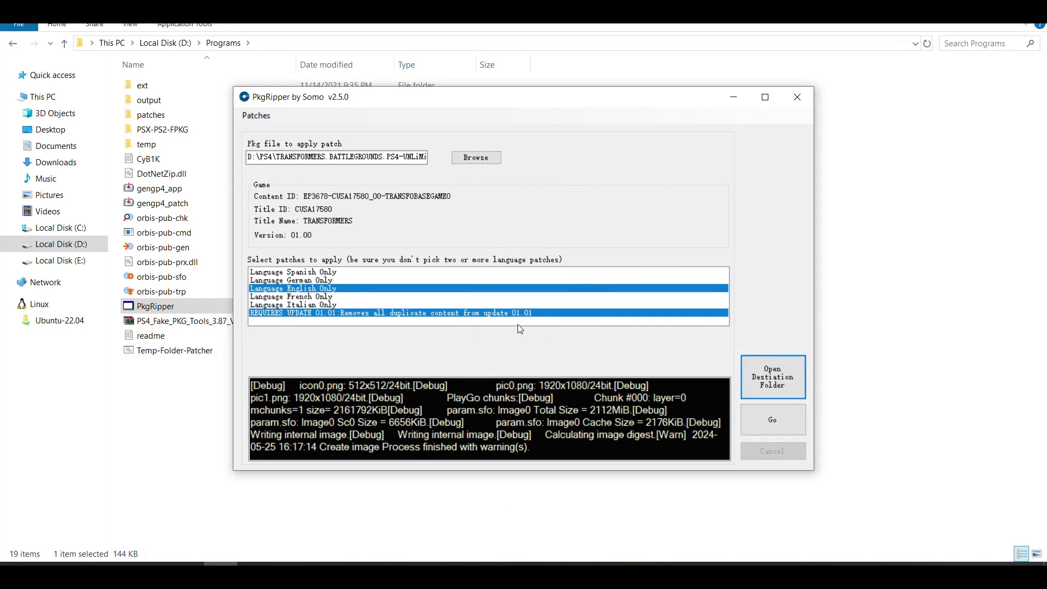
# - Open the destination folder and check the size of the generated base pkg in its properties
pyautogui.click(771, 391)
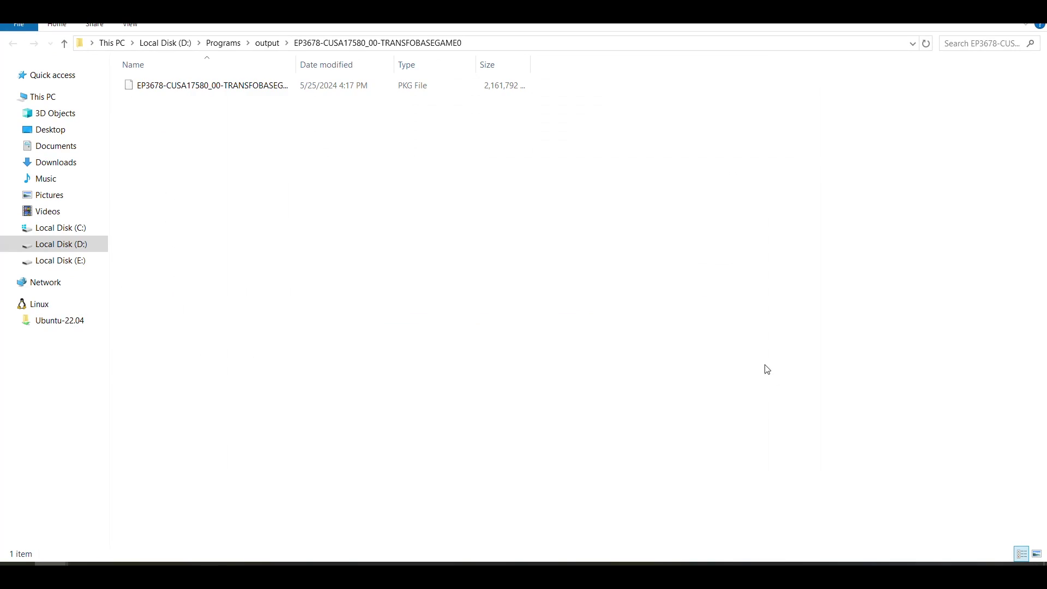
pyautogui.click(240, 88)
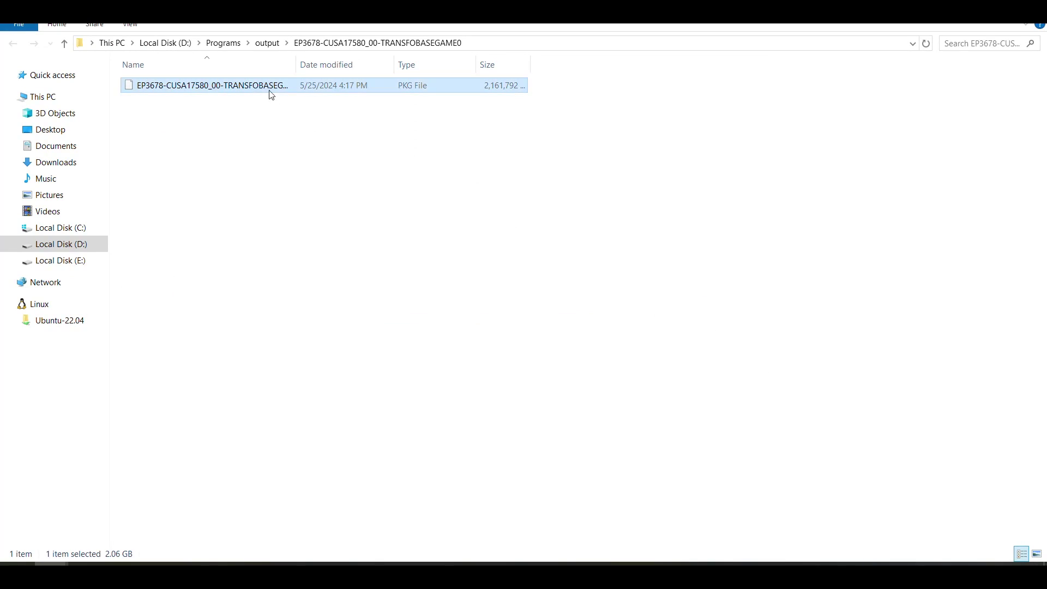
pyautogui.rightClick(240, 88)
pyautogui.click(295, 373)
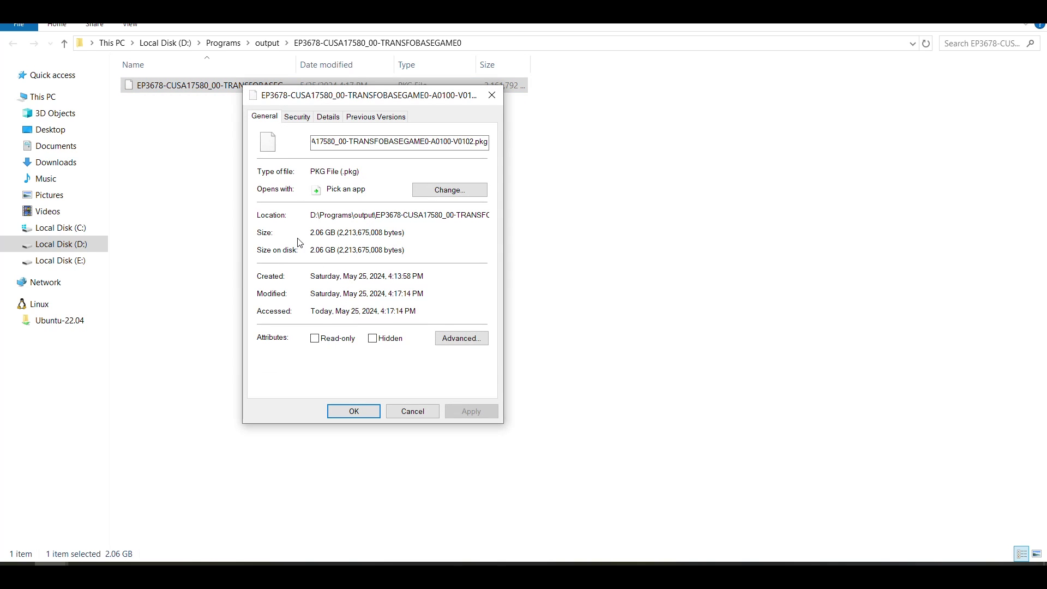
pyautogui.click(326, 233)
# - Compare the generated pkg's size with the original TRANSFORMERS.BATTLEGROUNDS.PS4-UNLiMiTED.pkg in their properties, and close both properties windows
pyautogui.moveTo(319, 102); pyautogui.dragTo(612, 143)
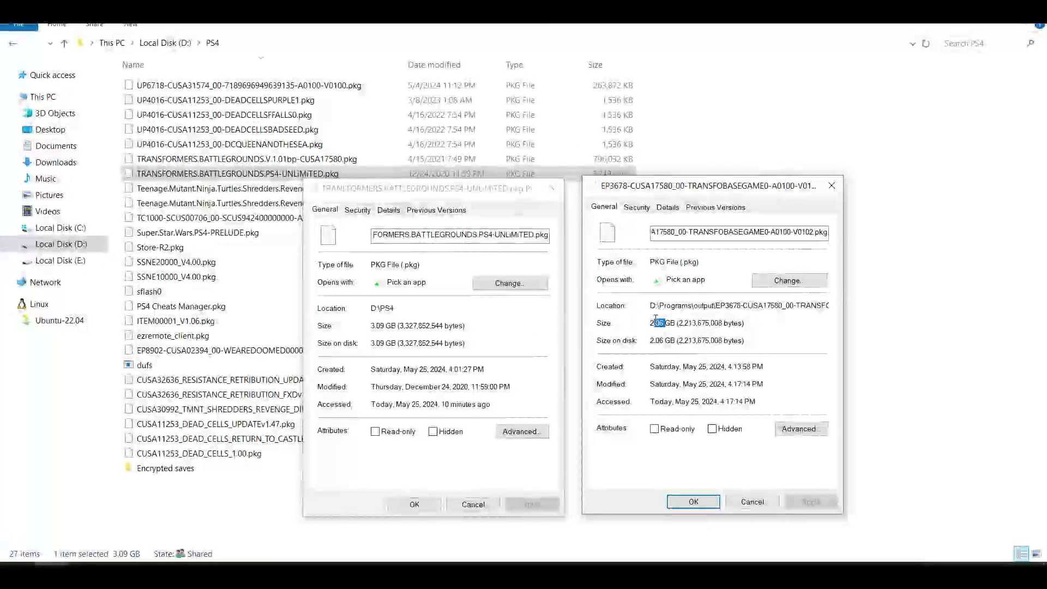
pyautogui.click(405, 343)
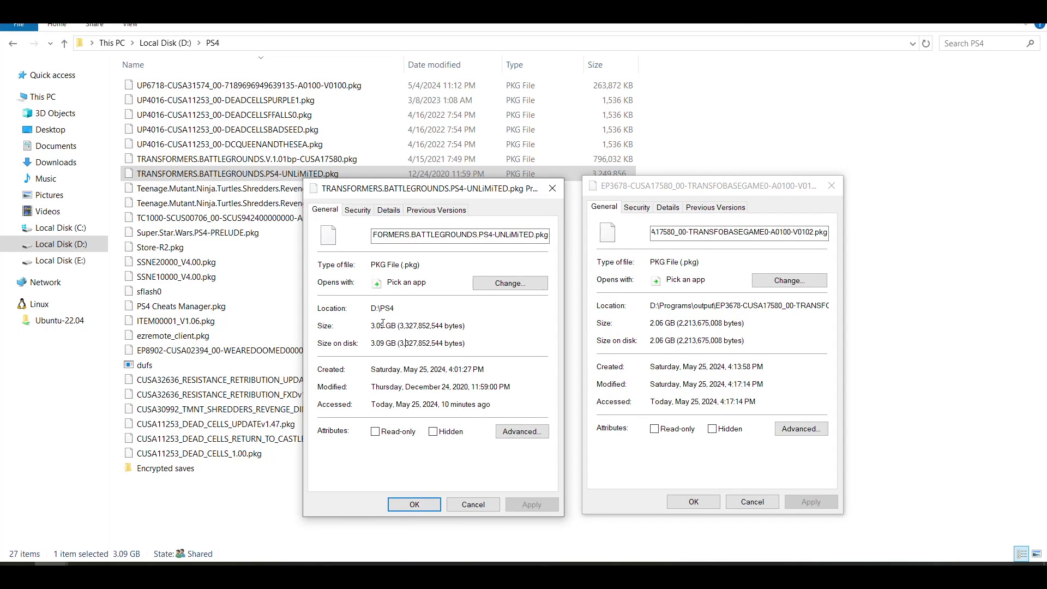
pyautogui.moveTo(378, 326); pyautogui.dragTo(368, 323)
pyautogui.click(369, 323)
pyautogui.click(553, 188)
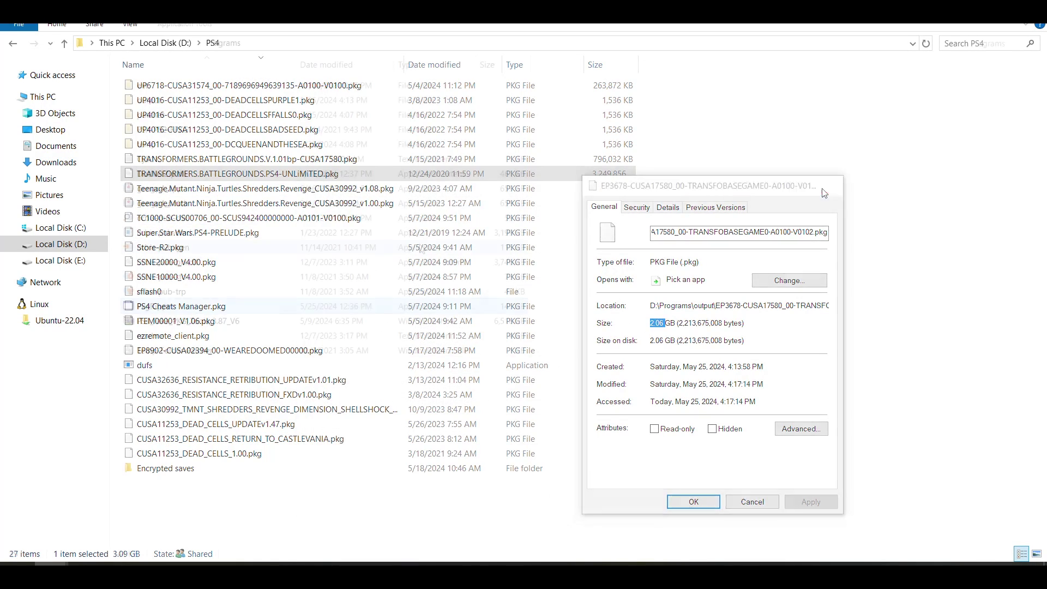
pyautogui.click(832, 186)
# - Relaunch PkgRipper and load the update TRANSFORMERS.BATTLEGROUNDS.V.1.01bp-CUSA17580.pkg from D:\PS4 as the pkg file to patch
pyautogui.press('Return')
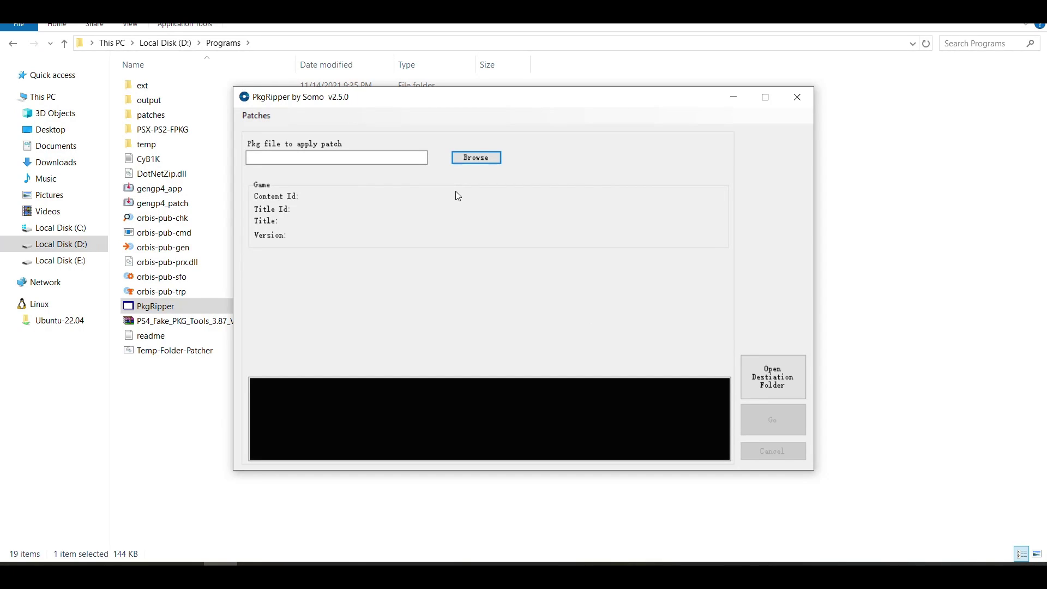
pyautogui.click(475, 160)
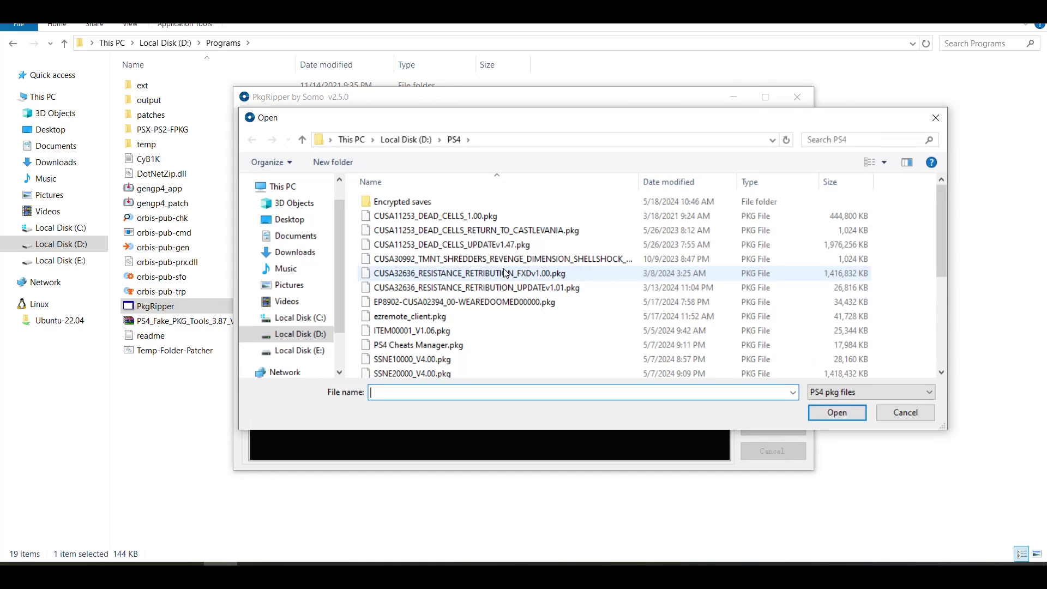
pyautogui.scroll(-4, 544, 313)
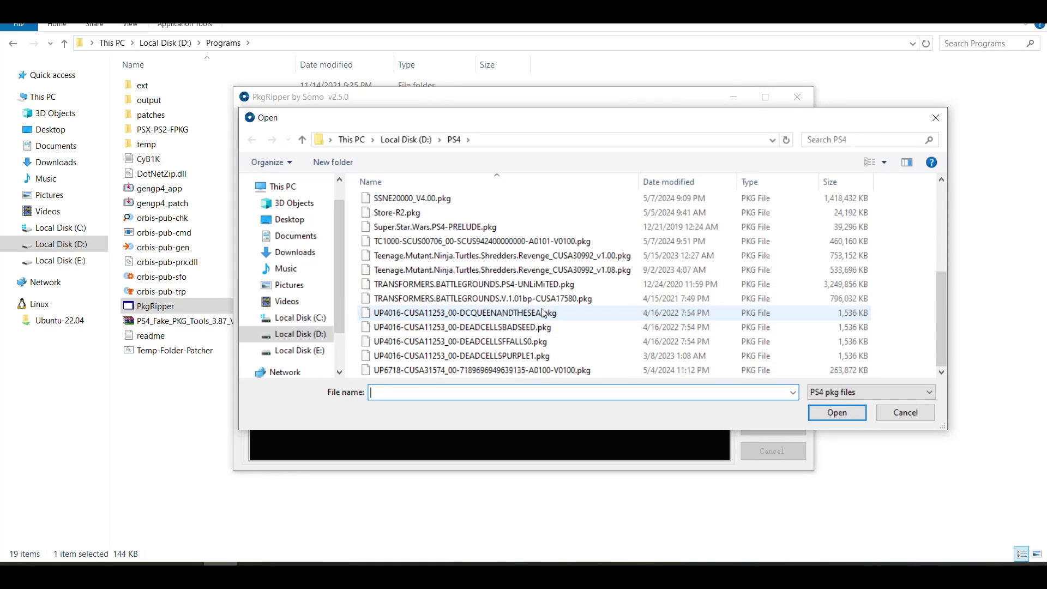
pyautogui.scroll(1, 567, 273)
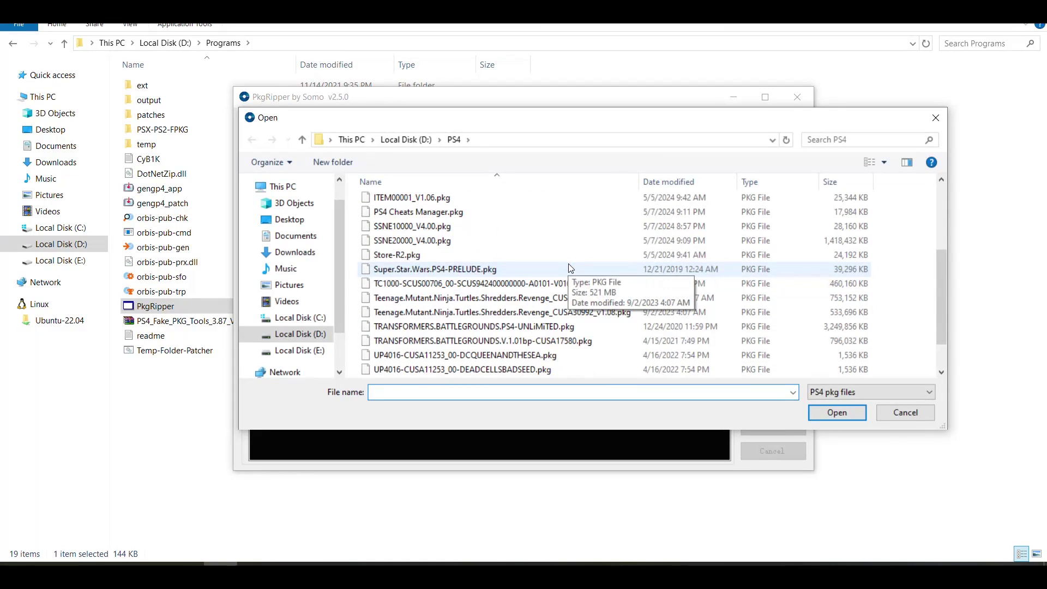
pyautogui.click(521, 343)
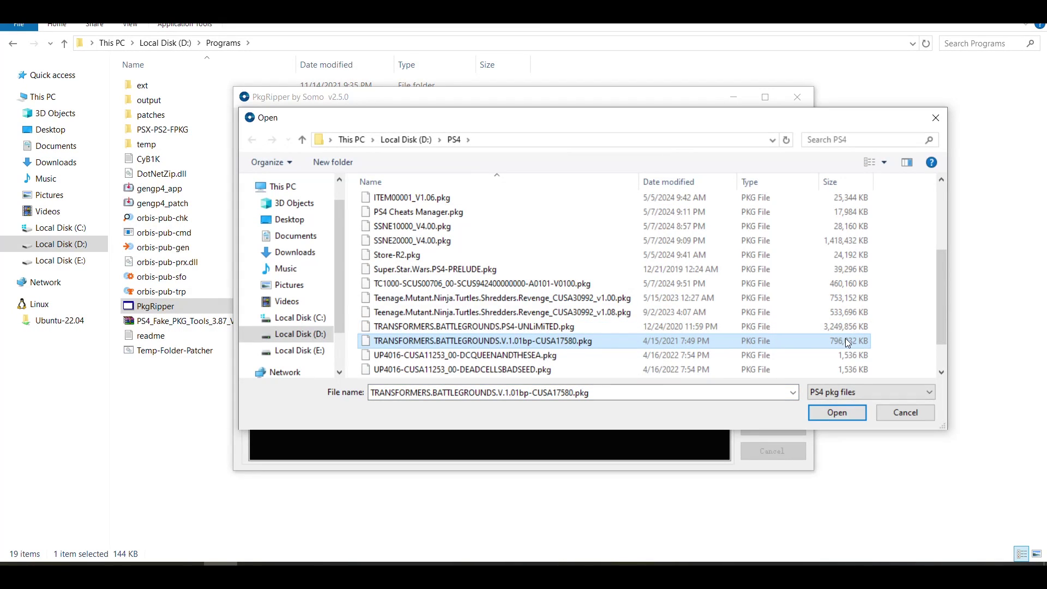
pyautogui.click(843, 416)
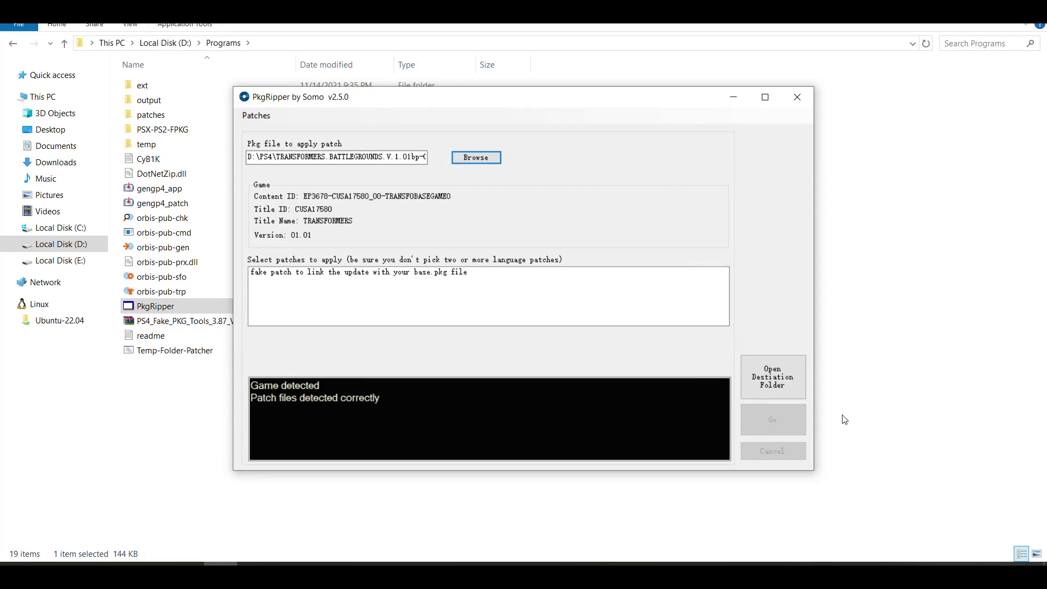
# - Select the fake patch linking the update to its base and set the ripped EP3678-CUSA17580_00-TRANSFOBASEGAME0-A0100-V0102.pkg as the base pkg to remarry with
pyautogui.click(300, 278)
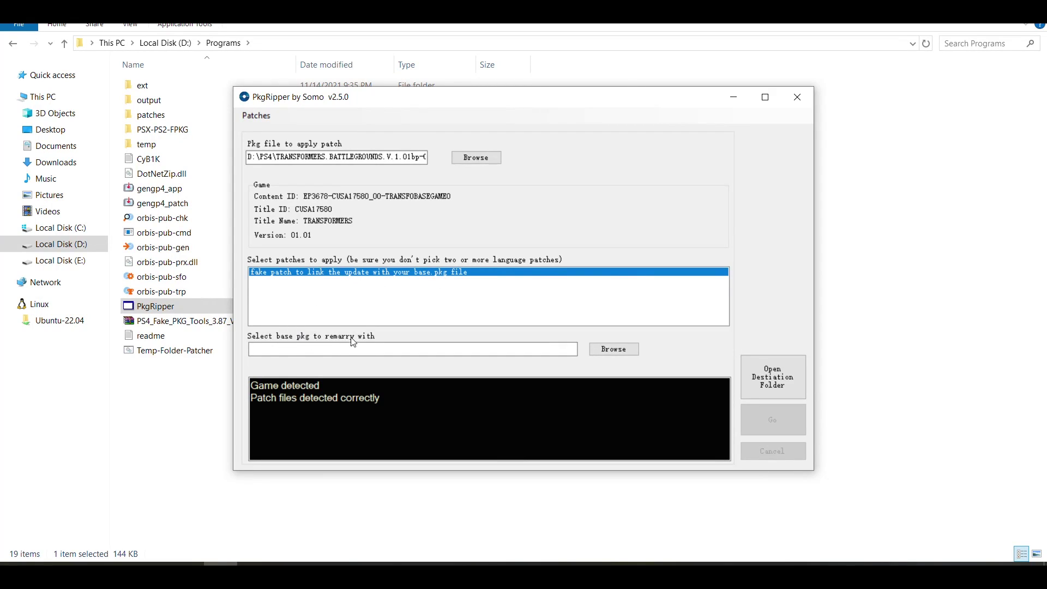
pyautogui.click(614, 349)
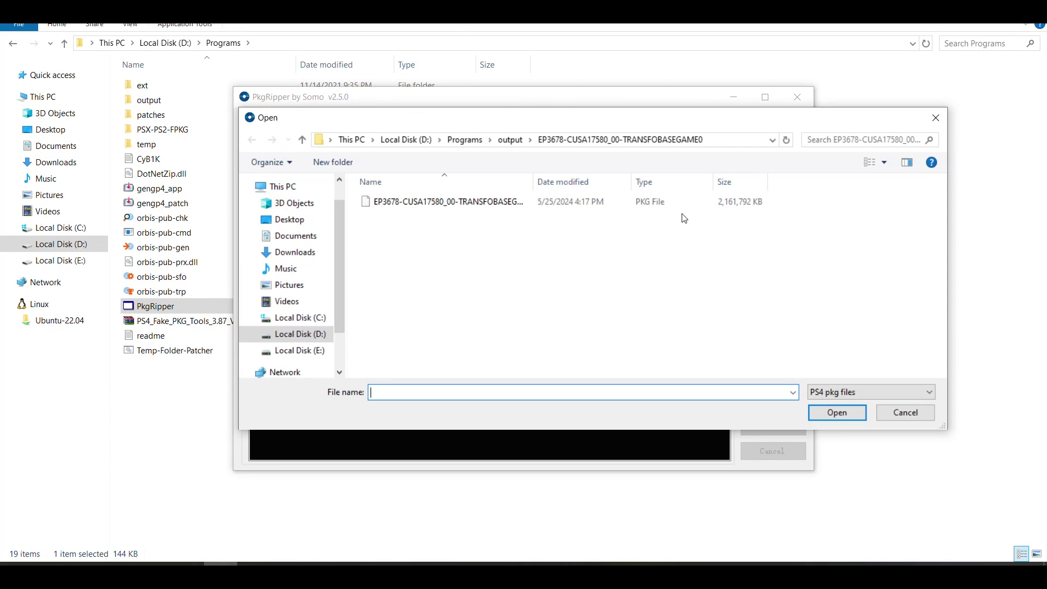
pyautogui.click(590, 209)
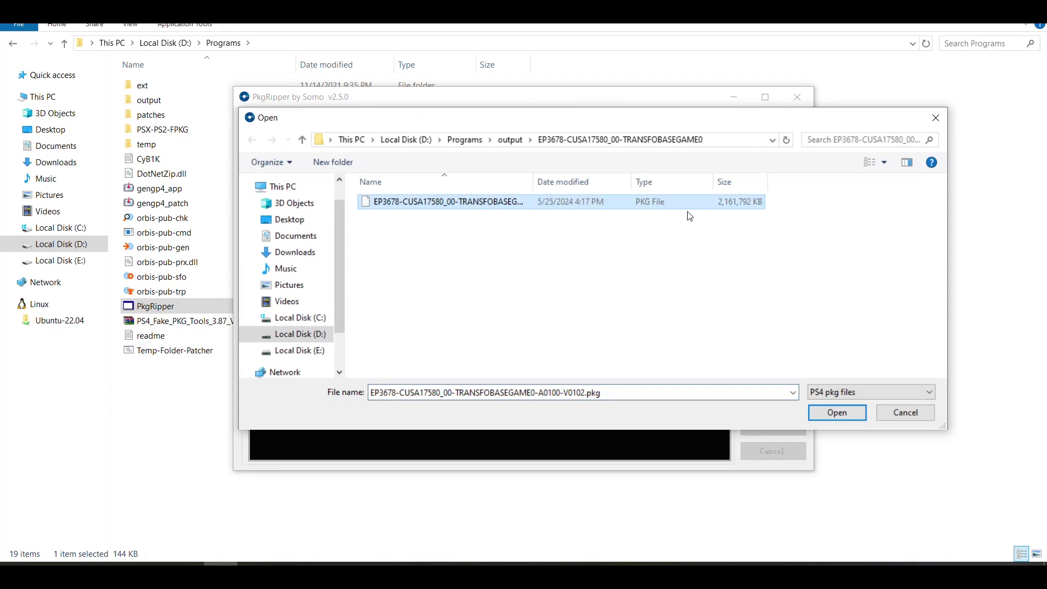
pyautogui.click(511, 140)
pyautogui.click(465, 140)
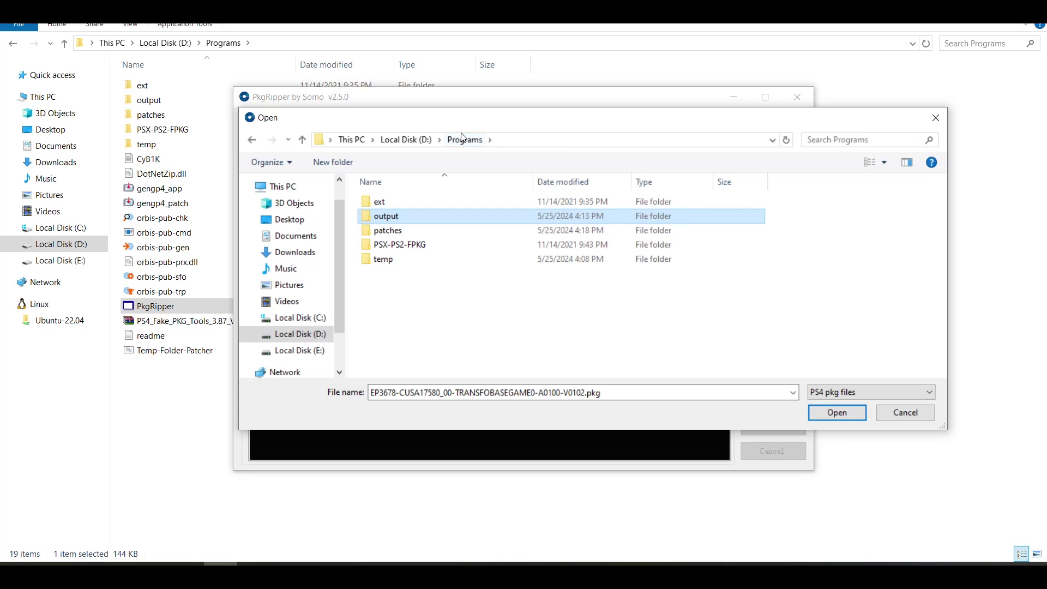
pyautogui.doubleClick(406, 223)
pyautogui.doubleClick(416, 203)
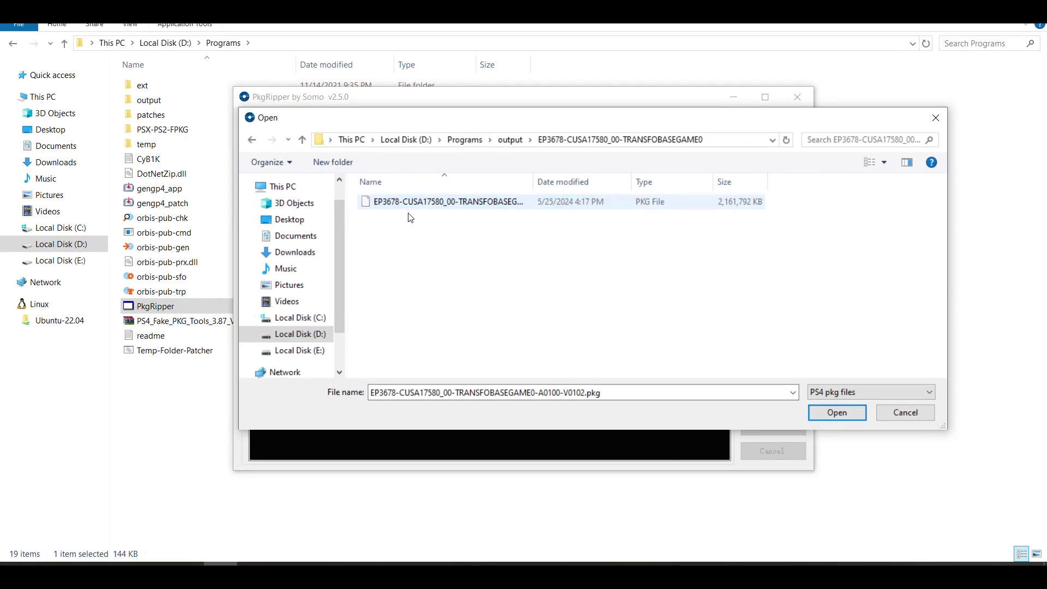
pyautogui.click(414, 210)
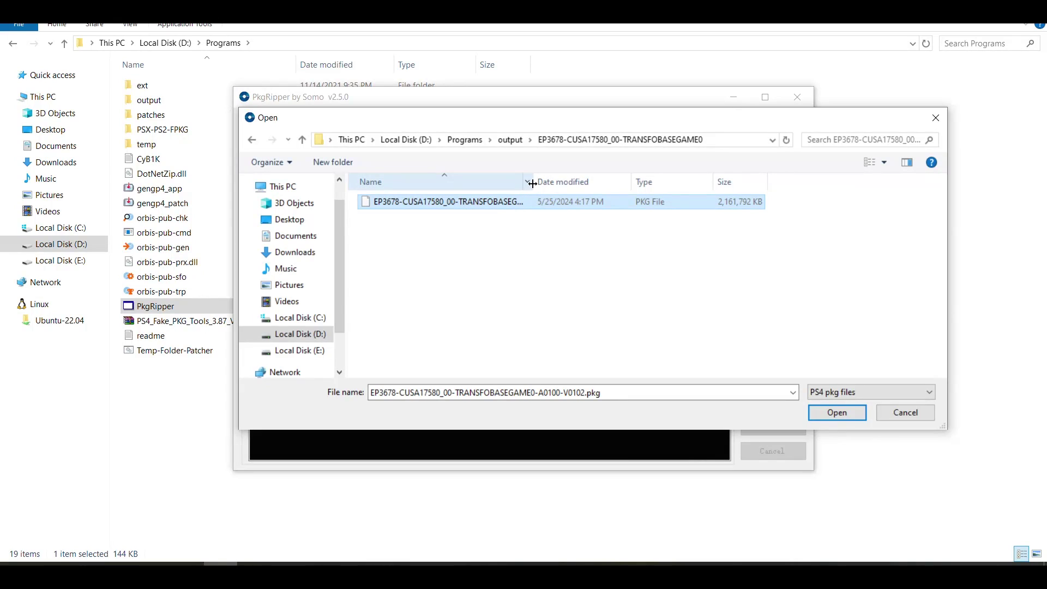
pyautogui.moveTo(533, 182); pyautogui.dragTo(618, 185)
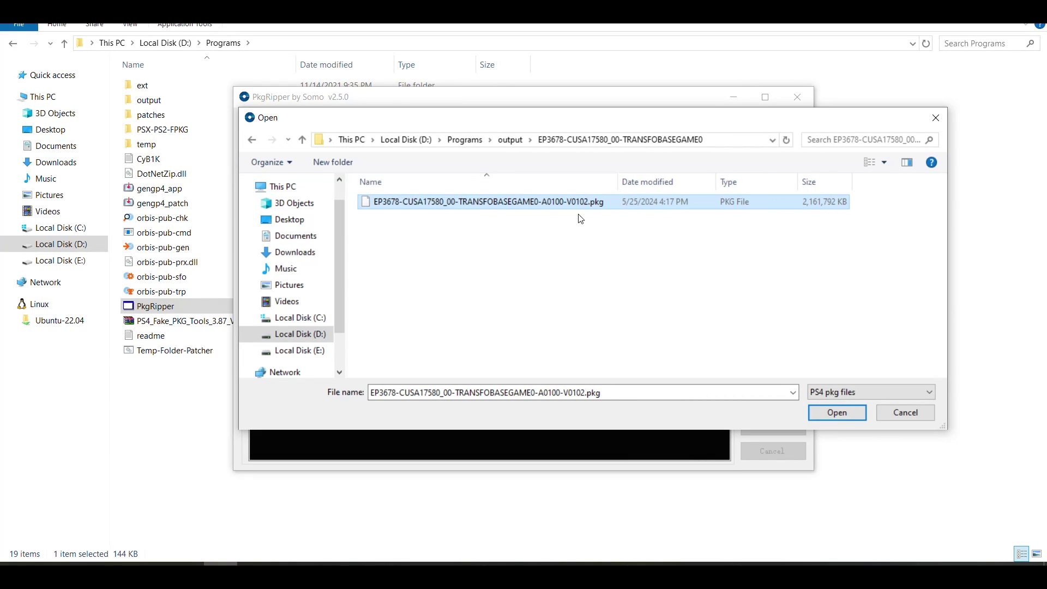
pyautogui.click(840, 412)
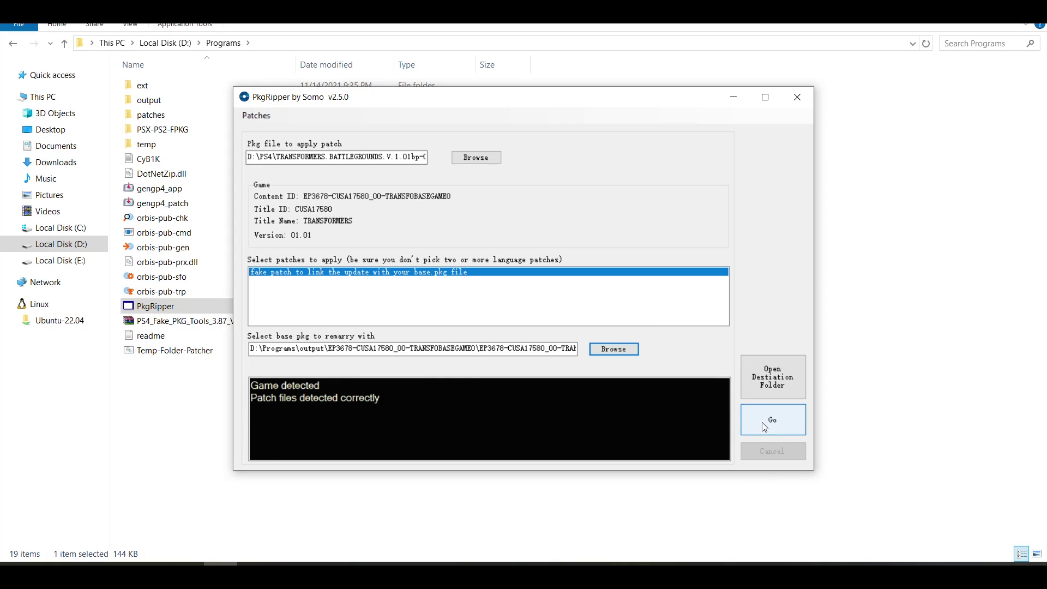
# - Build the remarried update pkg and open its destination folder
pyautogui.click(782, 429)
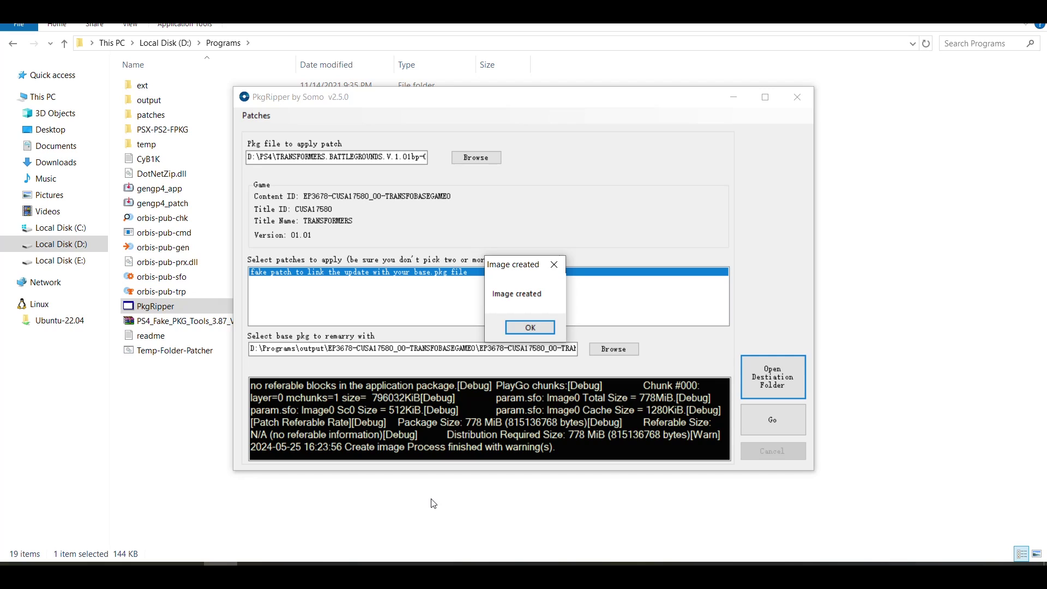
pyautogui.click(531, 326)
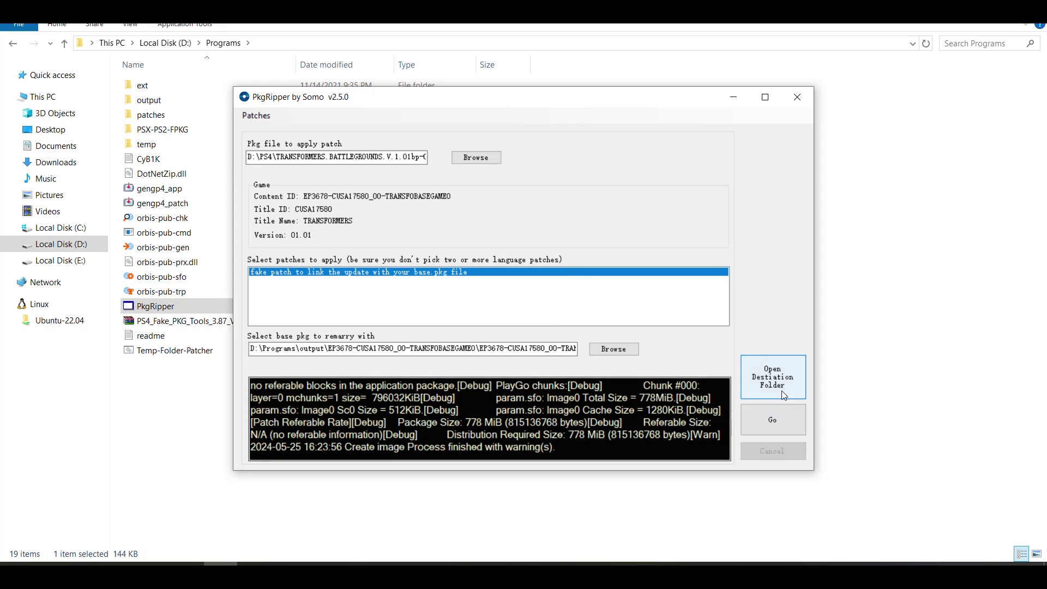
pyautogui.click(768, 383)
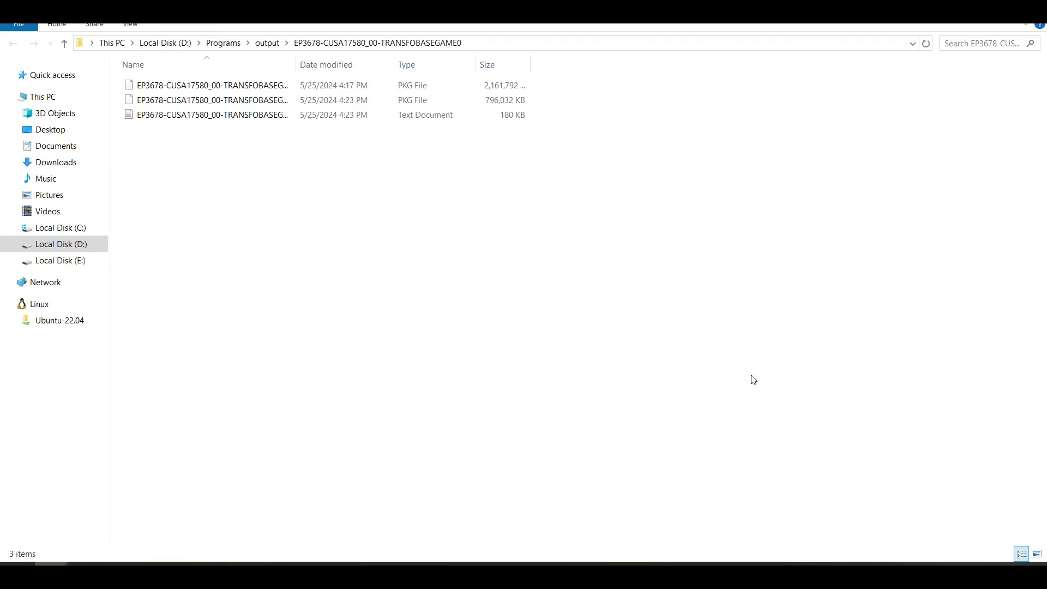
# - Widen the file name column in the output folder and examine the generated base and update pkg names
pyautogui.click(240, 102)
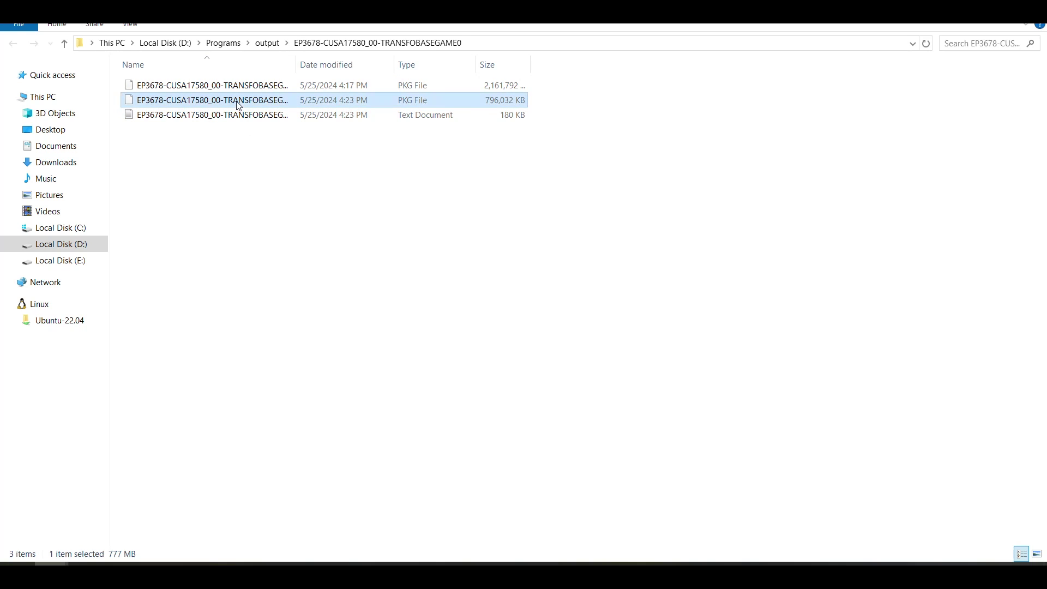
pyautogui.click(263, 86)
pyautogui.moveTo(297, 64); pyautogui.dragTo(404, 64)
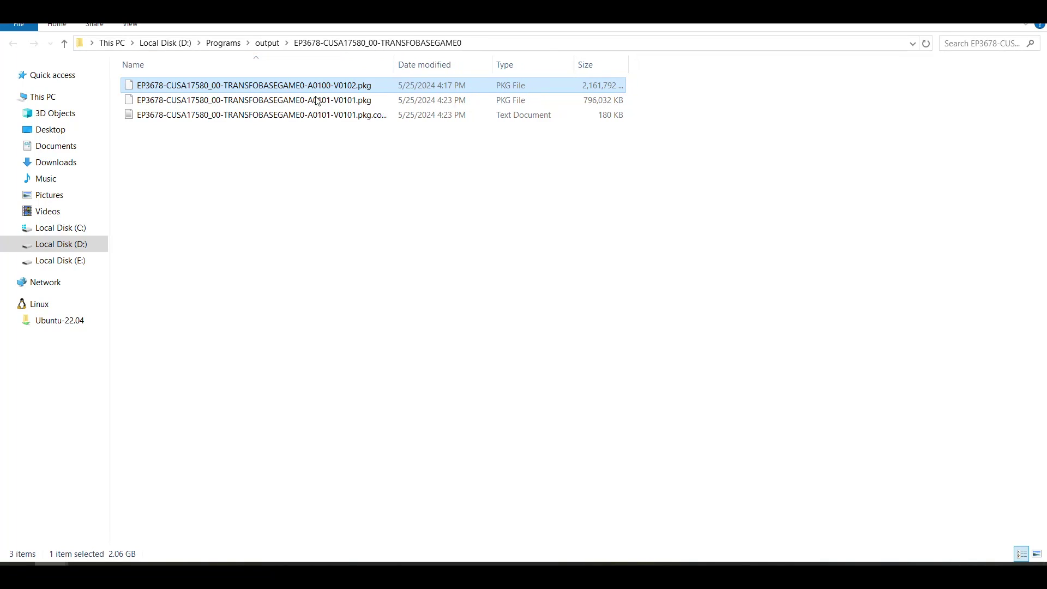
pyautogui.click(255, 103)
pyautogui.press('Up')
pyautogui.click(255, 103)
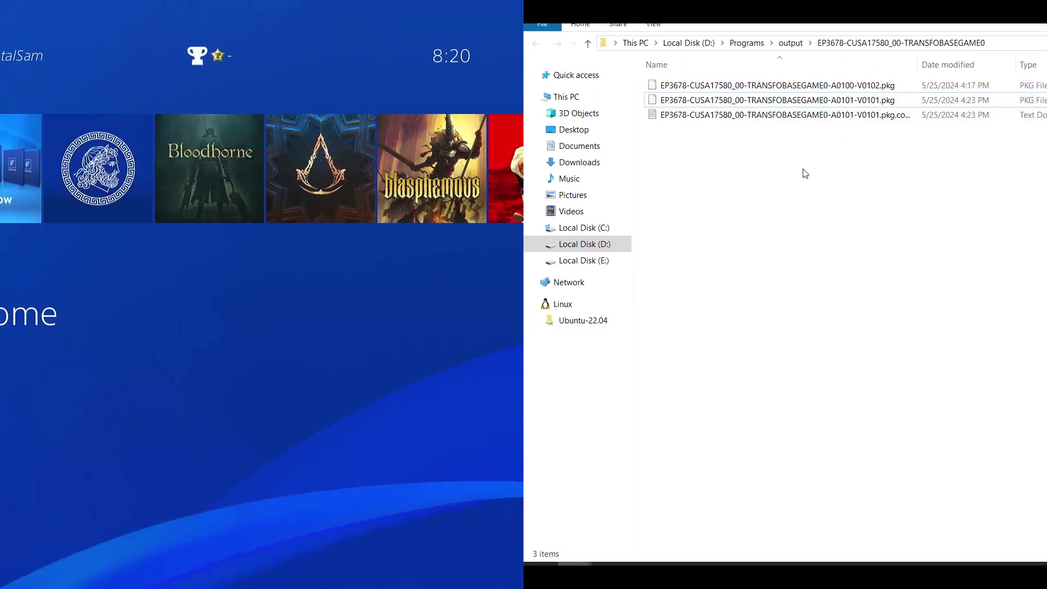
# - Switch to the PS4 and open the Package Installer through GoldHEN's Debug Settings
pyautogui.press('Return')
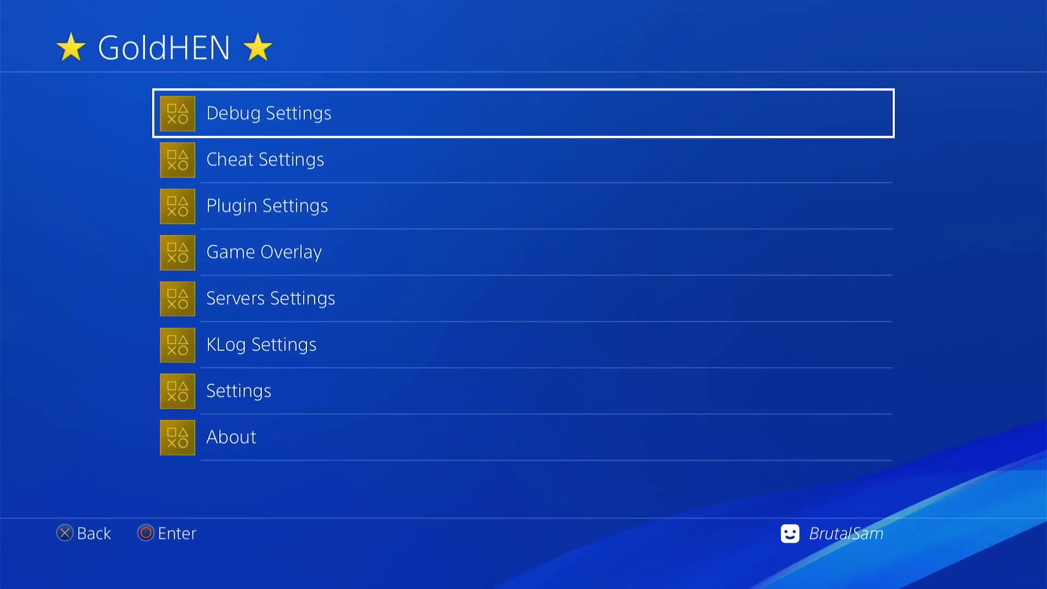
pyautogui.press('Return')
pyautogui.press('Return')
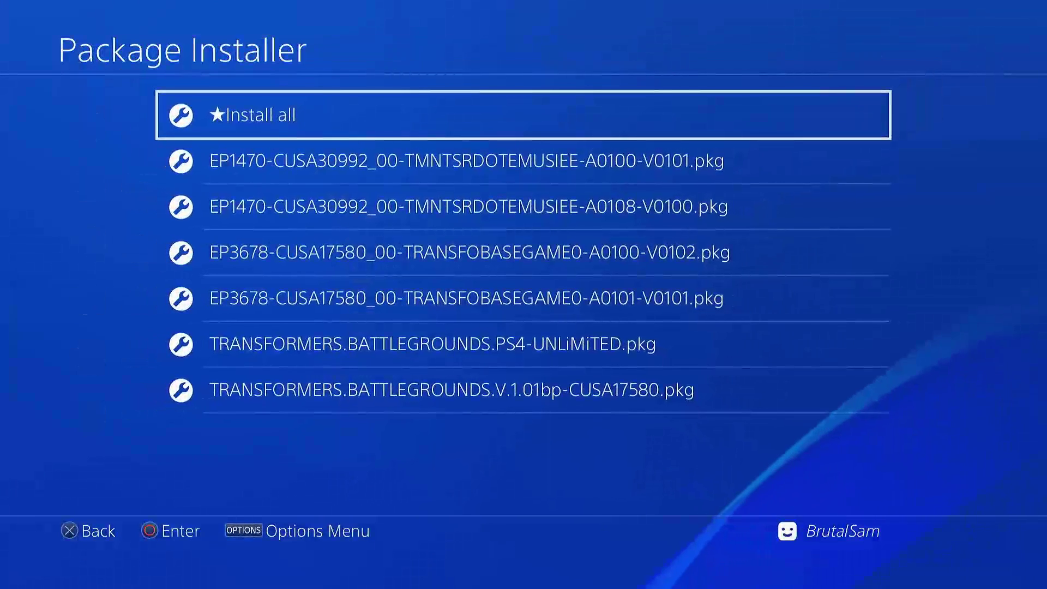
# - Install the generated EP3678-CUSA17580_00-TRANSFOBASEGAME0-A0101-V0101.pkg update and the matching A0100-V0102.pkg base
pyautogui.press('Down')
pyautogui.press('Down')
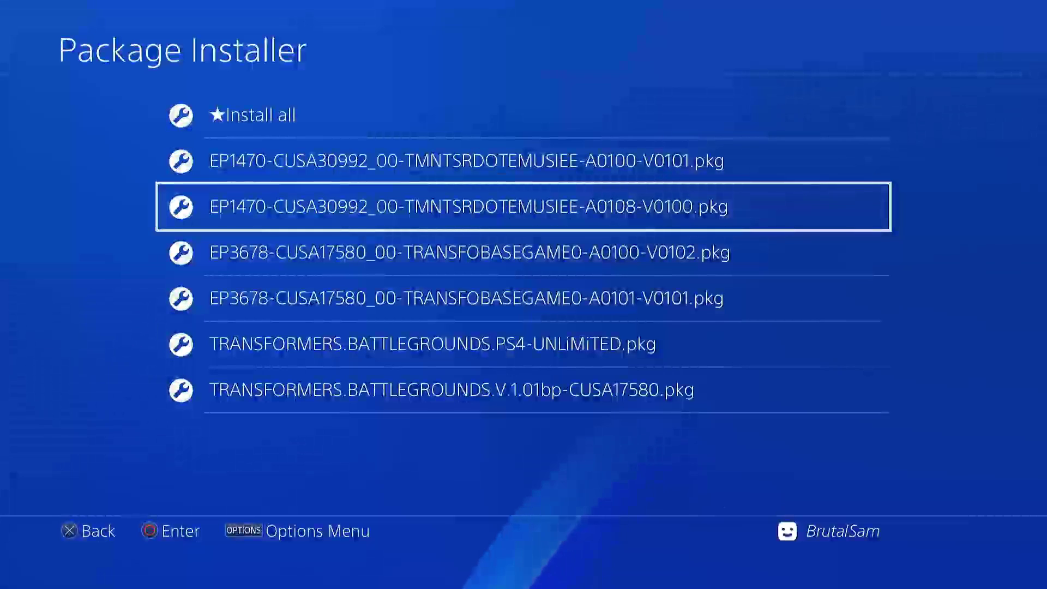
pyautogui.press('Down')
pyautogui.press('Down')
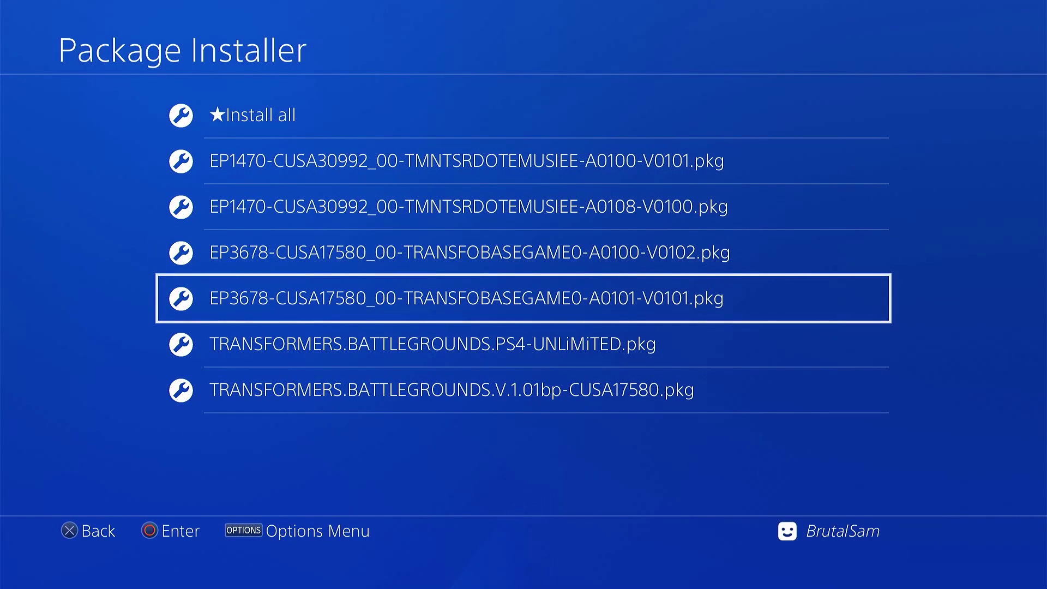
pyautogui.press('Return')
pyautogui.press('Return')
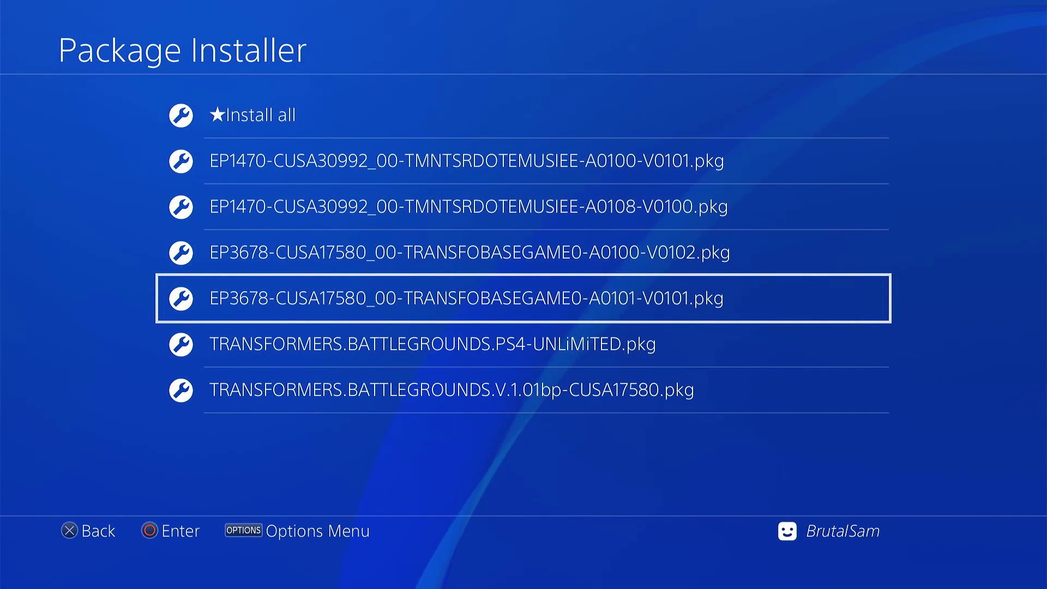
pyautogui.press('Up')
pyautogui.press('Return')
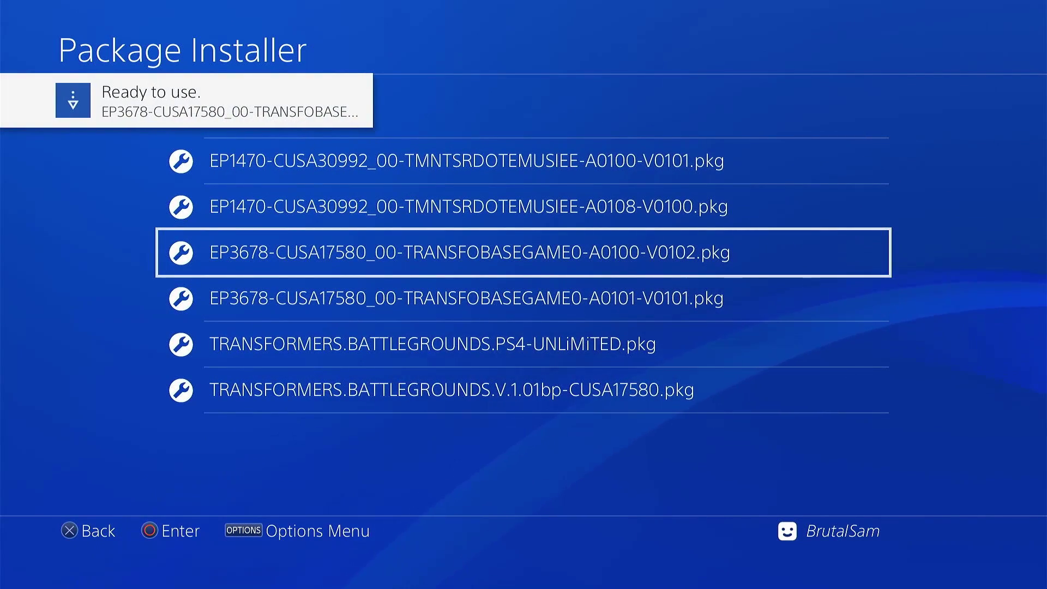
# - Return to the PS4 home screen and view the information of TRANSFORMERS: BATTLEGROUNDS to check its size and version
pyautogui.press('super')
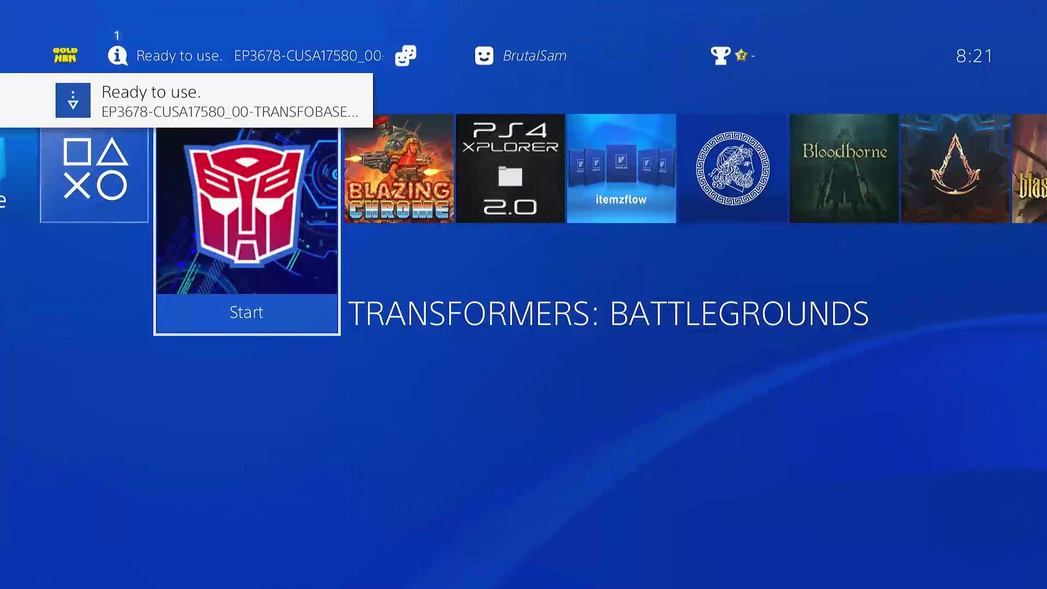
pyautogui.press('Menu')
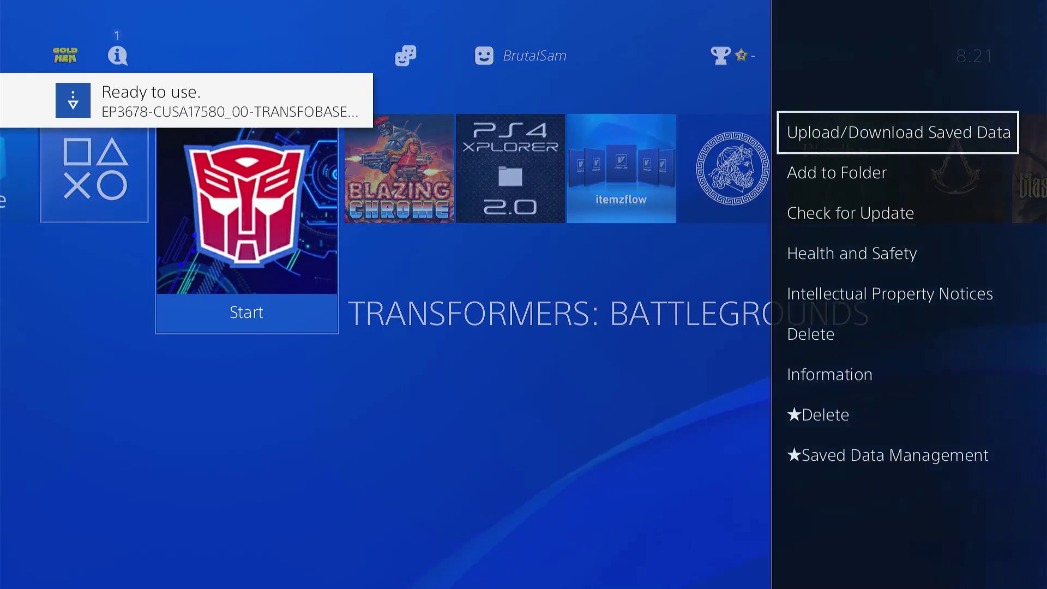
pyautogui.press('Down')
pyautogui.press('Down')
pyautogui.press('Down')
pyautogui.press('Down')
pyautogui.press('Down')
pyautogui.press('Down')
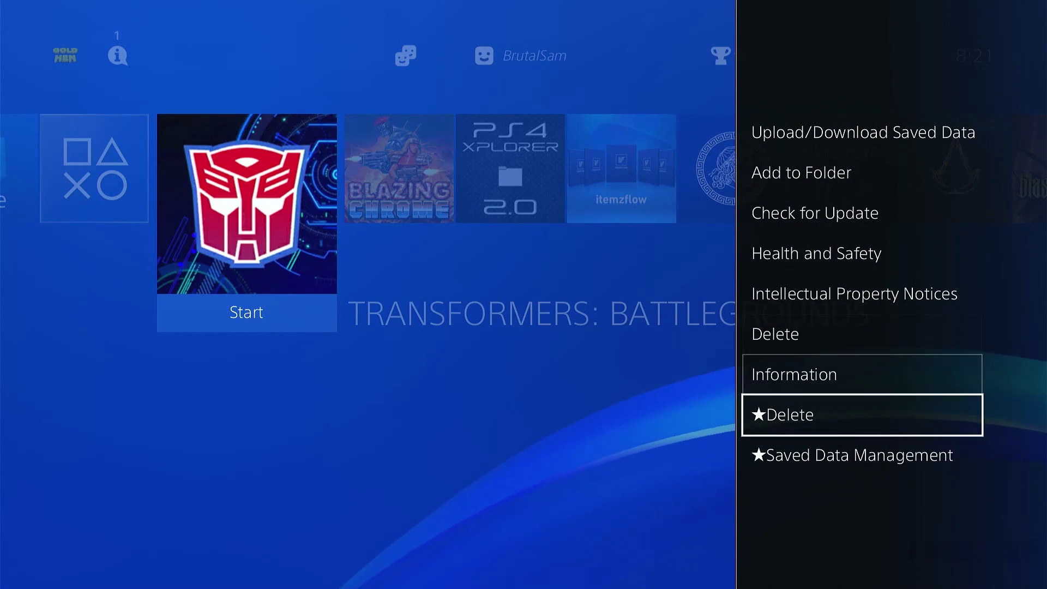
pyautogui.press('Up')
pyautogui.press('Return')
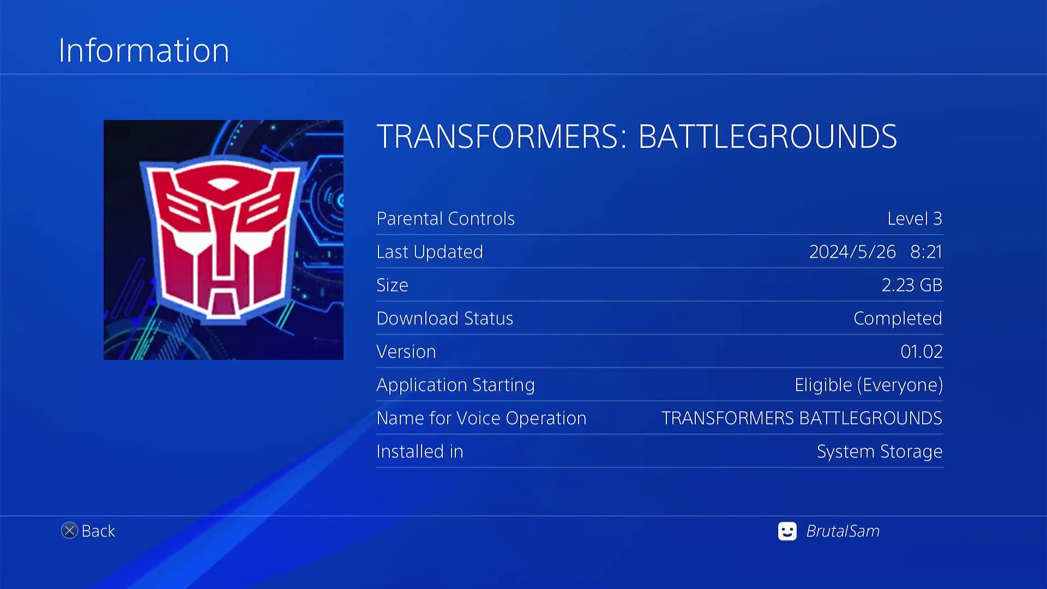
# - Close the information screen and start TRANSFORMERS: BATTLEGROUNDS
pyautogui.press('Escape')
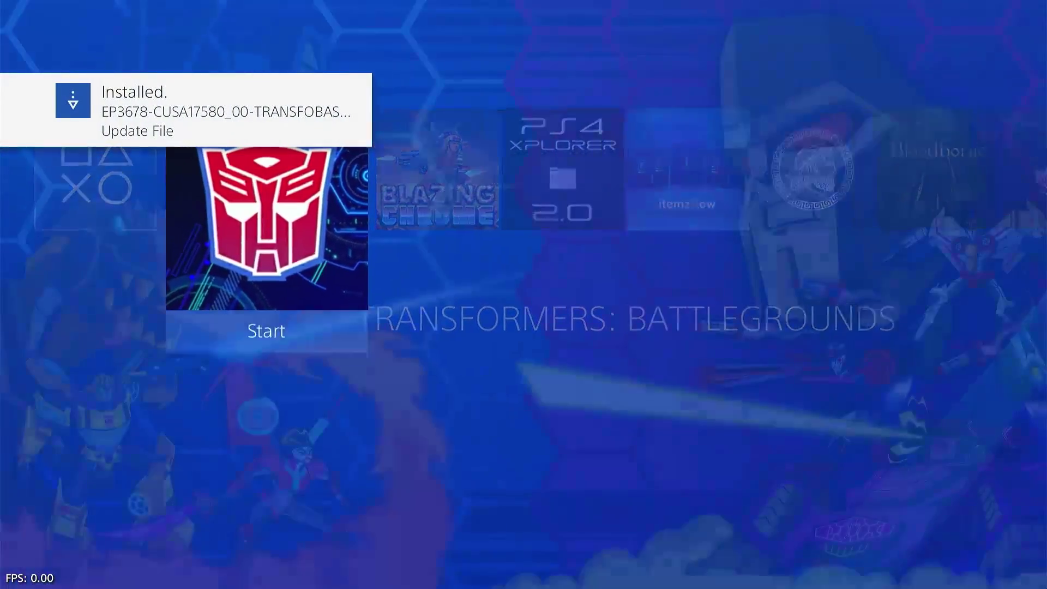
pyautogui.press('Return')
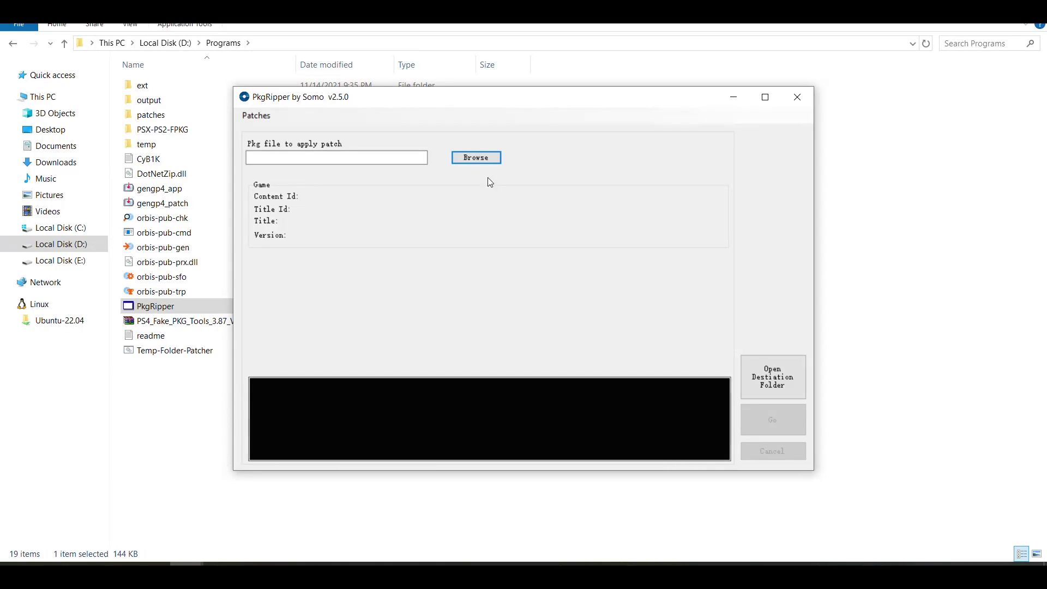
# - In PkgRipper, load Teenage.Mutant.Ninja.Turtles.Shredders.Revenge_CUSA30992_v1.00.pkg from D:\PS4 to check whether patches are available for it
pyautogui.click(474, 158)
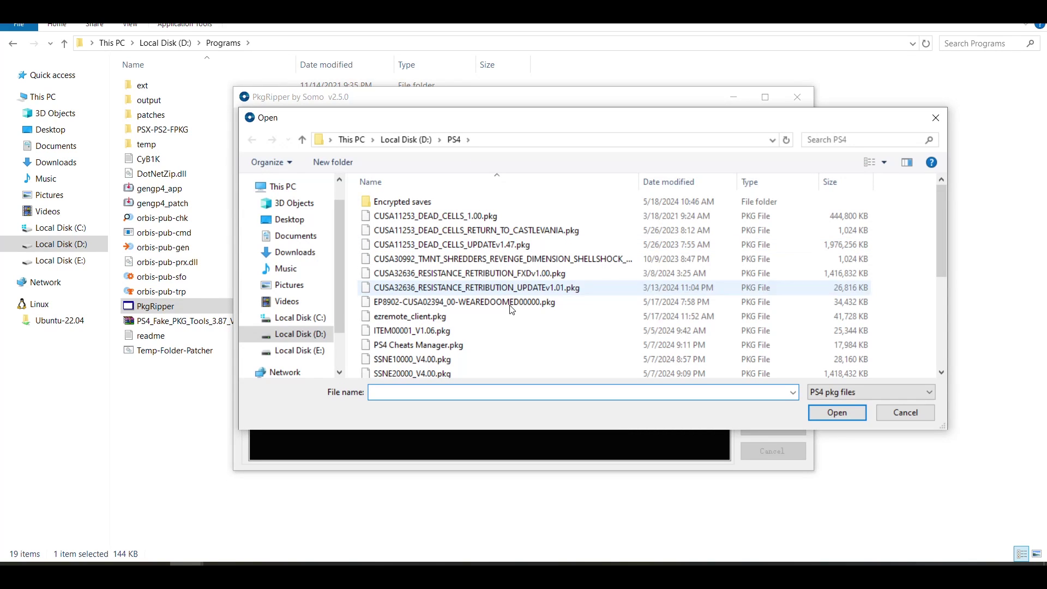
pyautogui.scroll(-4, 515, 318)
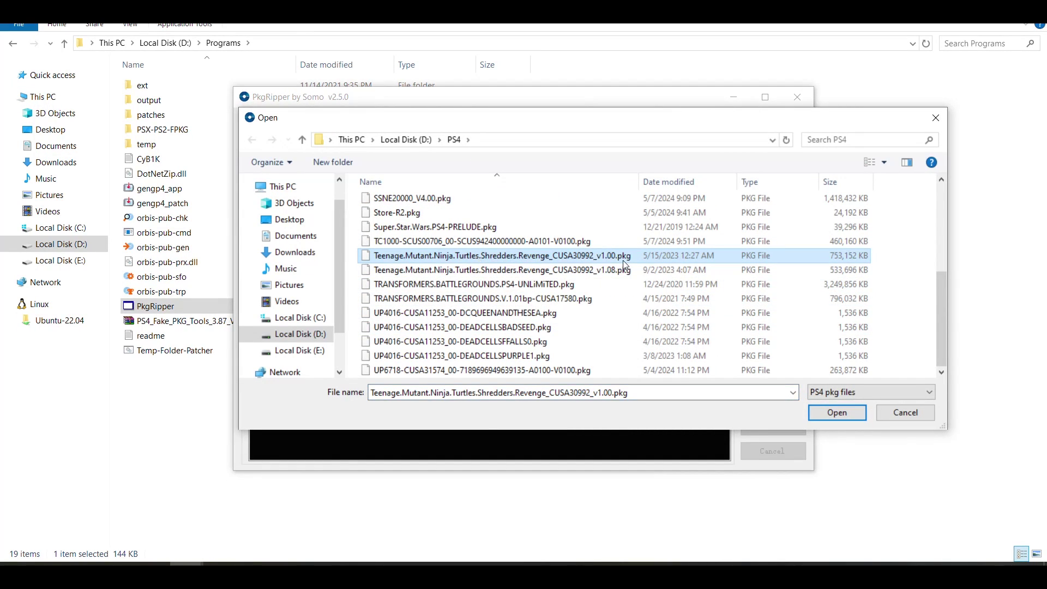
pyautogui.click(828, 415)
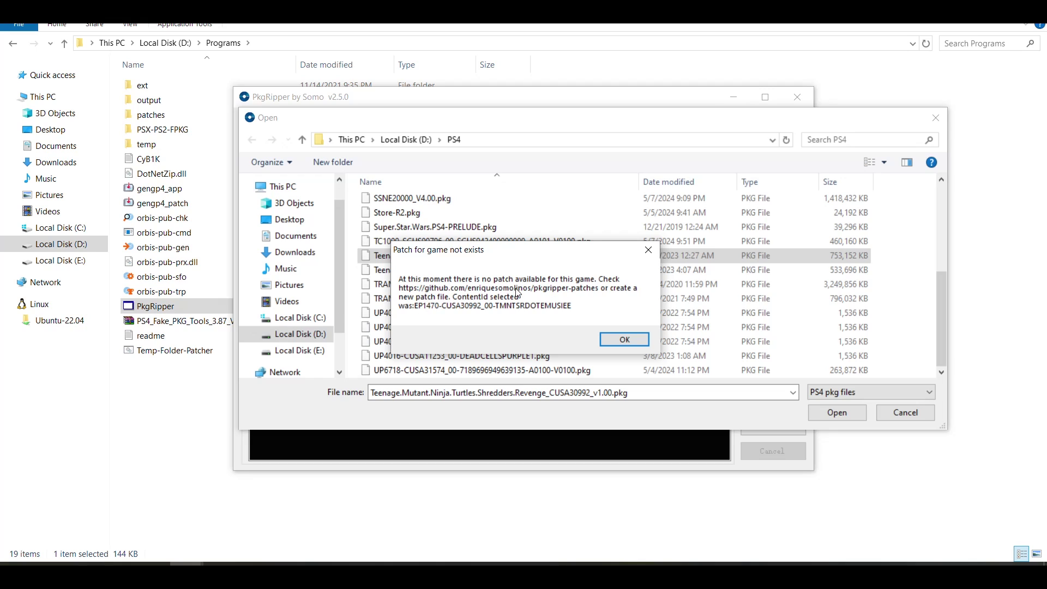
pyautogui.click(630, 340)
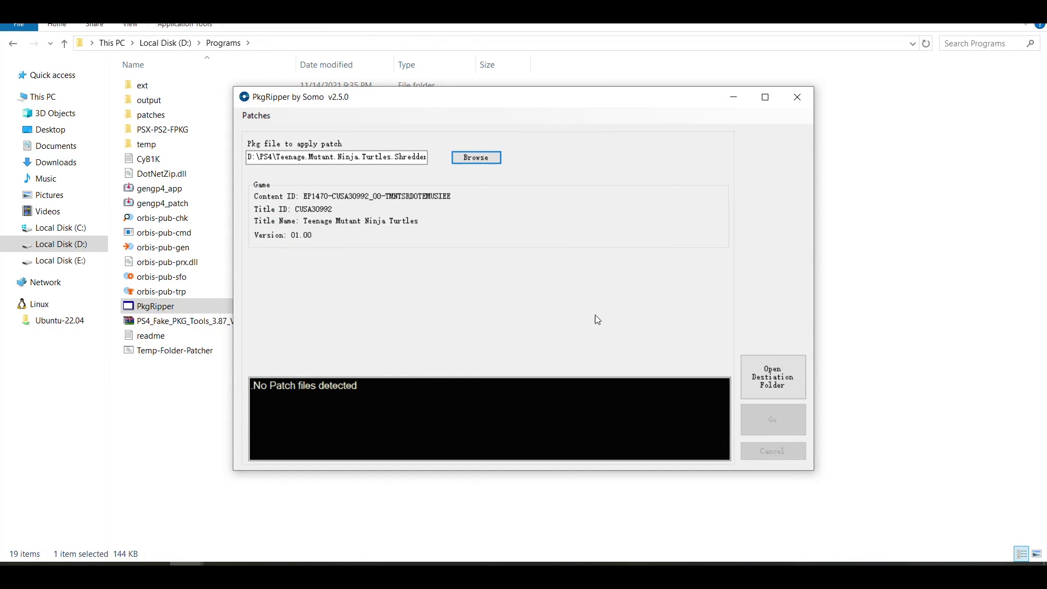
pyautogui.click(360, 383)
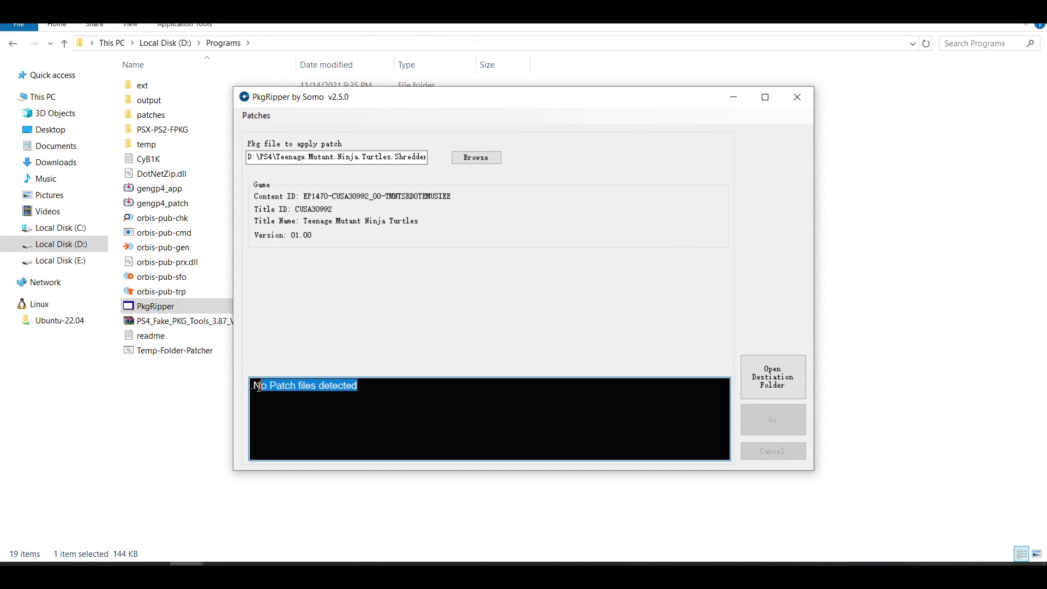
pyautogui.click(291, 386)
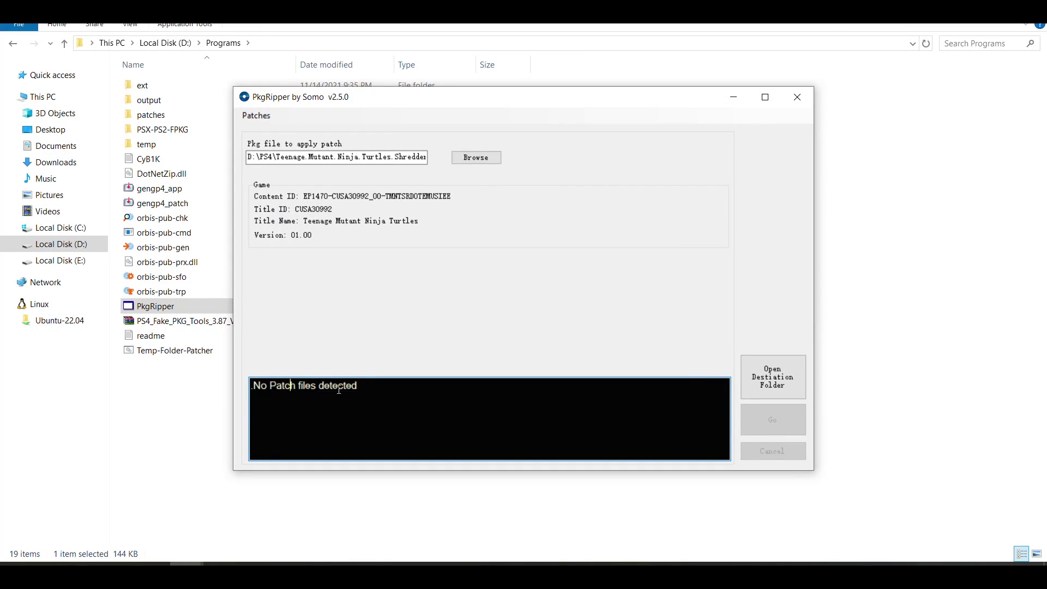
# - Open the Patch Creator and load Teenage.Mutant.Ninja.Turtles.Shredders.Revenge_CUSA30992_v1.00.pkg from D:\PS4
pyautogui.click(256, 117)
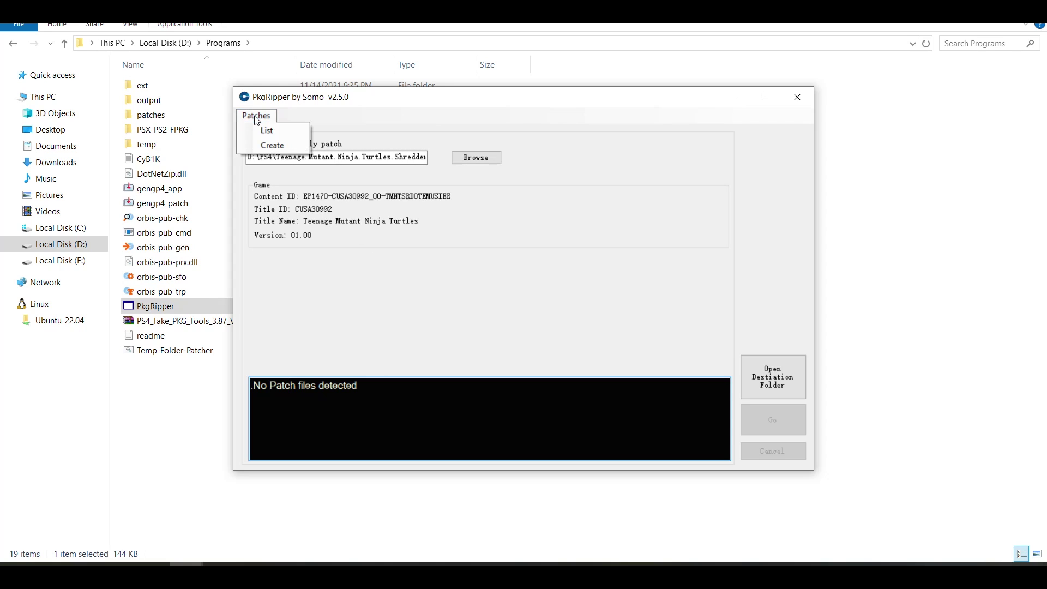
pyautogui.click(288, 145)
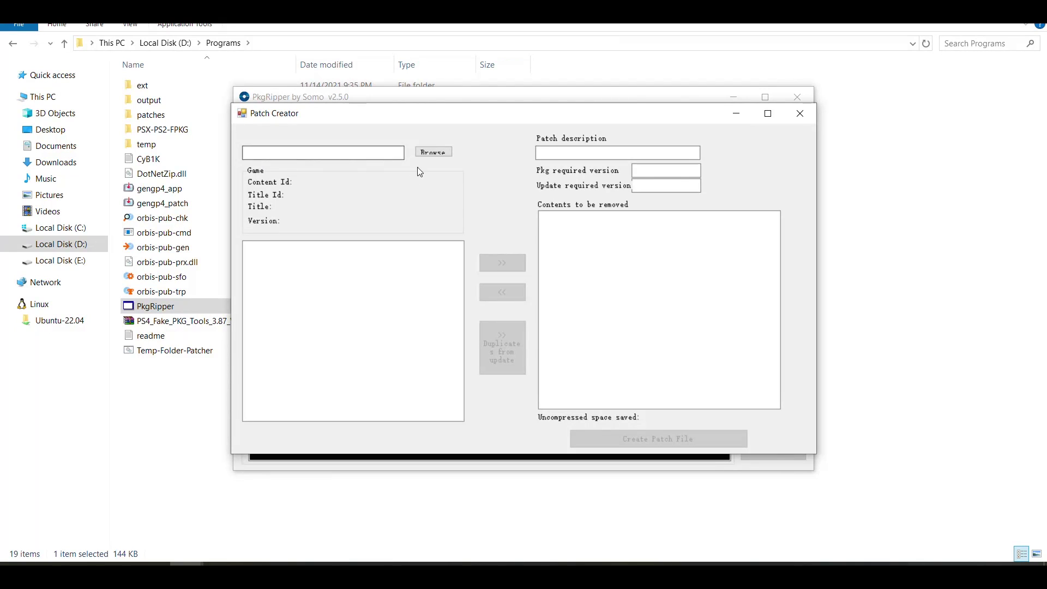
pyautogui.click(433, 152)
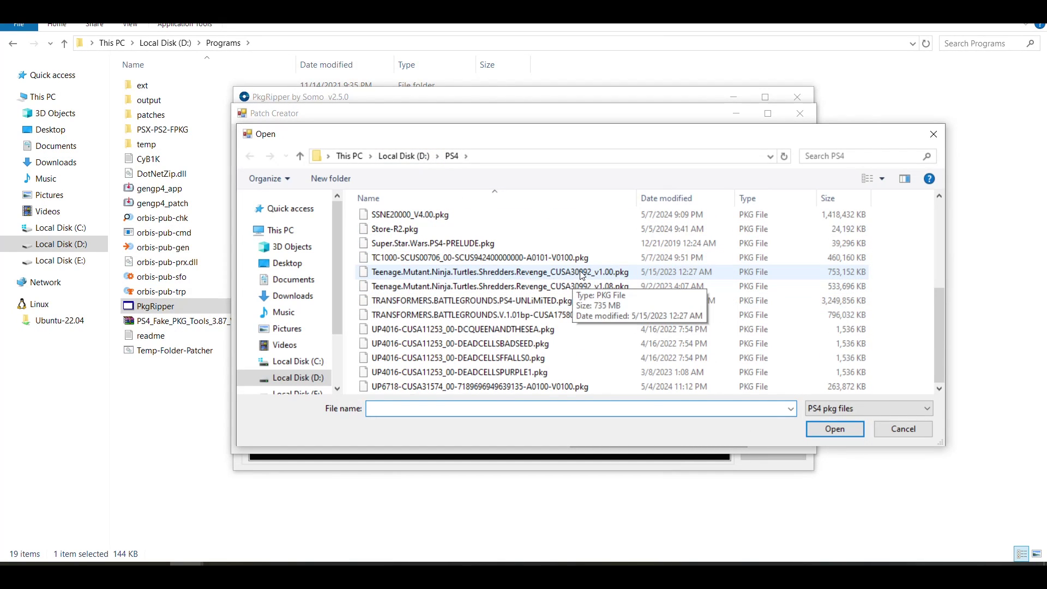
pyautogui.click(587, 273)
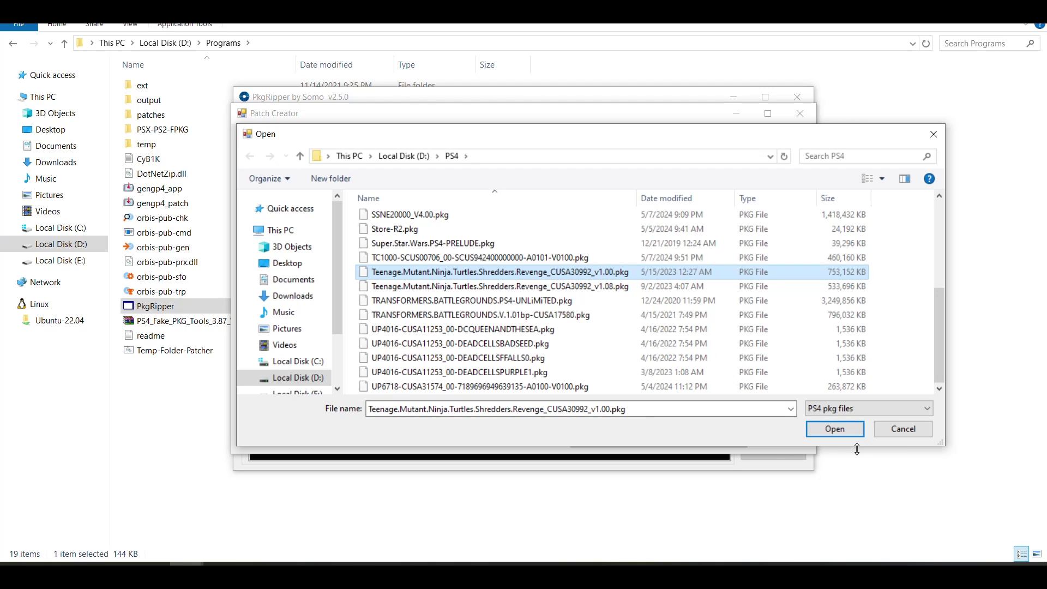
pyautogui.click(837, 432)
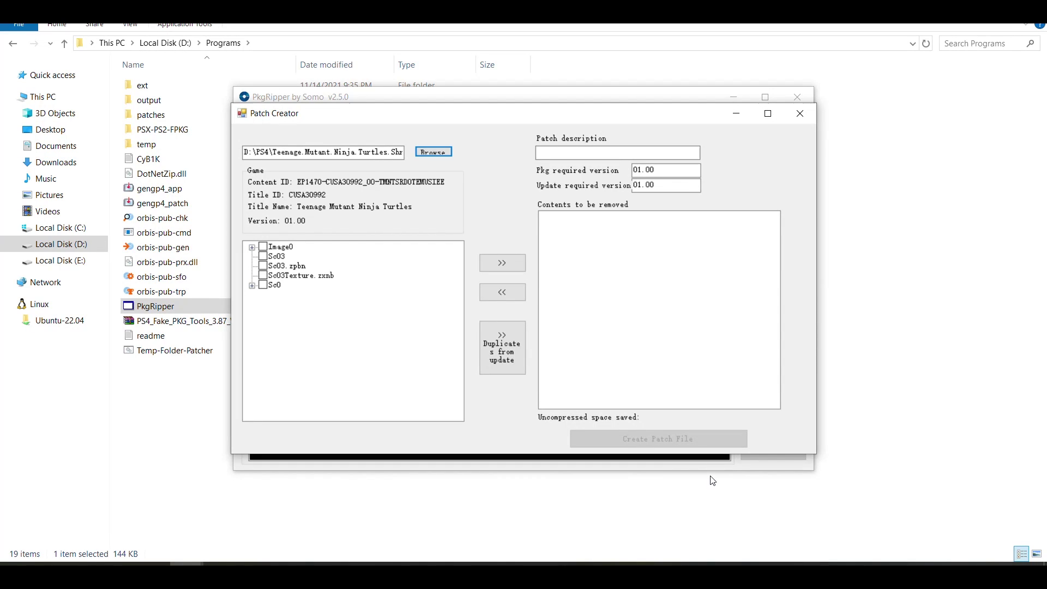
# - Mark the content duplicated in Teenage.Mutant.Ninja.Turtles.Shredders.Revenge_CUSA30992_v1.08.pkg for removal and review the removal list
pyautogui.click(501, 357)
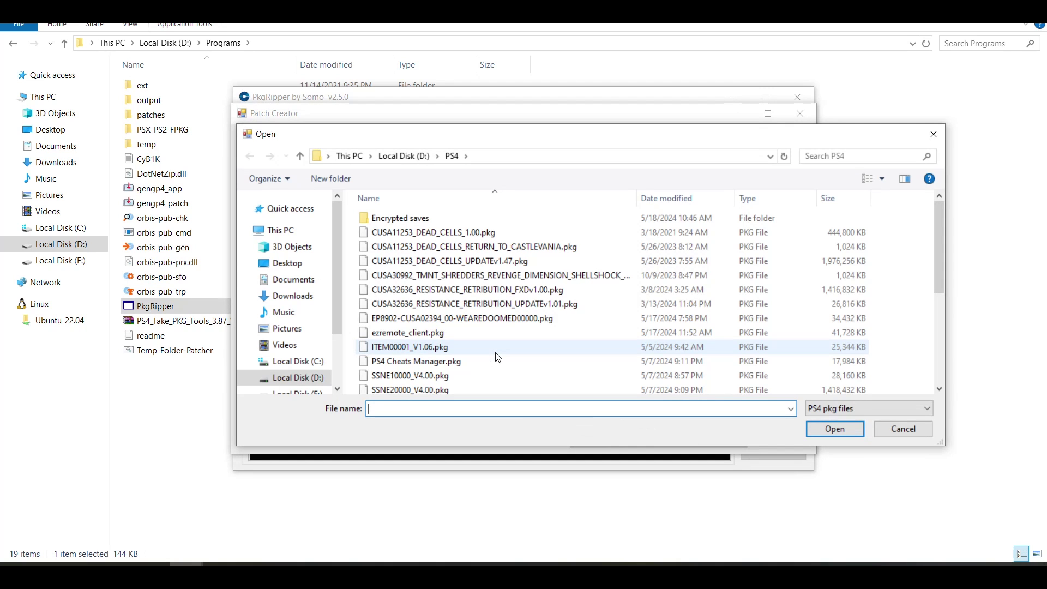
pyautogui.scroll(-4, 510, 305)
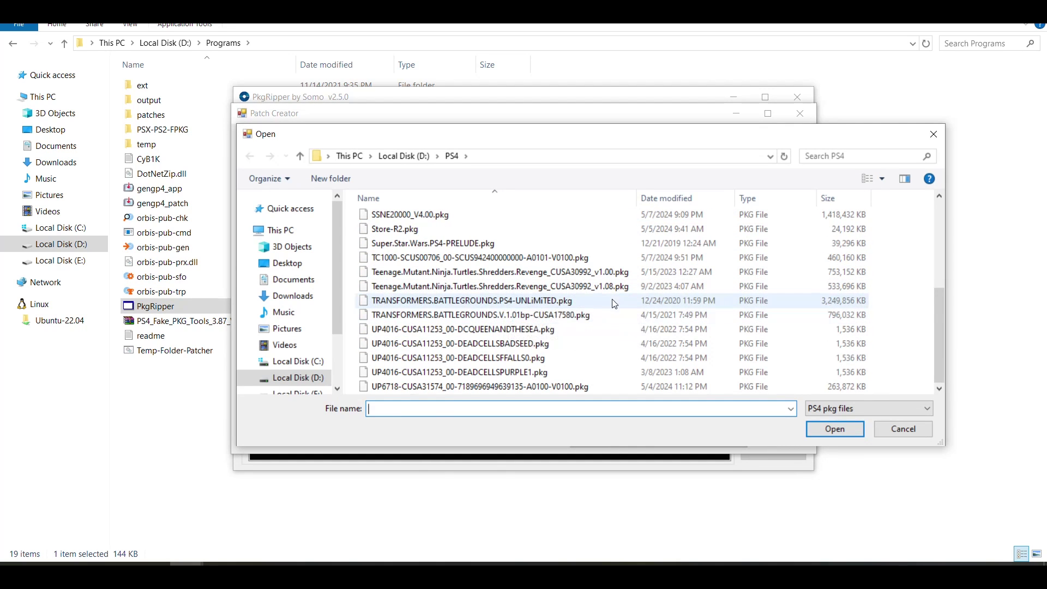
pyautogui.click(603, 288)
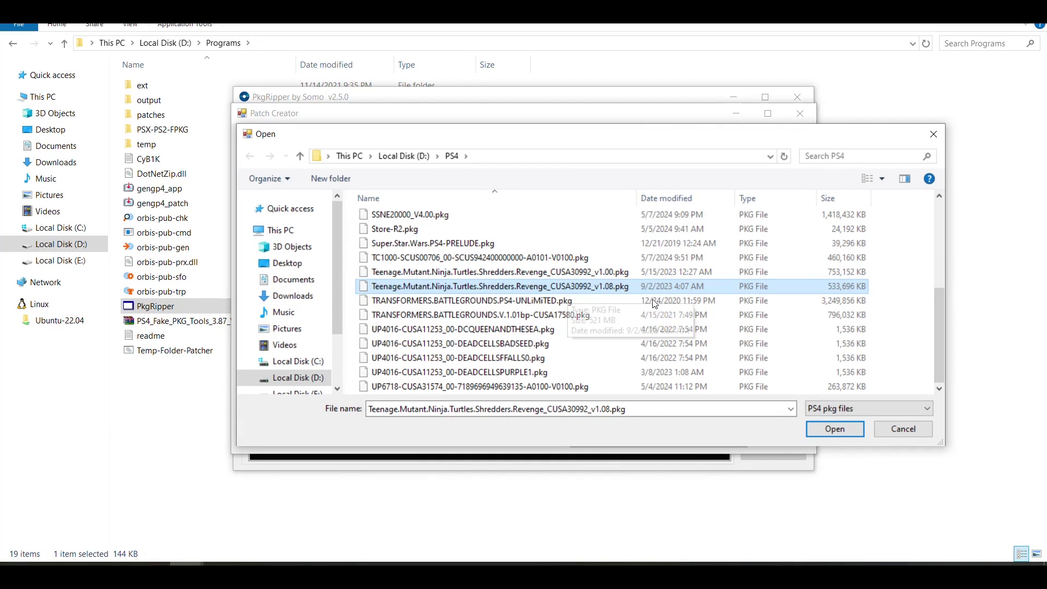
pyautogui.click(818, 432)
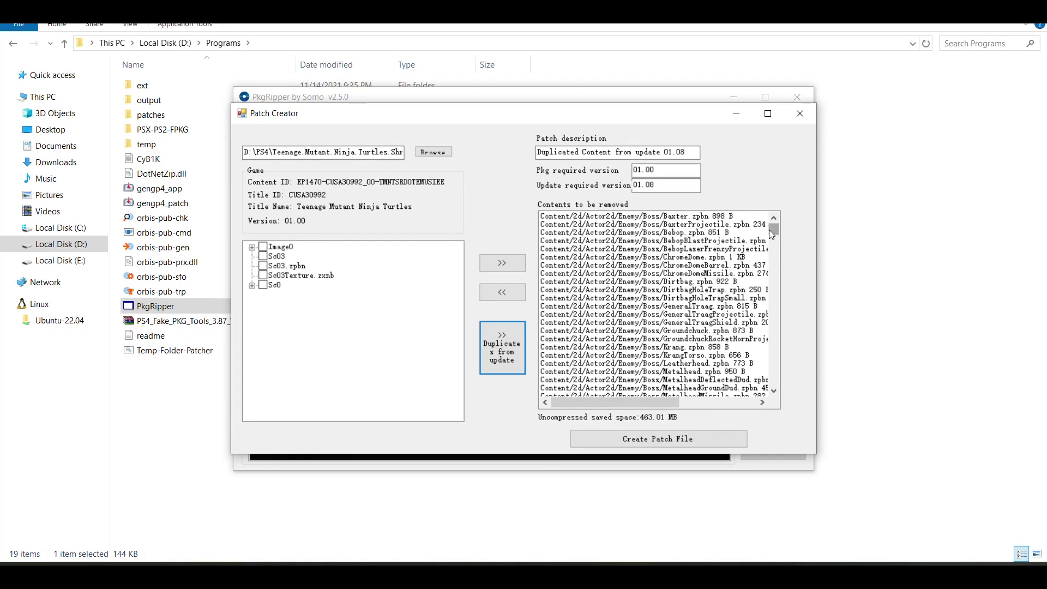
pyautogui.moveTo(773, 233); pyautogui.dragTo(799, 217)
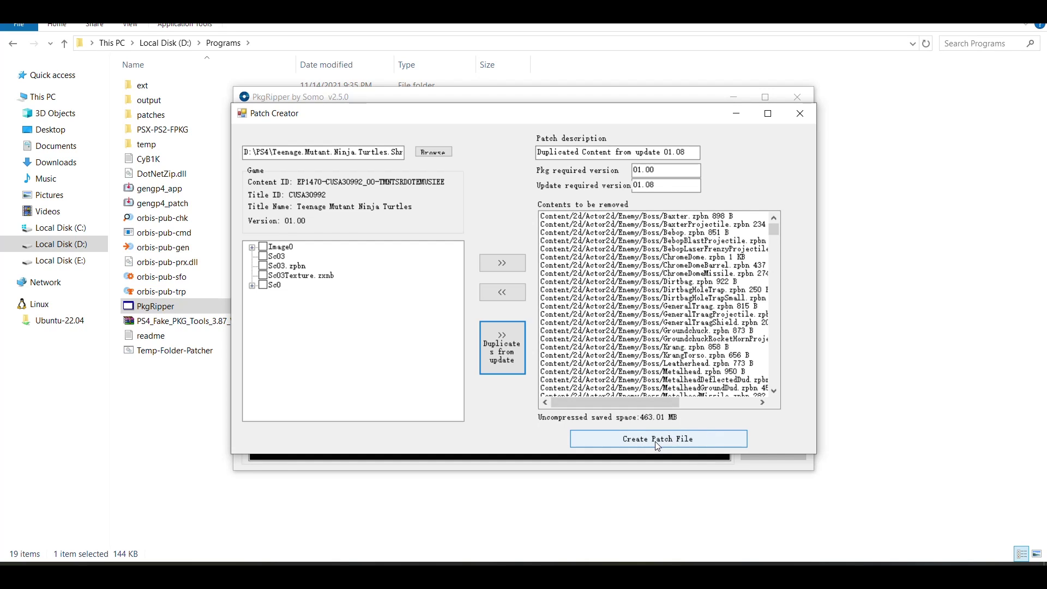
# - Create the patch file from the removal list, then close the Patch Creator and PkgRipper
pyautogui.click(687, 444)
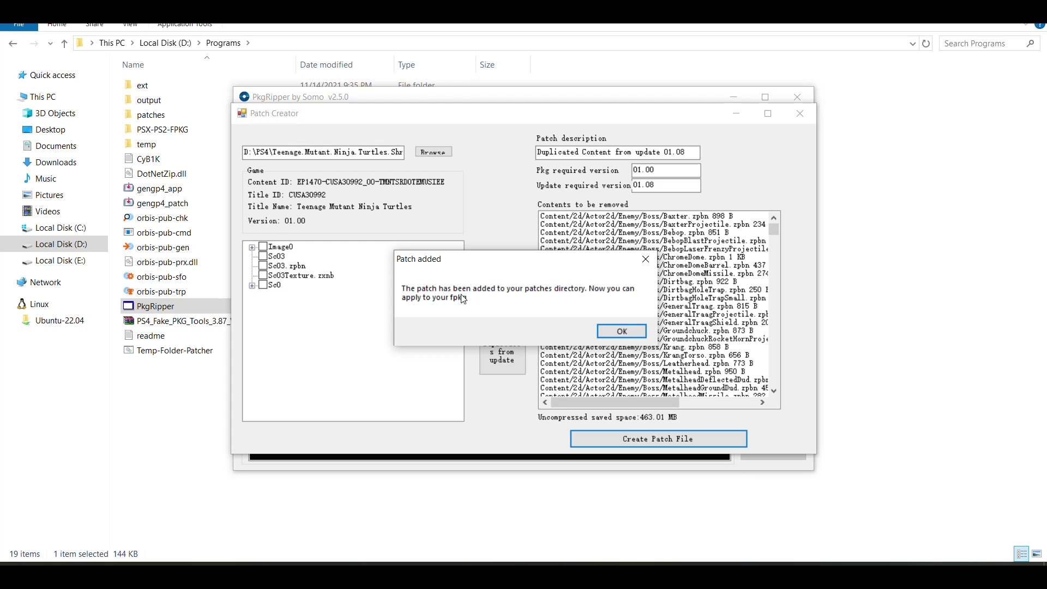
pyautogui.click(623, 333)
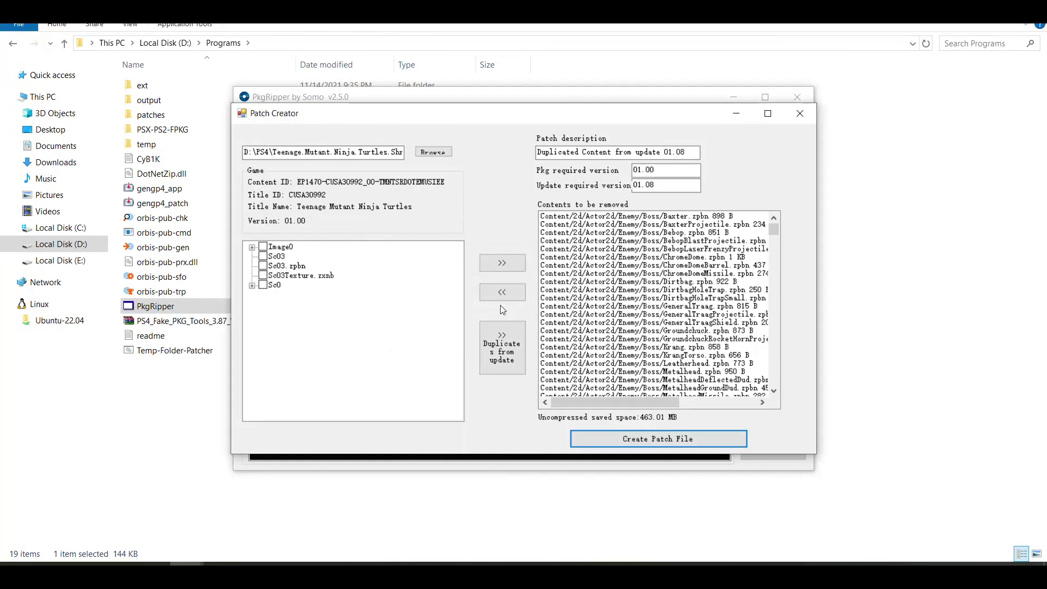
pyautogui.click(800, 113)
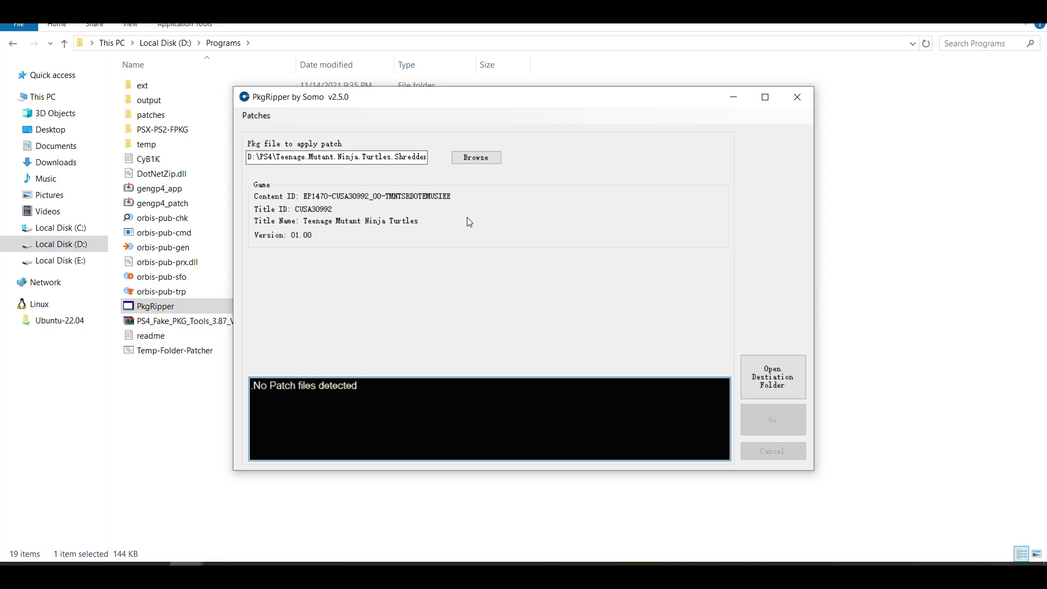
pyautogui.click(798, 98)
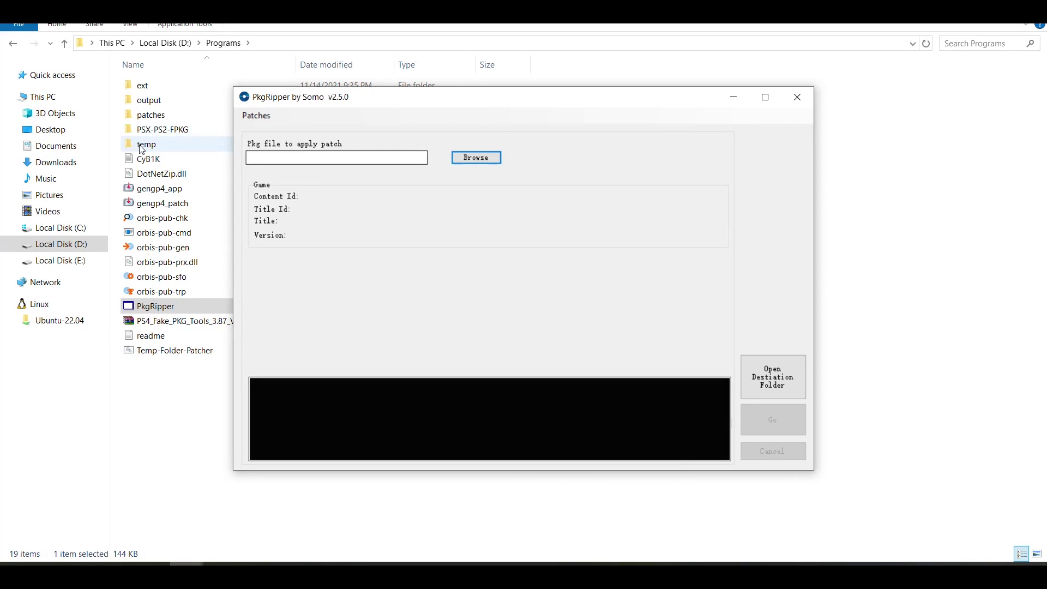
# - Open the patches folder in D:\Programs and locate the new EP1470-CUSA30992_00-TMNTSRDOTEMUSIEE patch file
pyautogui.click(195, 116)
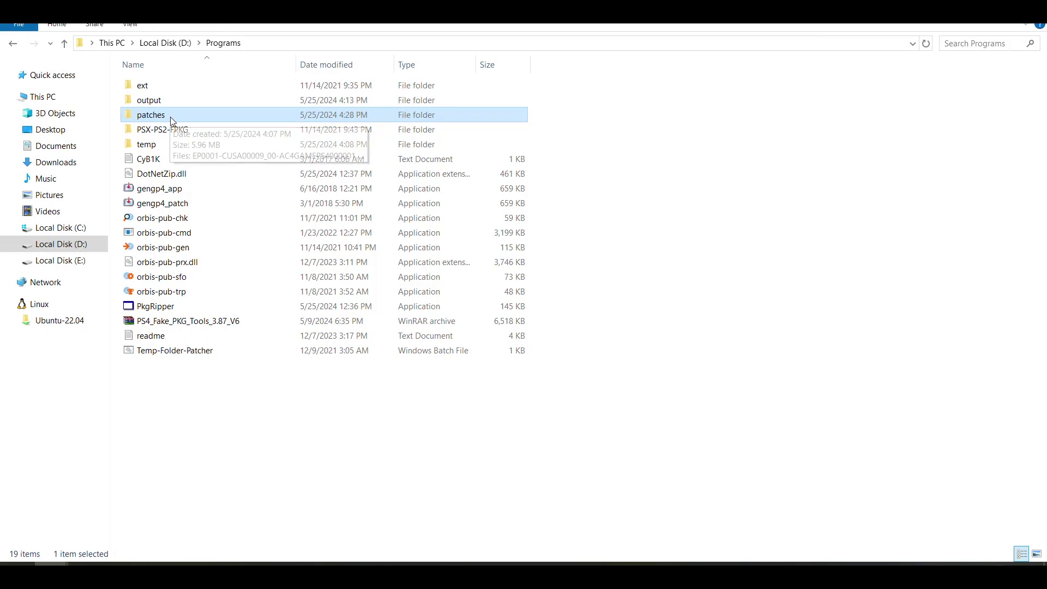
pyautogui.doubleClick(169, 116)
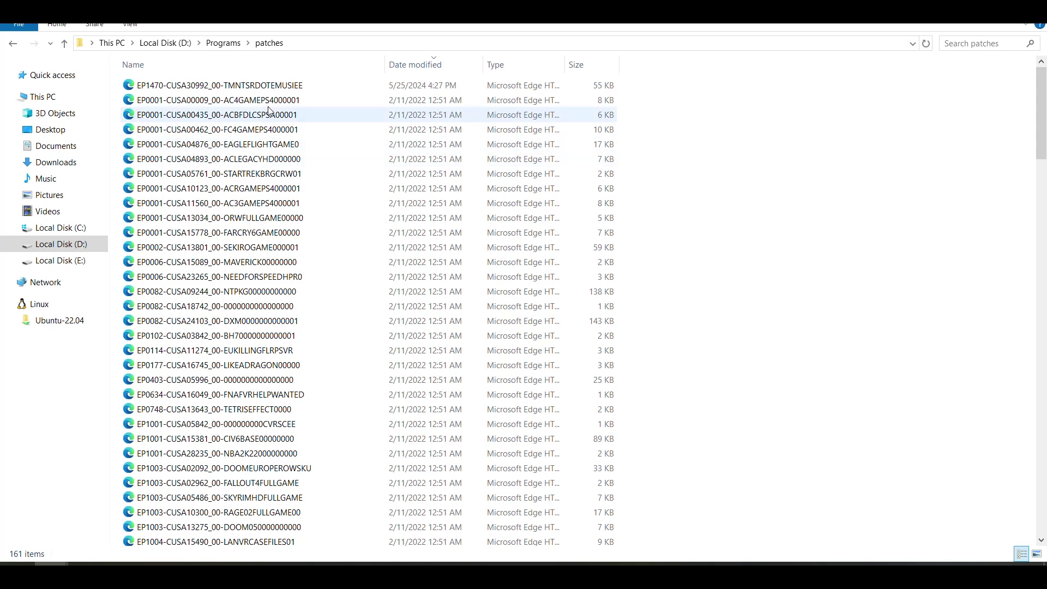
pyautogui.click(283, 89)
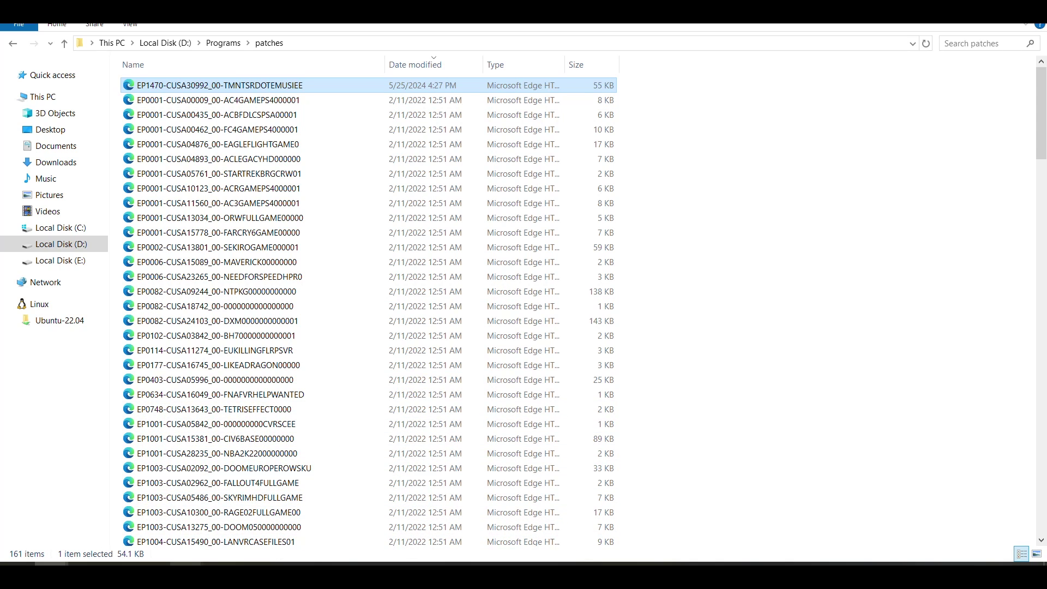
# - Switch to the empty PkgRipper window and load Teenage.Mutant.Ninja.Turtles.Shredders.Revenge_CUSA30992_v1.00.pkg from D:\PS4
pyautogui.click(186, 564)
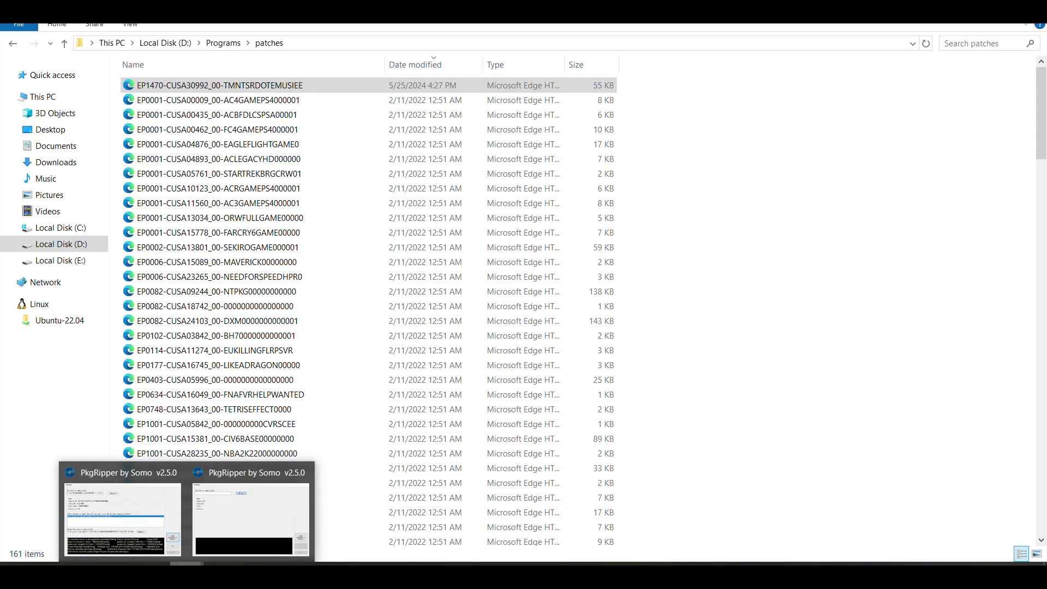
pyautogui.click(248, 521)
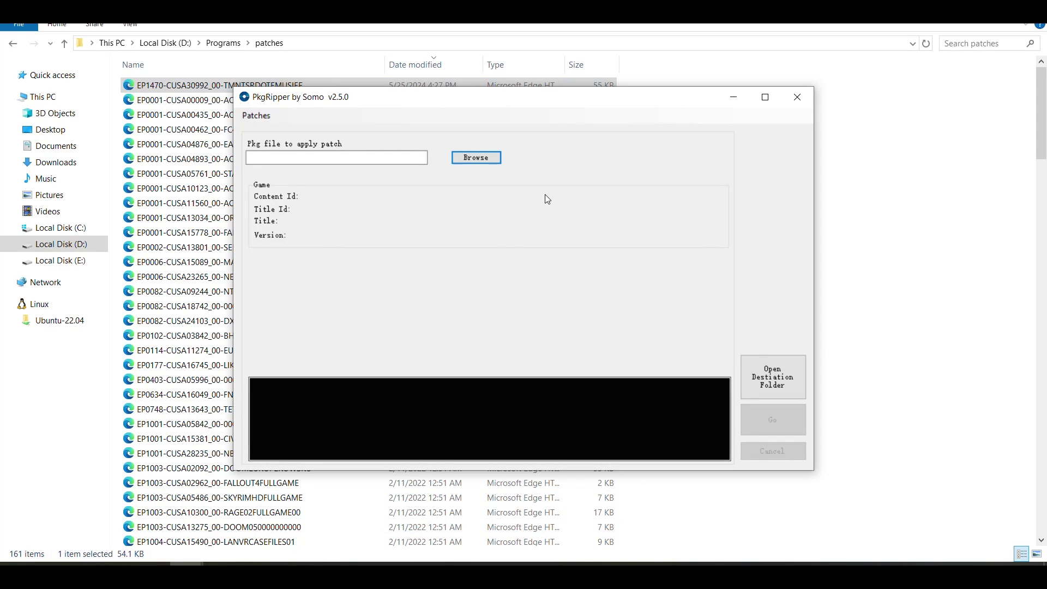
pyautogui.click(477, 158)
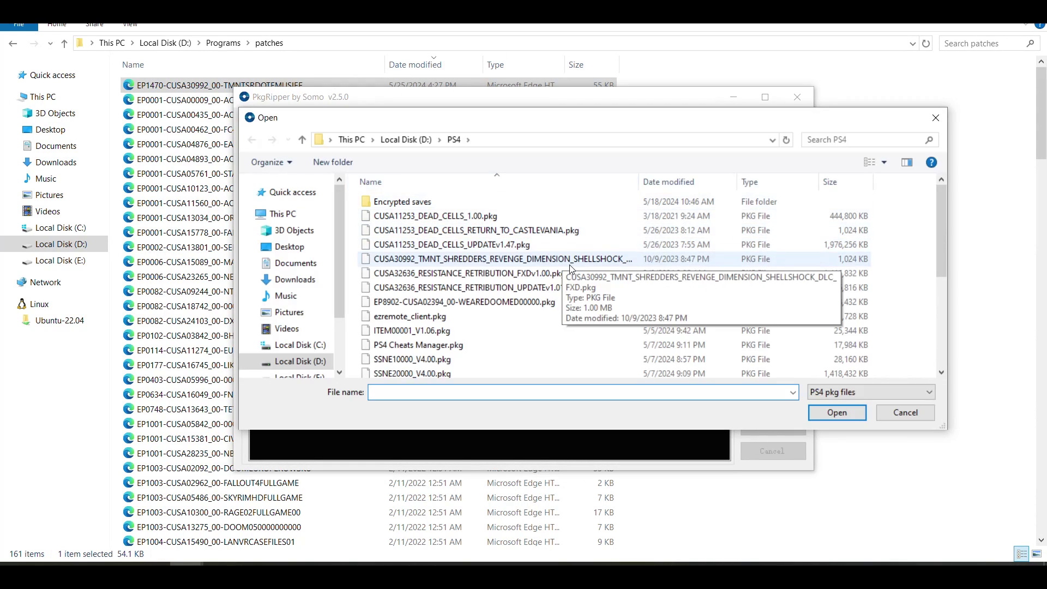
pyautogui.scroll(-5, 575, 305)
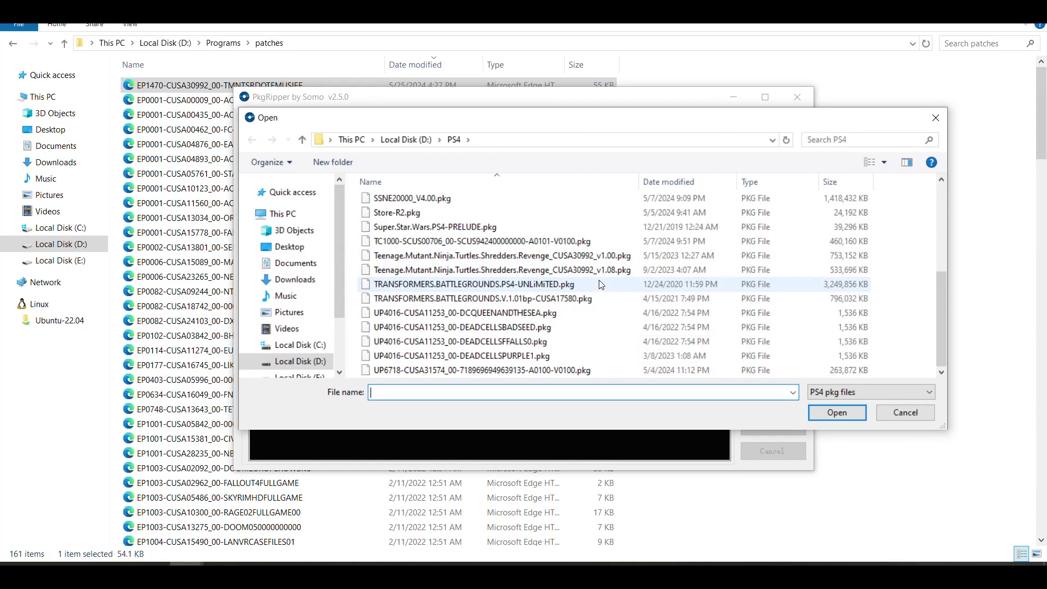
pyautogui.click(600, 258)
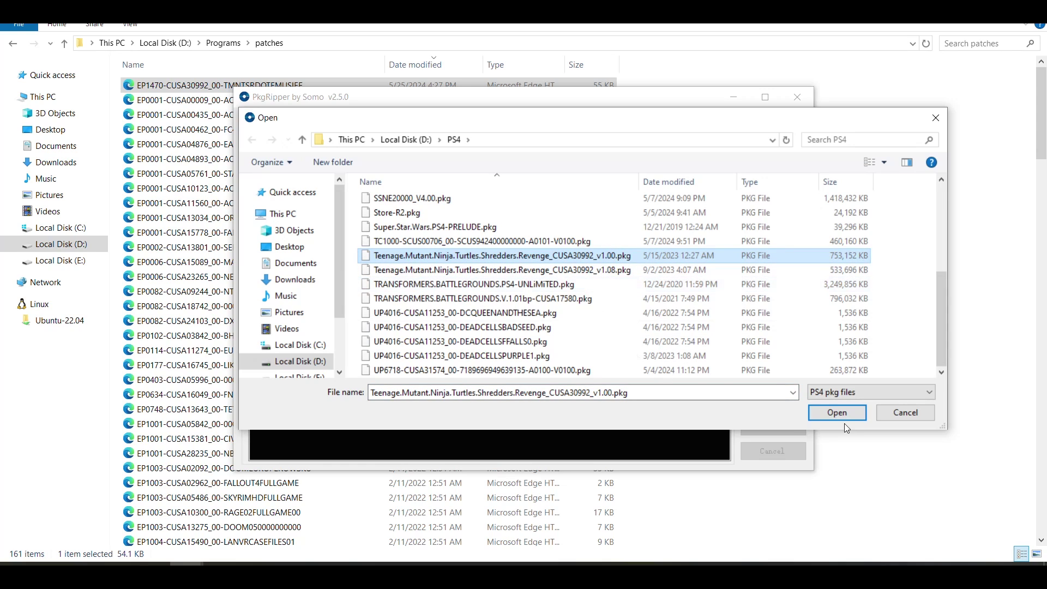
pyautogui.click(834, 412)
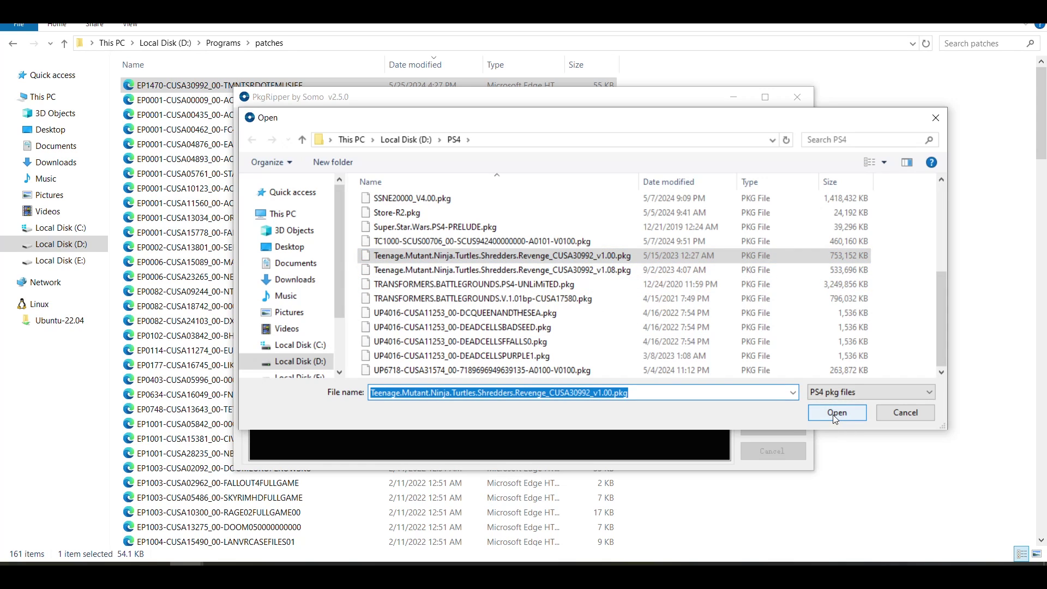
pyautogui.click(834, 413)
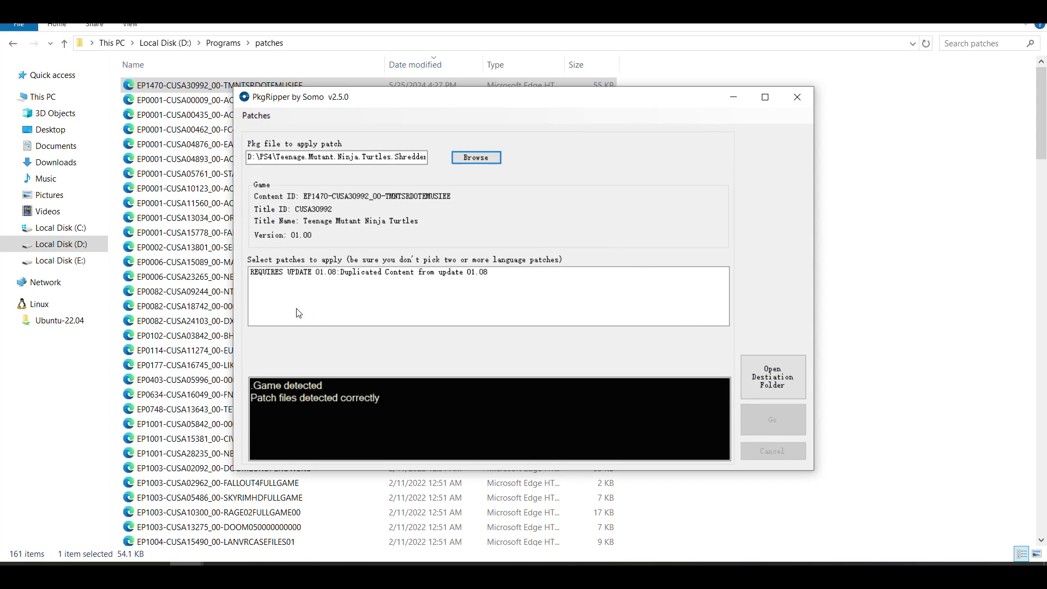
# - Apply the "Duplicated Content from update 01.08" patch to the loaded pkg, accepting the required-update notice and dismissing the completion dialog
pyautogui.click(312, 274)
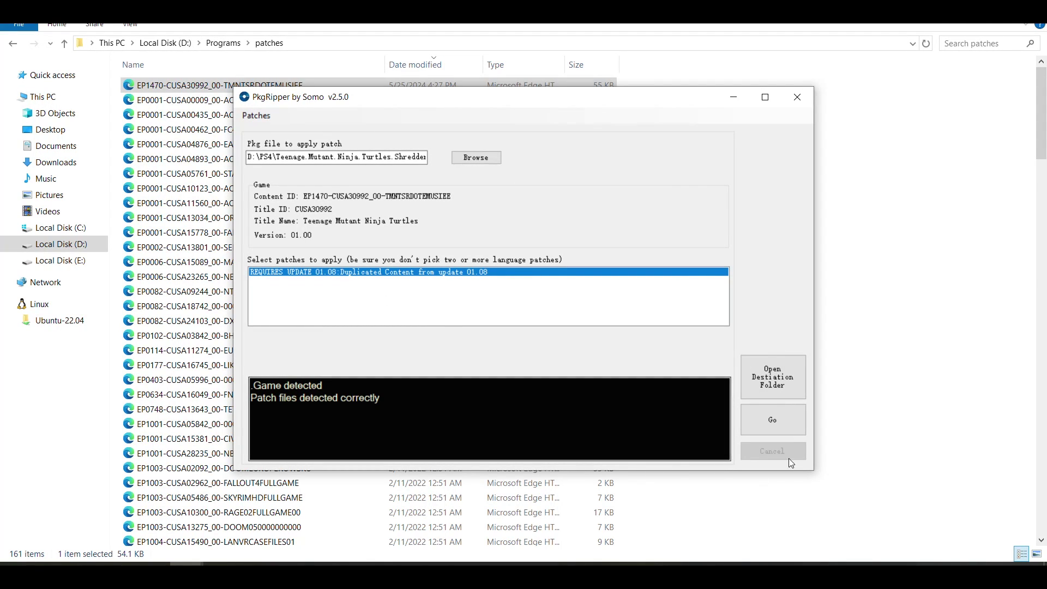
pyautogui.click(774, 424)
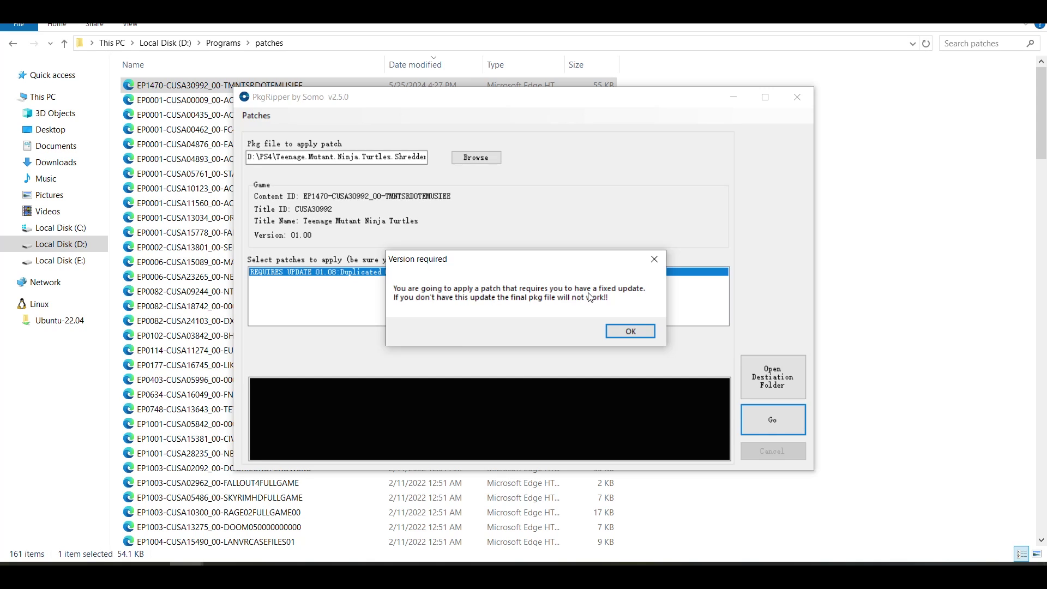
pyautogui.click(640, 330)
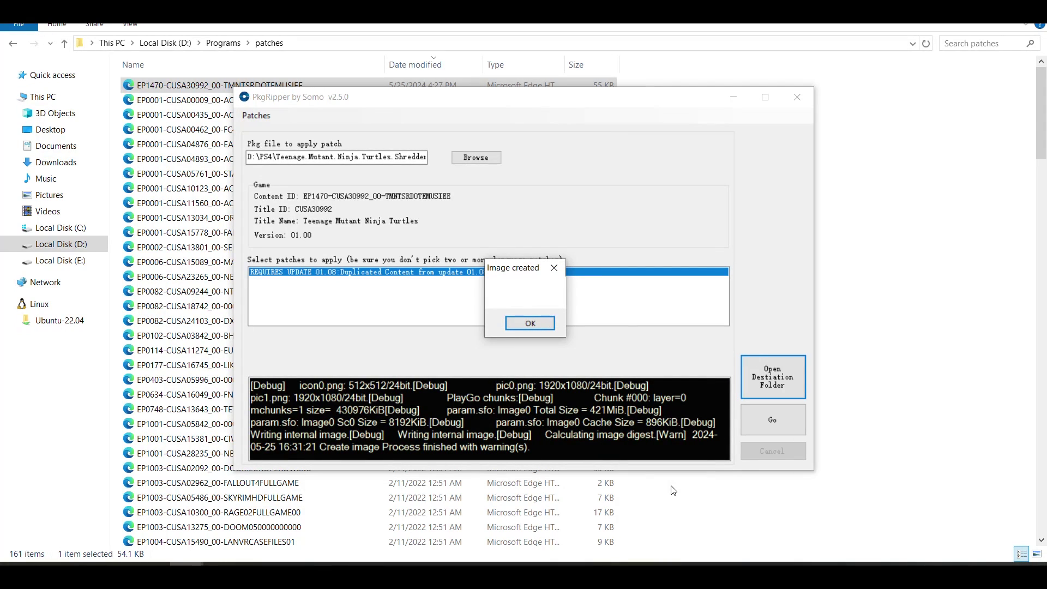
pyautogui.click(523, 324)
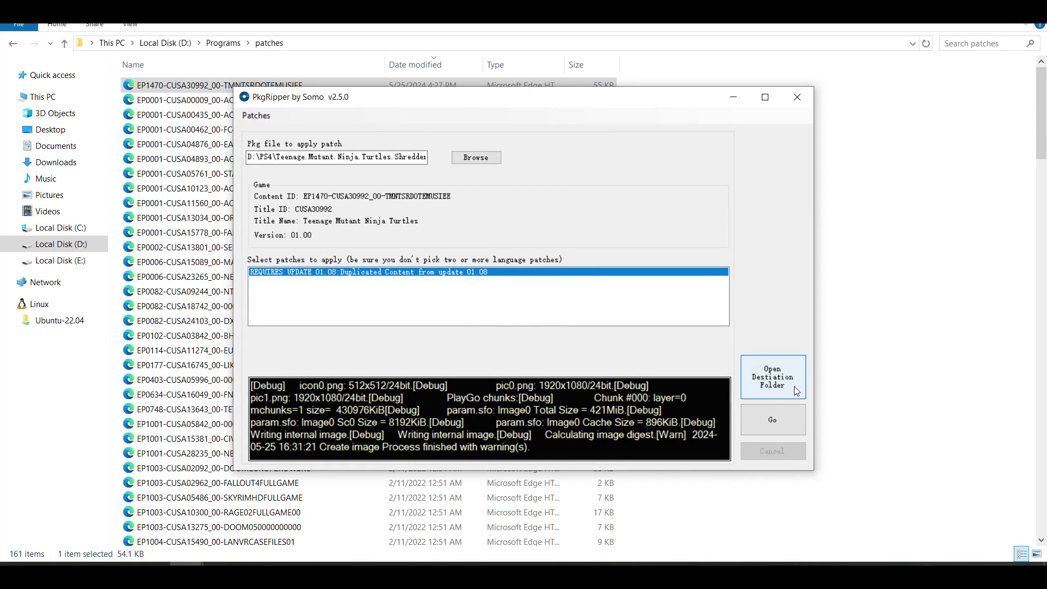
# - Open the destination folder and check the size of EP1470-CUSA30992_00-TMNTSRDOTEMUSIEE-A0100-V0101.pkg in its properties
pyautogui.click(753, 394)
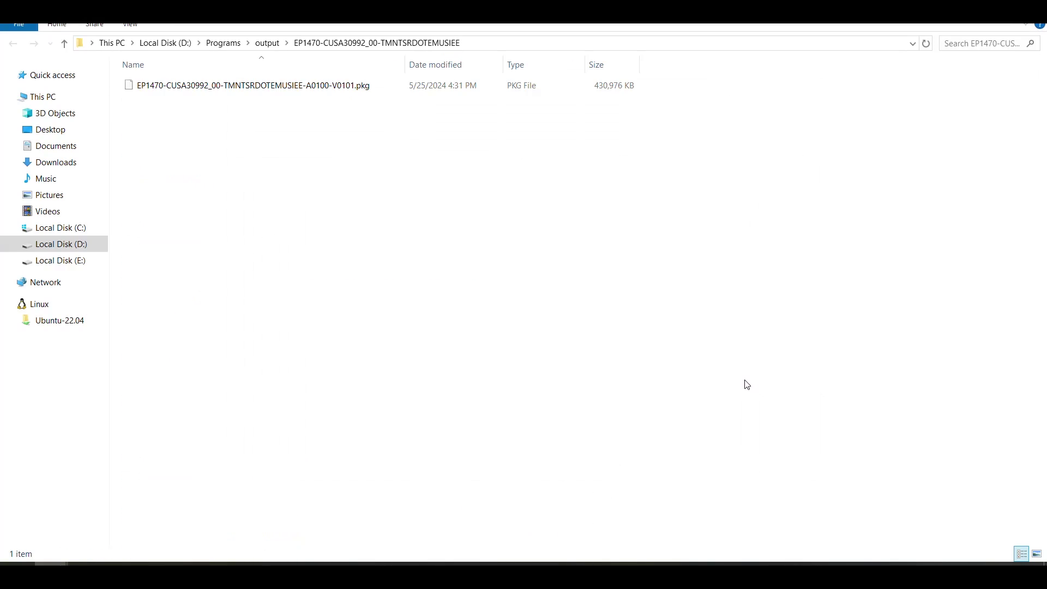
pyautogui.click(291, 93)
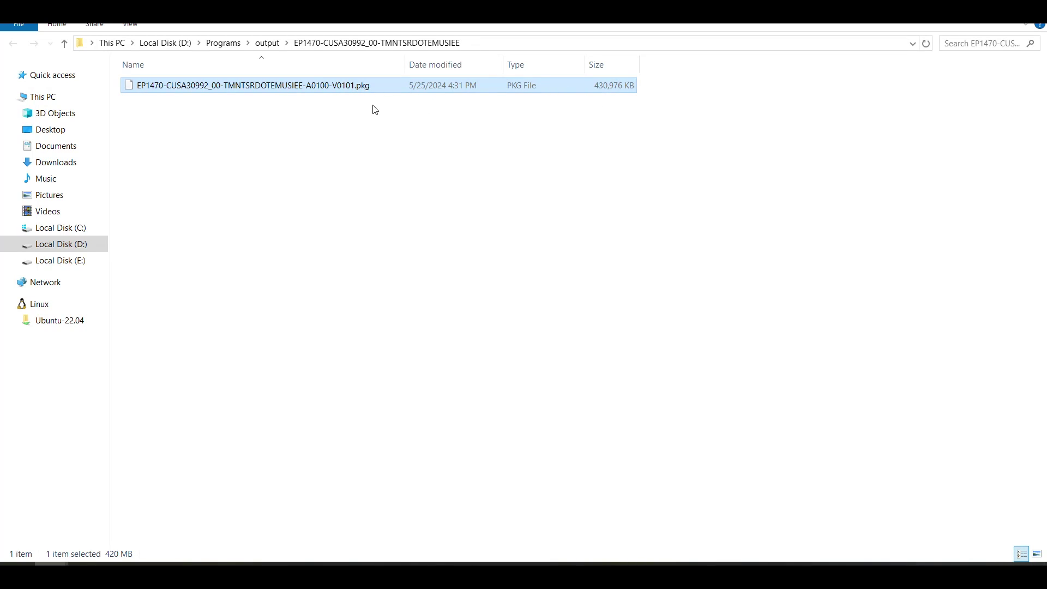
pyautogui.rightClick(338, 88)
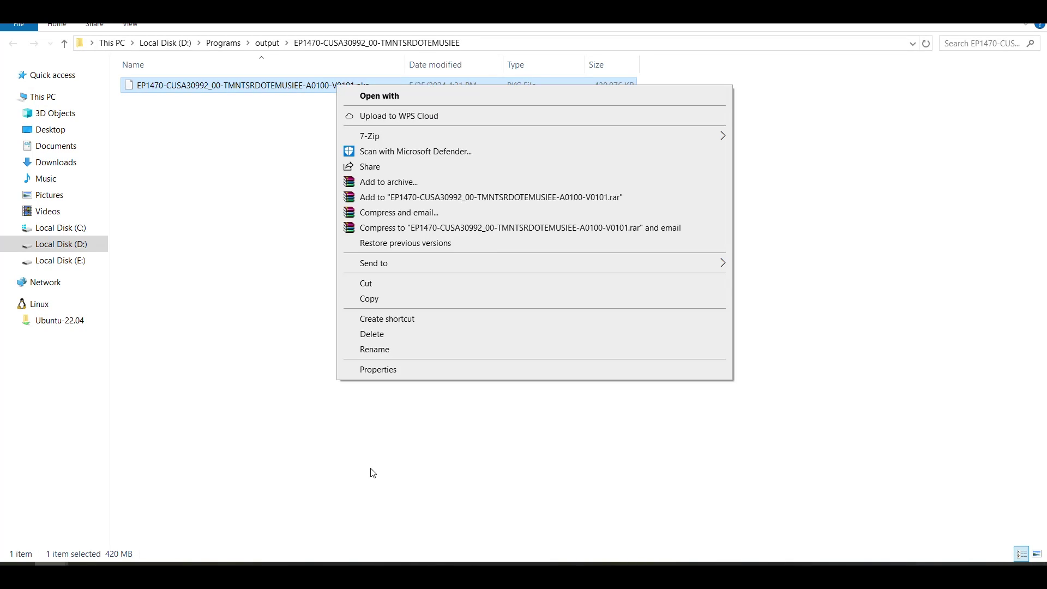
pyautogui.click(362, 371)
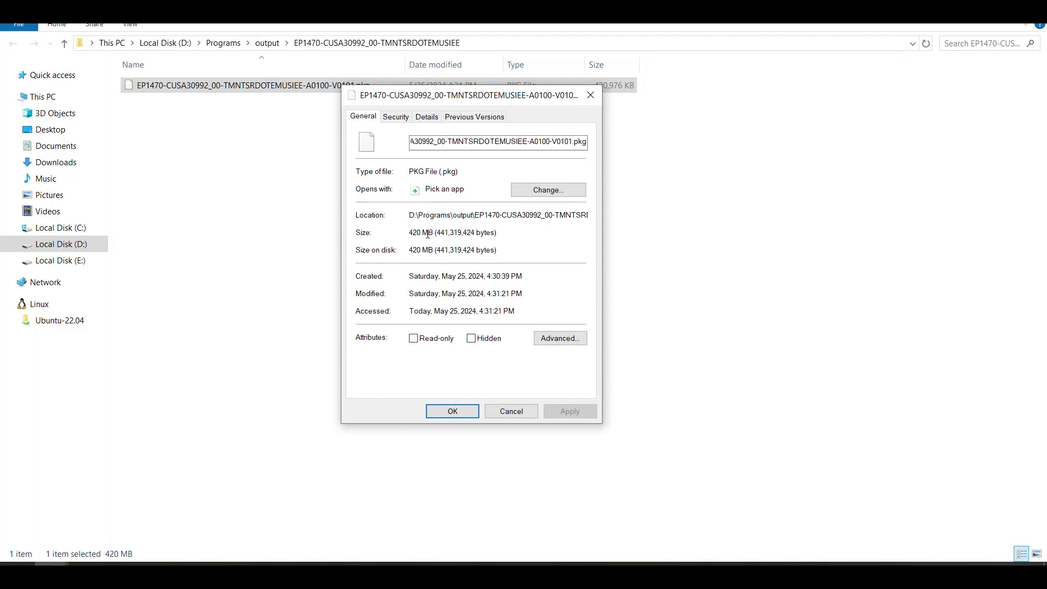
pyautogui.moveTo(428, 234); pyautogui.dragTo(409, 234)
pyautogui.click(432, 234)
# - Open D:\PS4 and check the size of Teenage.Mutant.Ninja.Turtles.Shredders.Revenge_CUSA30992_v1.00.pkg in its properties
pyautogui.click(166, 46)
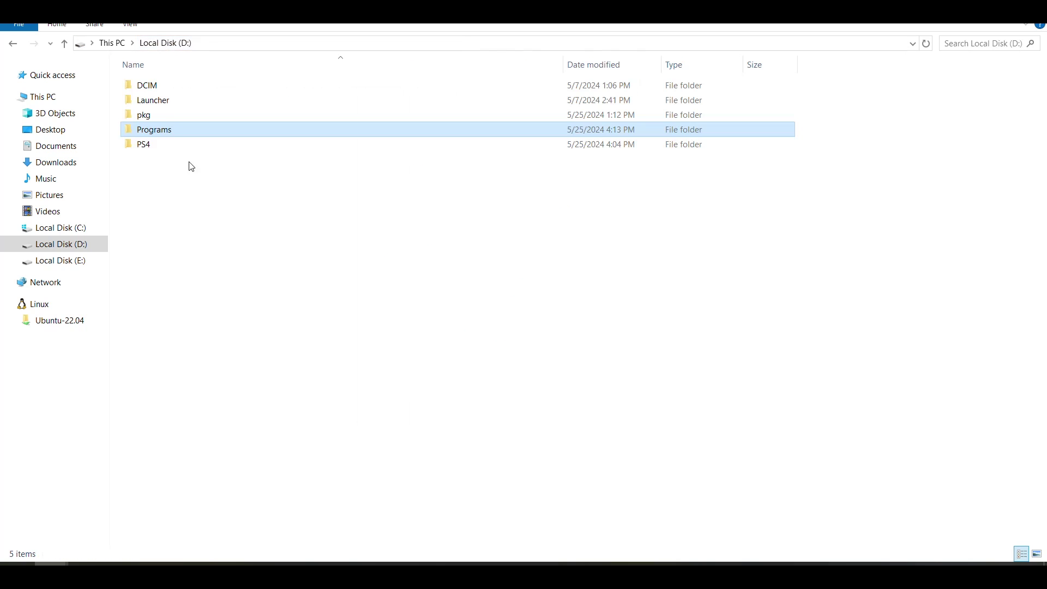
pyautogui.doubleClick(158, 145)
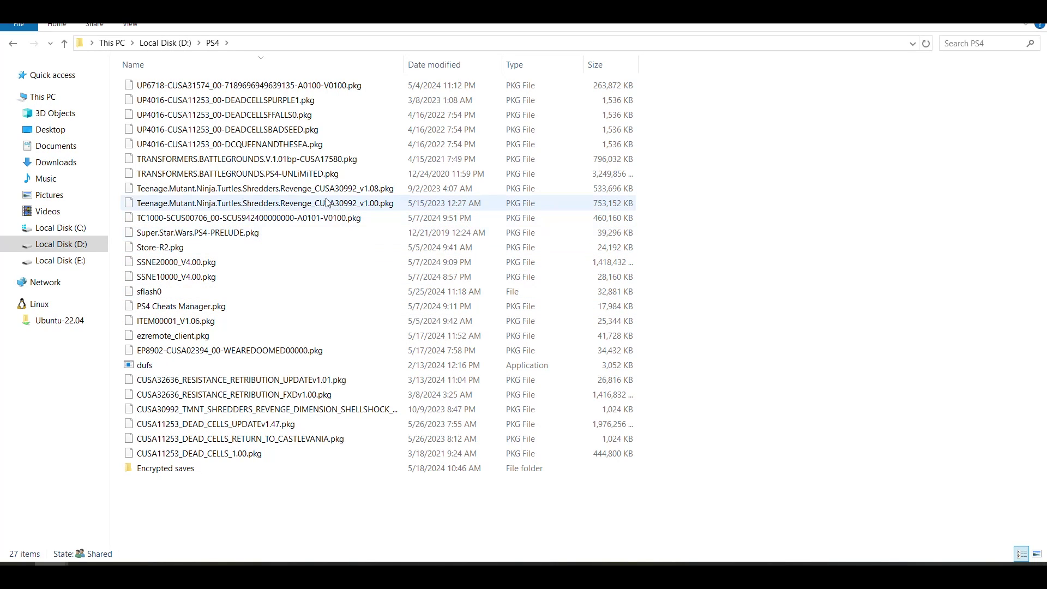
pyautogui.rightClick(282, 203)
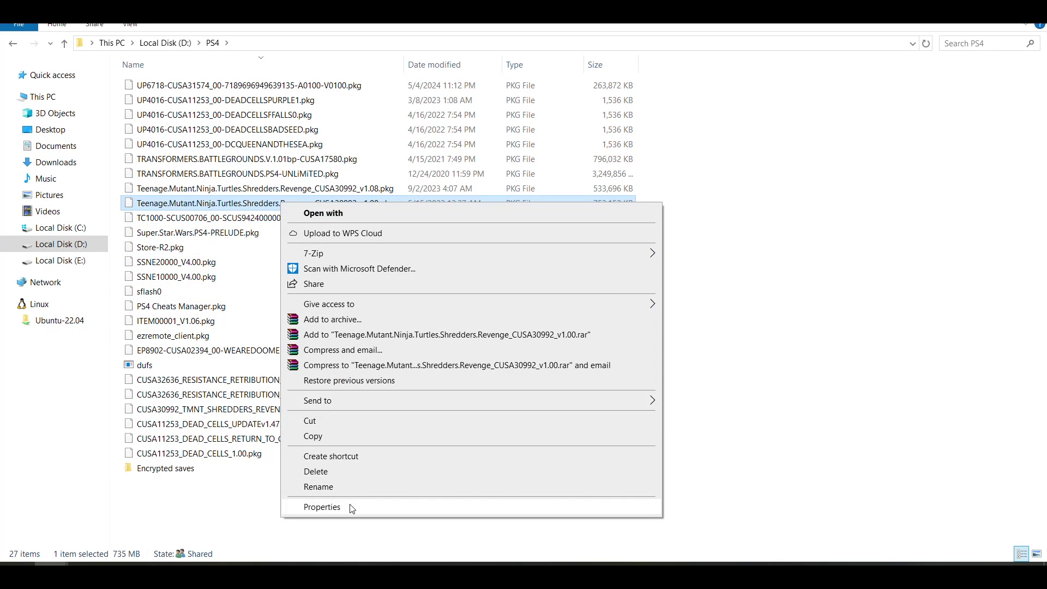
pyautogui.click(347, 568)
pyautogui.moveTo(360, 214); pyautogui.dragTo(306, 112)
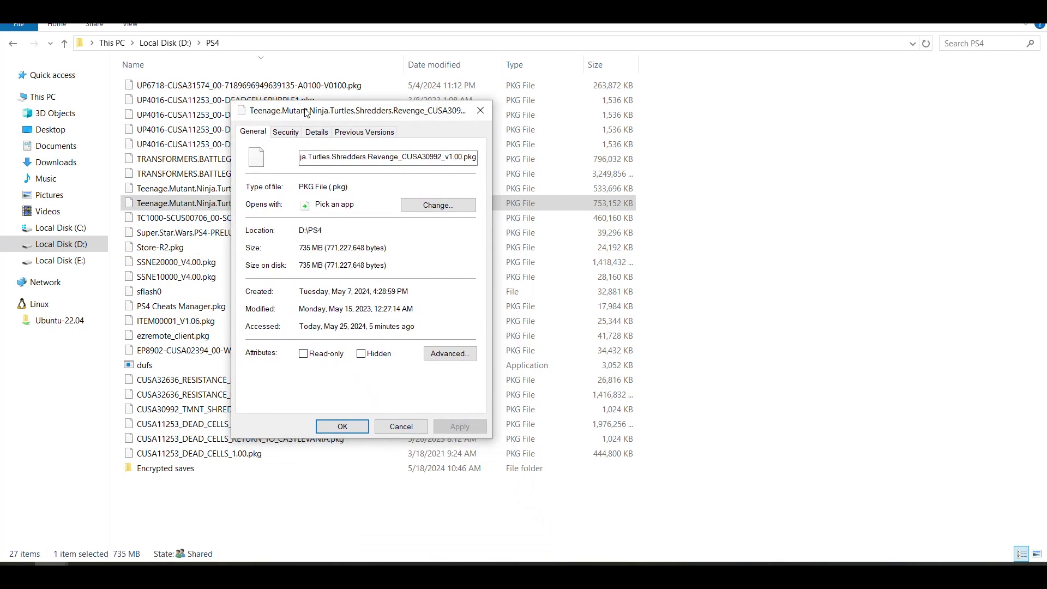
pyautogui.click(307, 247)
# - Bring the patched pkg's properties beside the original's and compare the two file sizes
pyautogui.moveTo(365, 570)
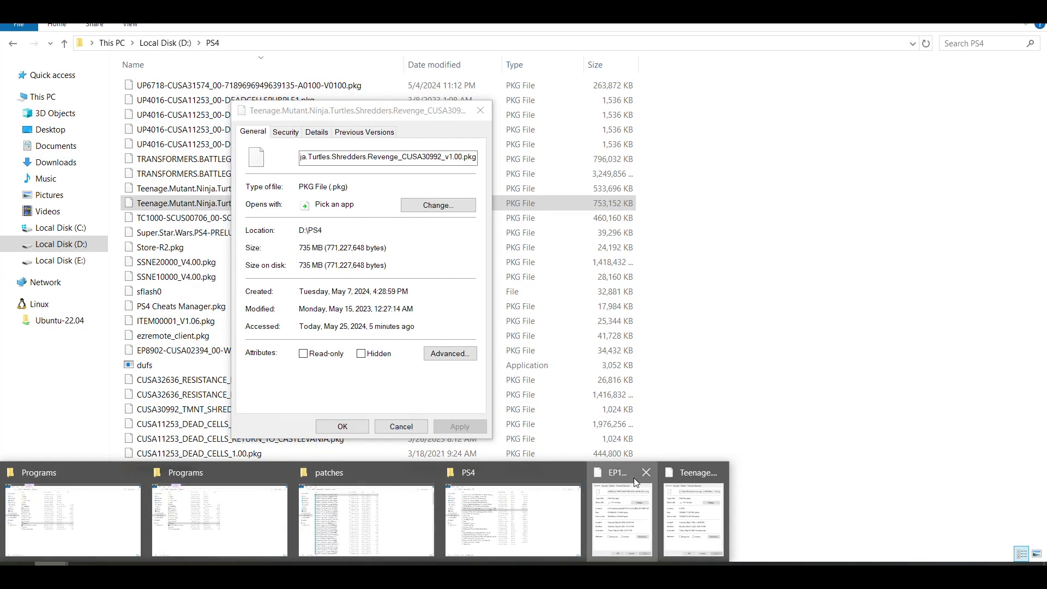
pyautogui.click(621, 513)
pyautogui.moveTo(469, 95); pyautogui.dragTo(660, 111)
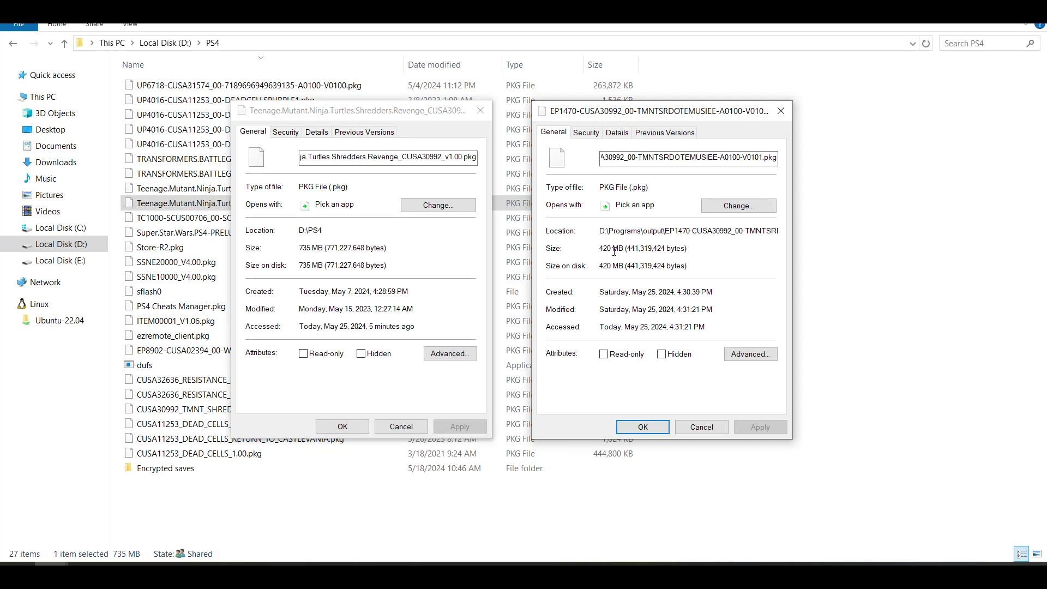
pyautogui.click(592, 255)
pyautogui.click(334, 245)
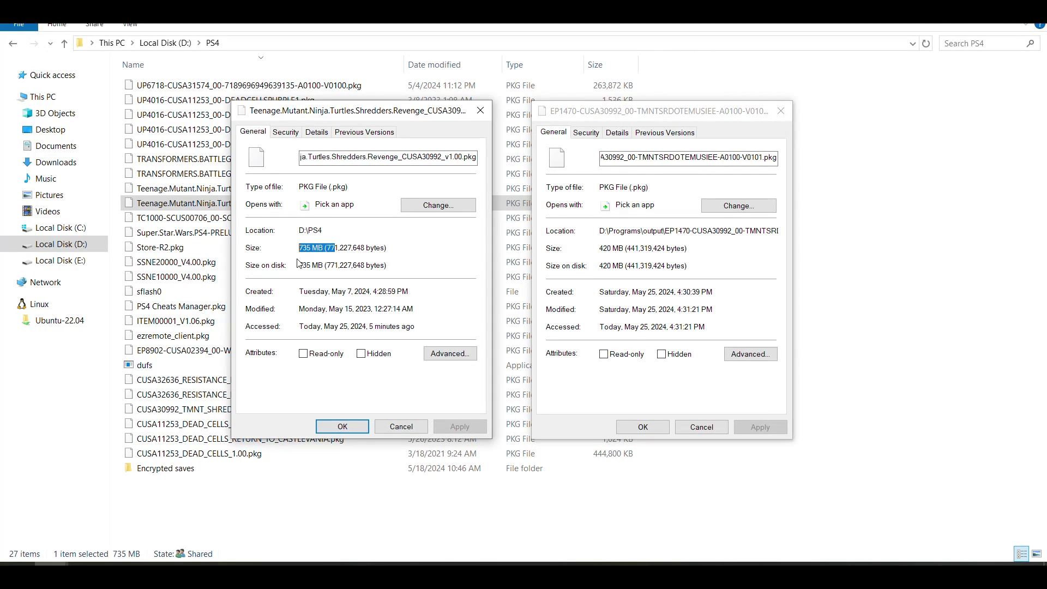
pyautogui.moveTo(302, 248); pyautogui.dragTo(306, 248)
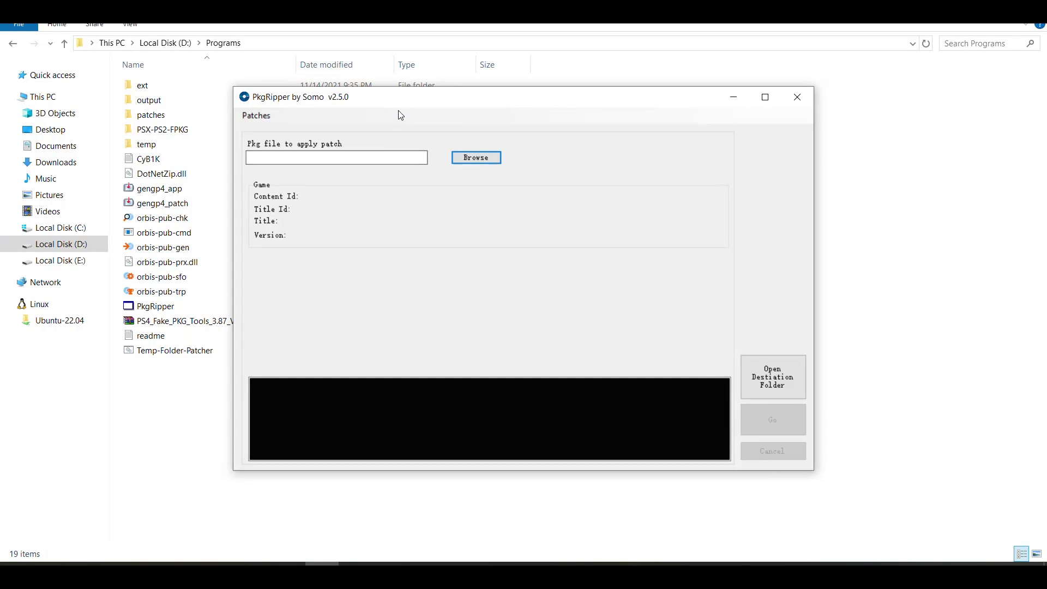
# - Switch to the empty PkgRipper window and load Teenage.Mutant.Ninja.Turtles.Shredders.Revenge_CUSA30992_v1.08.pkg into a new Patch Creator
pyautogui.moveTo(403, 108); pyautogui.dragTo(446, 138)
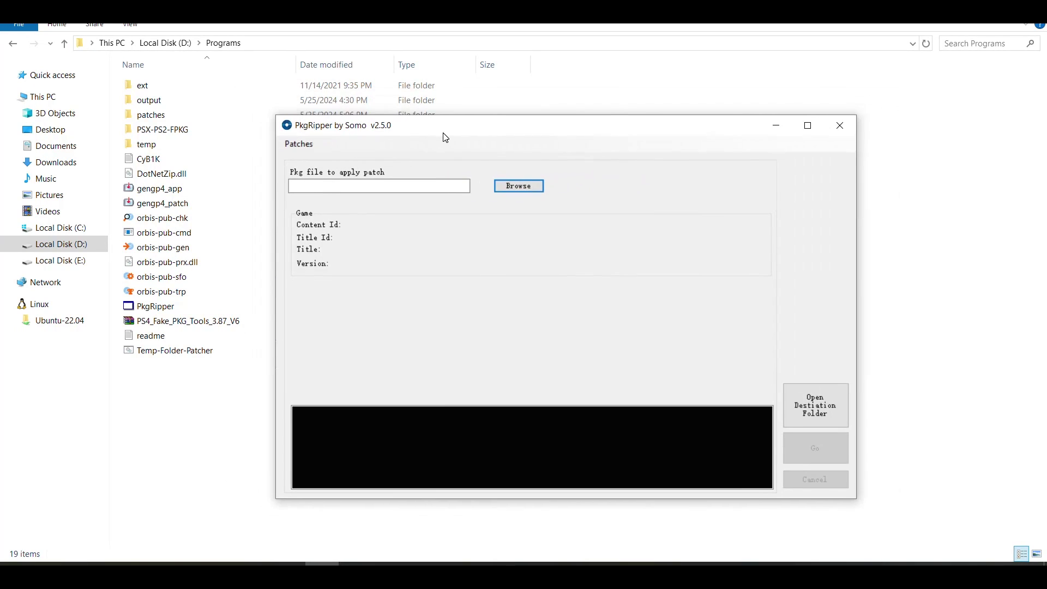
pyautogui.click(300, 144)
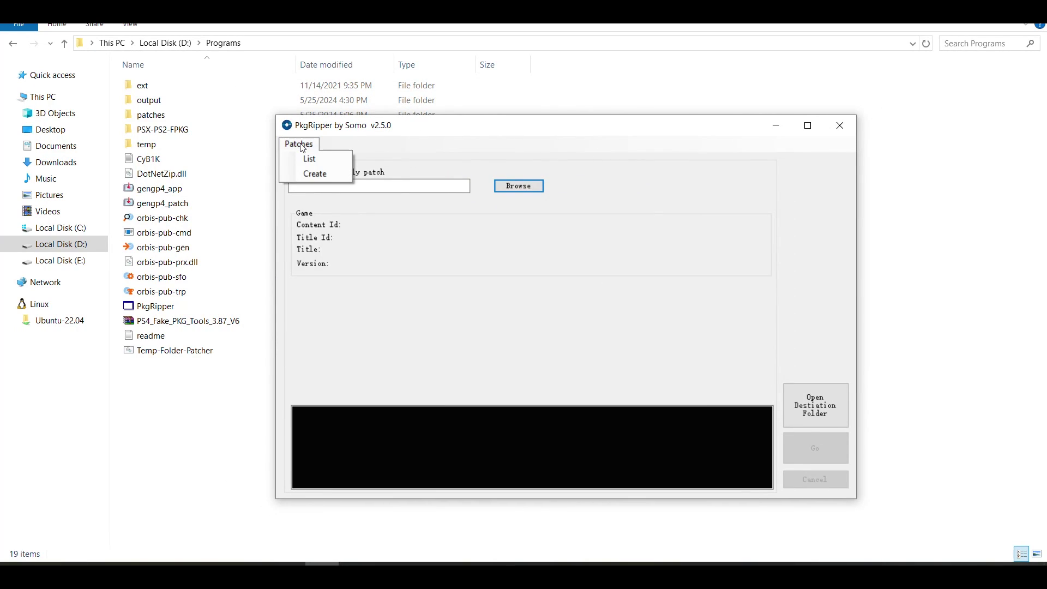
pyautogui.click(322, 175)
pyautogui.click(438, 152)
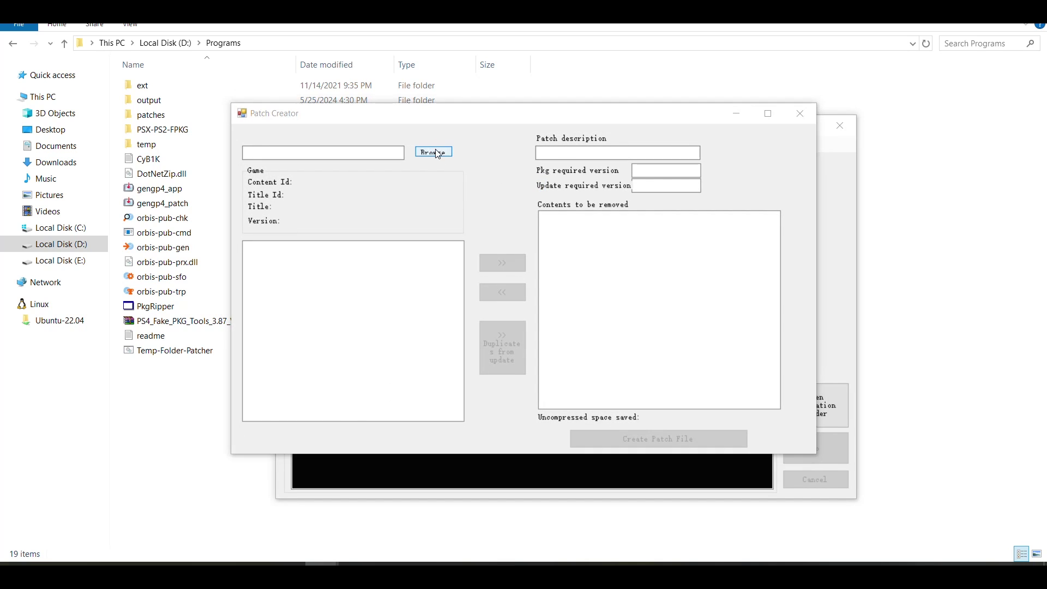
pyautogui.scroll(-5, 499, 355)
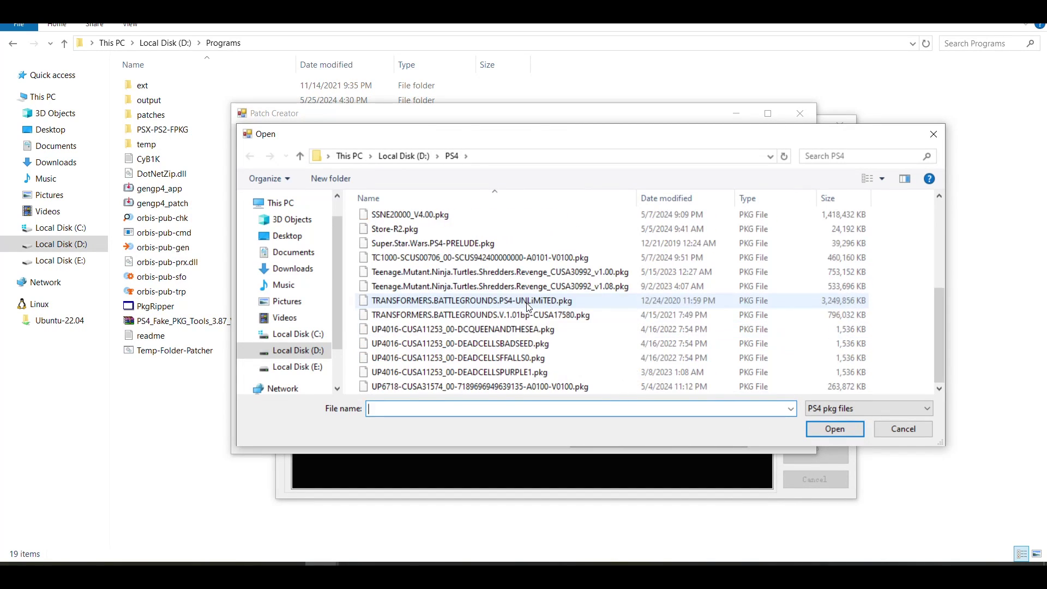
pyautogui.click(625, 288)
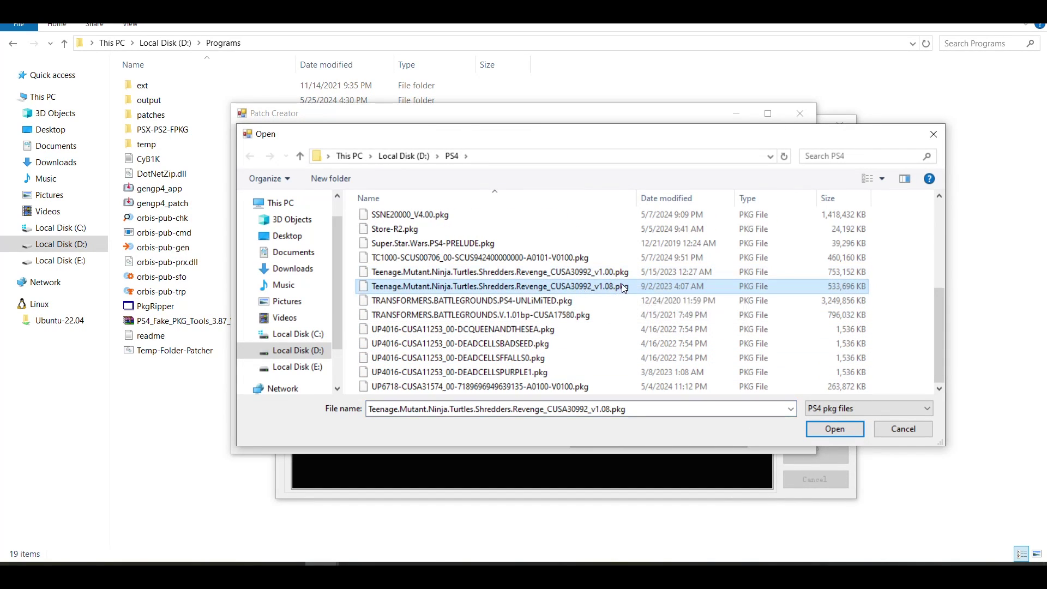
pyautogui.click(820, 430)
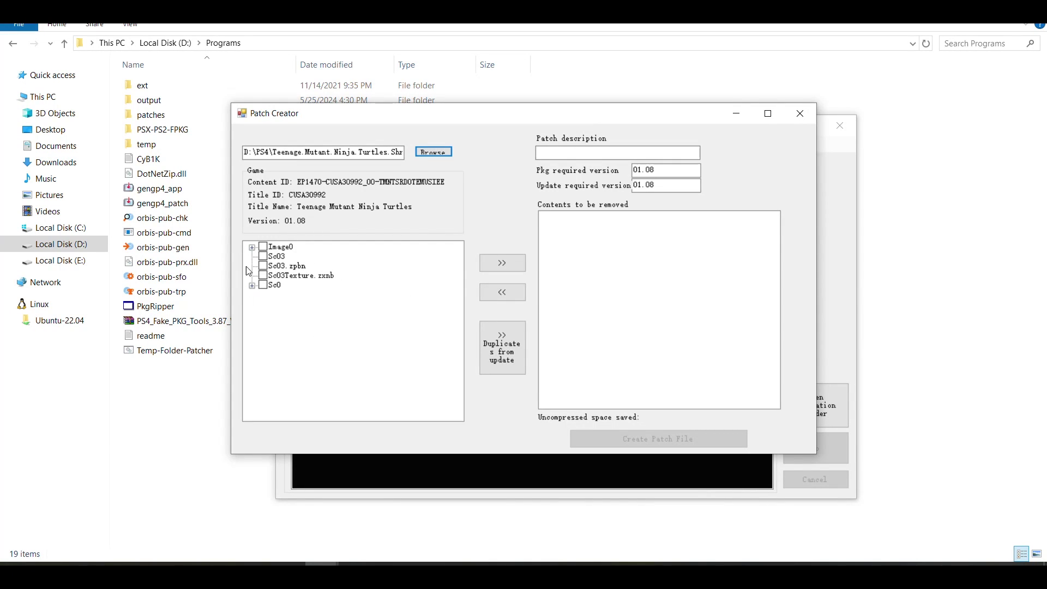
# - Examine the files inside the update's Image0 and Content folders, collapsing both folders when finished
pyautogui.click(253, 247)
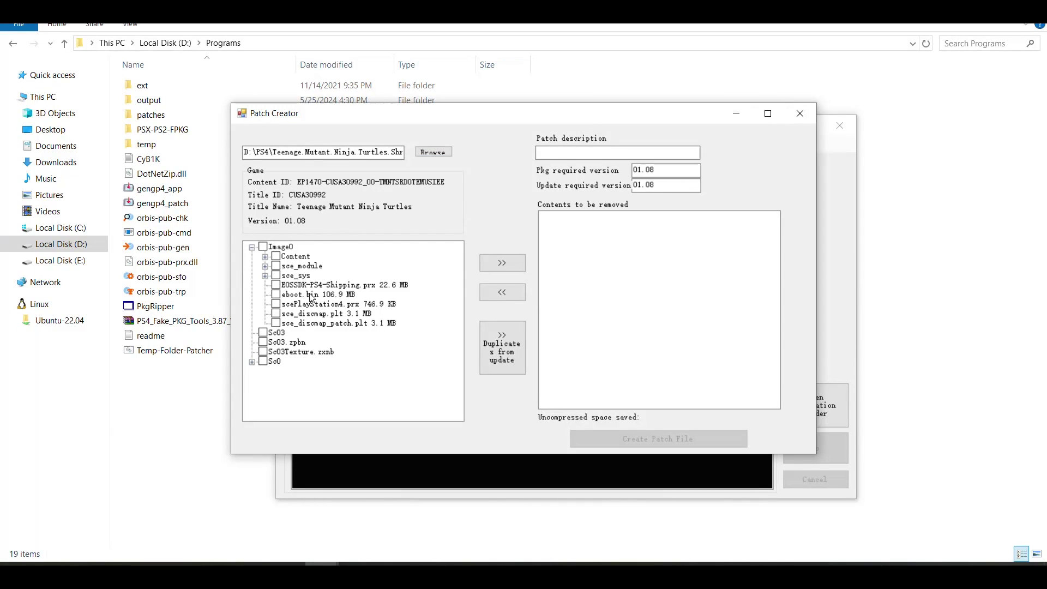
pyautogui.click(266, 257)
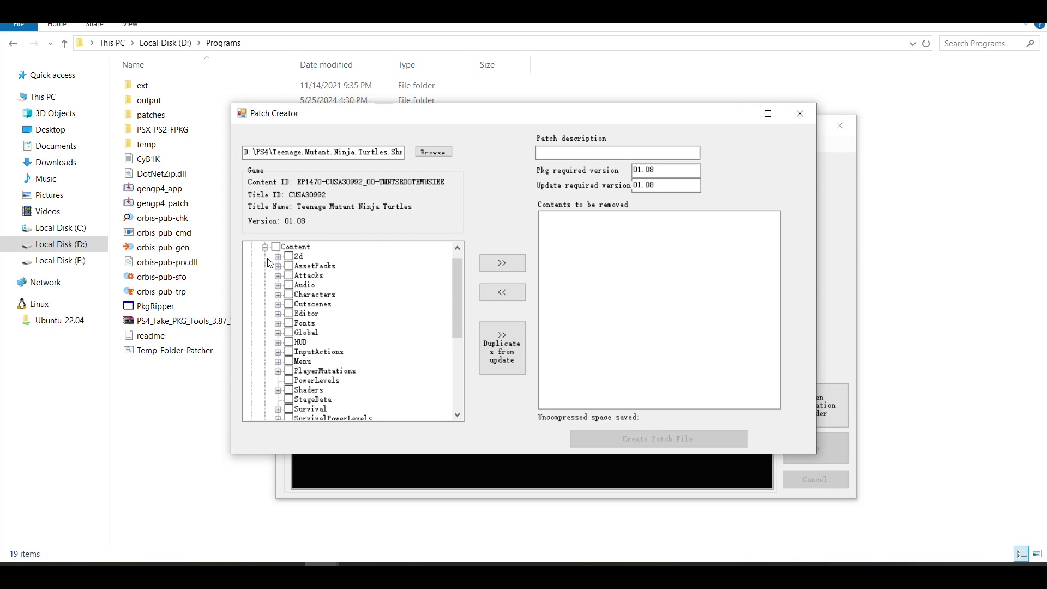
pyautogui.scroll(-5, 326, 334)
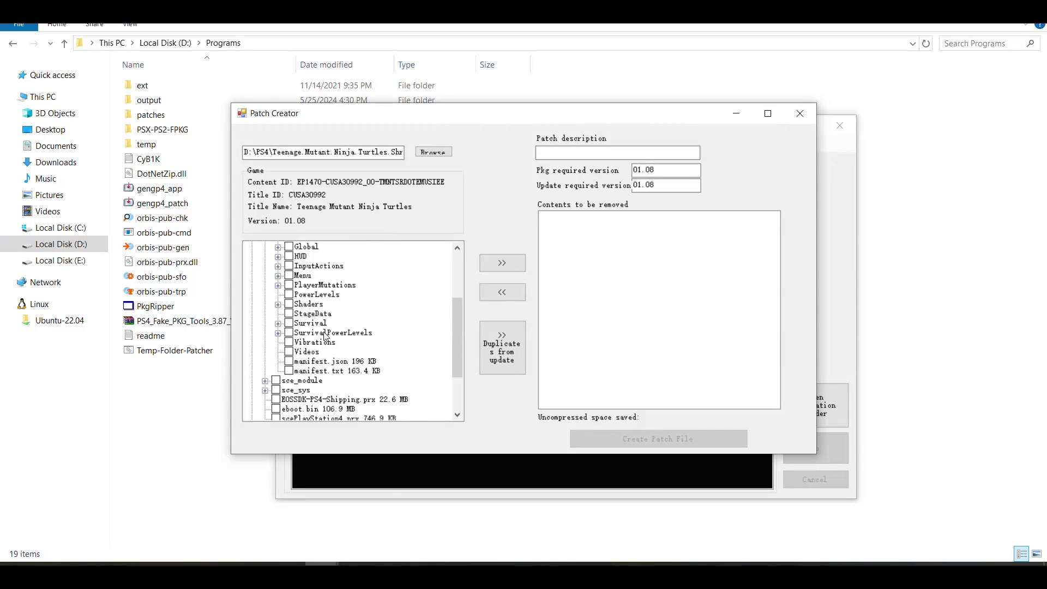
pyautogui.scroll(6, 335, 360)
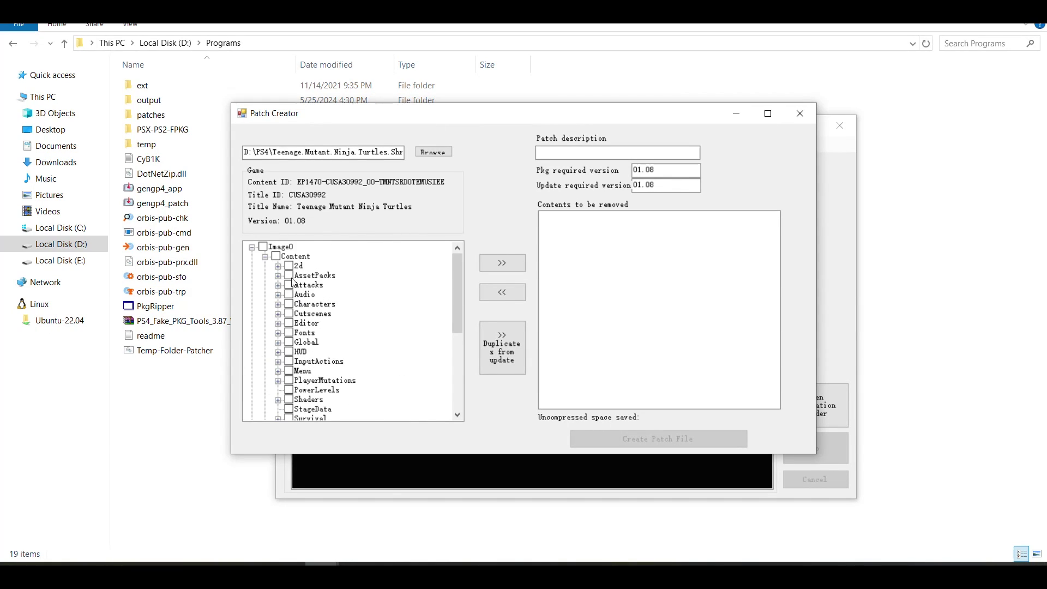
pyautogui.click(266, 257)
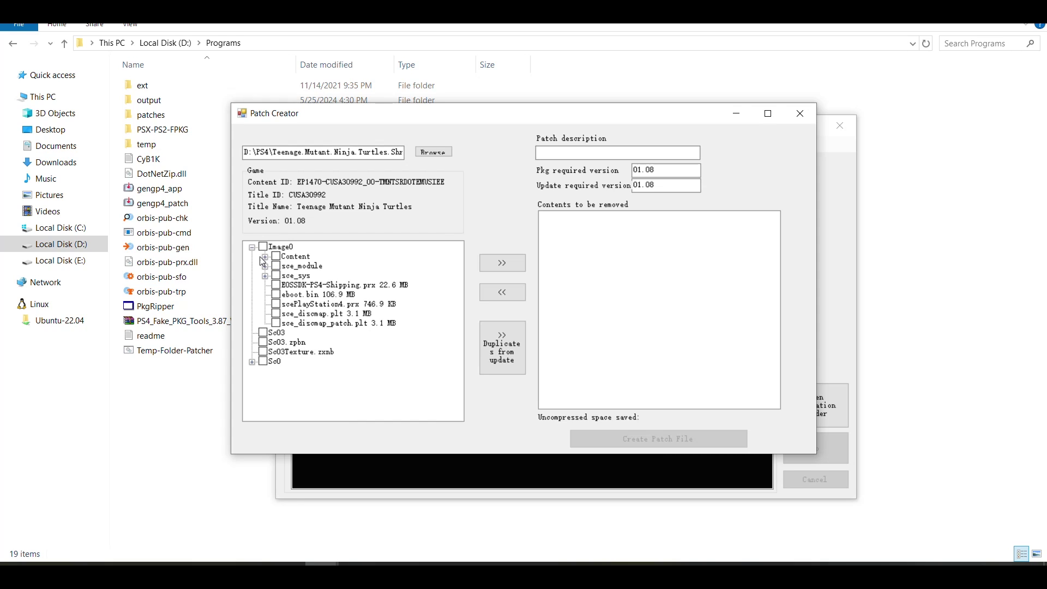
pyautogui.click(252, 247)
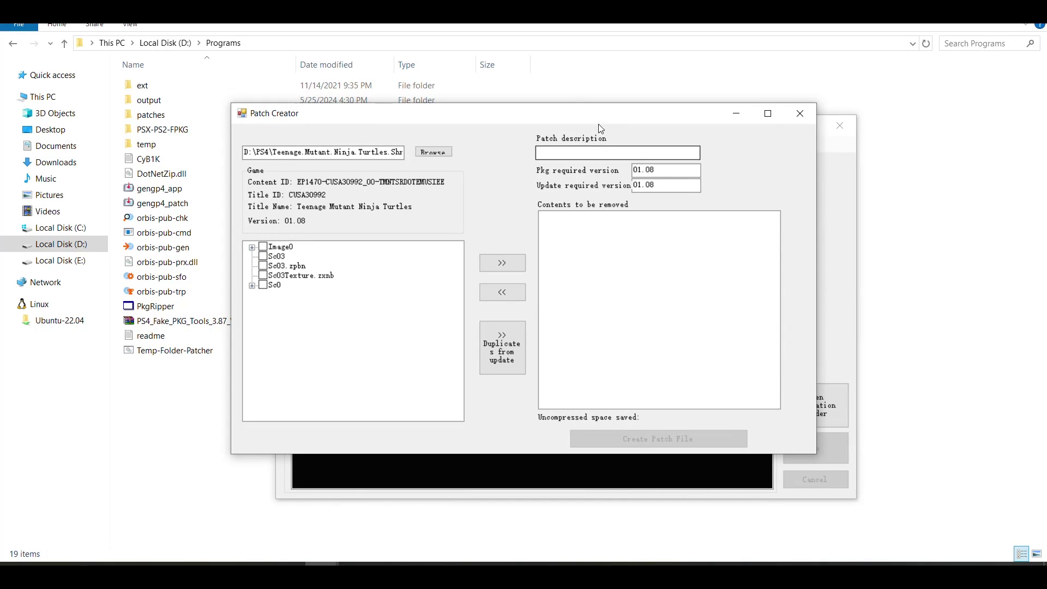
# - Create a patch file described as "Remarry with base pkg" with no contents removed, and close the Patch Creator
pyautogui.click(598, 153)
pyautogui.write('Remarry with base pkg')
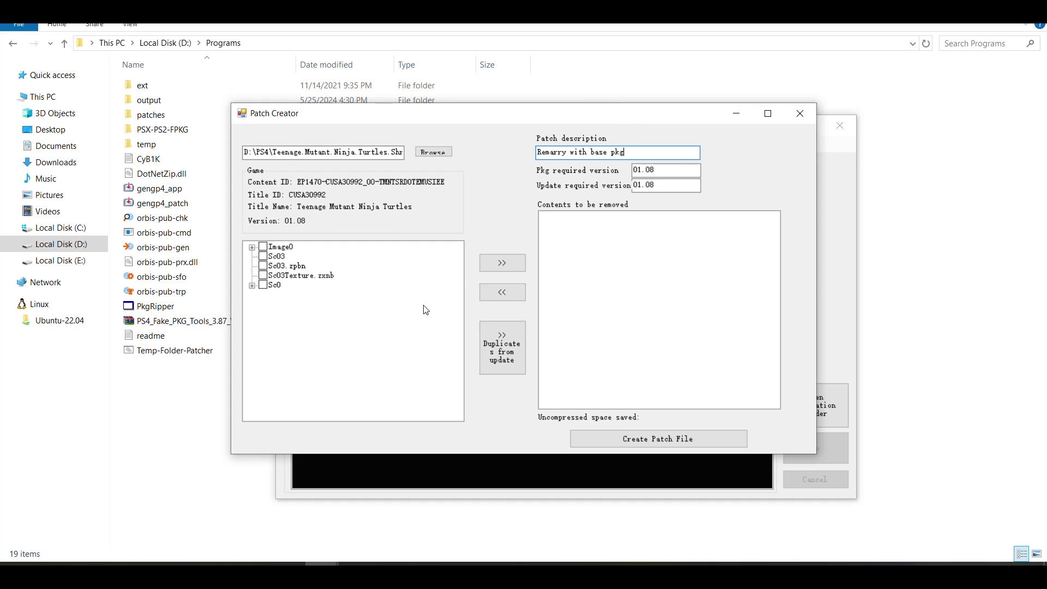
pyautogui.click(660, 446)
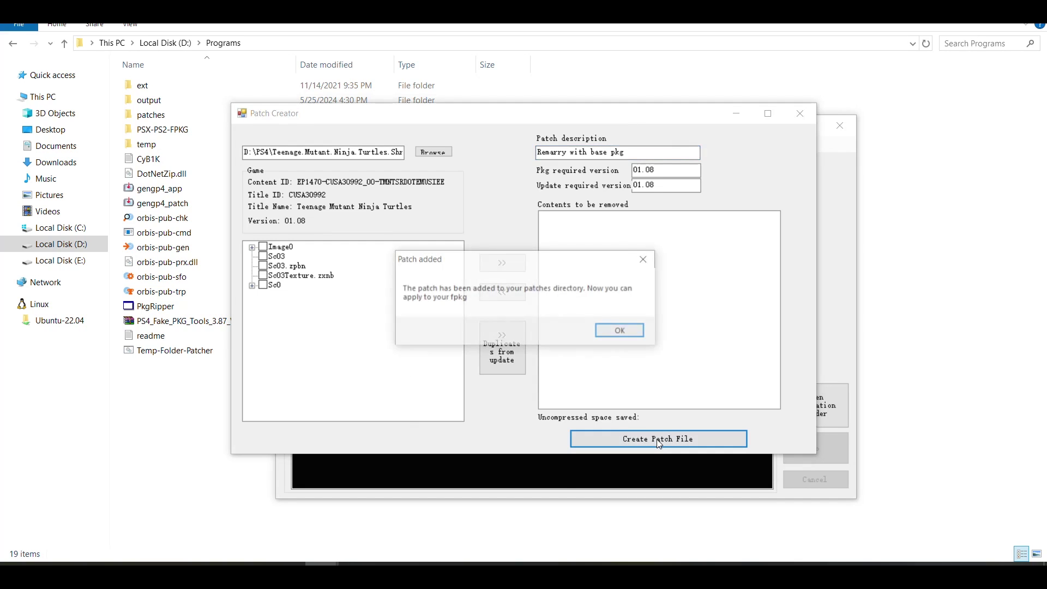
pyautogui.click(626, 333)
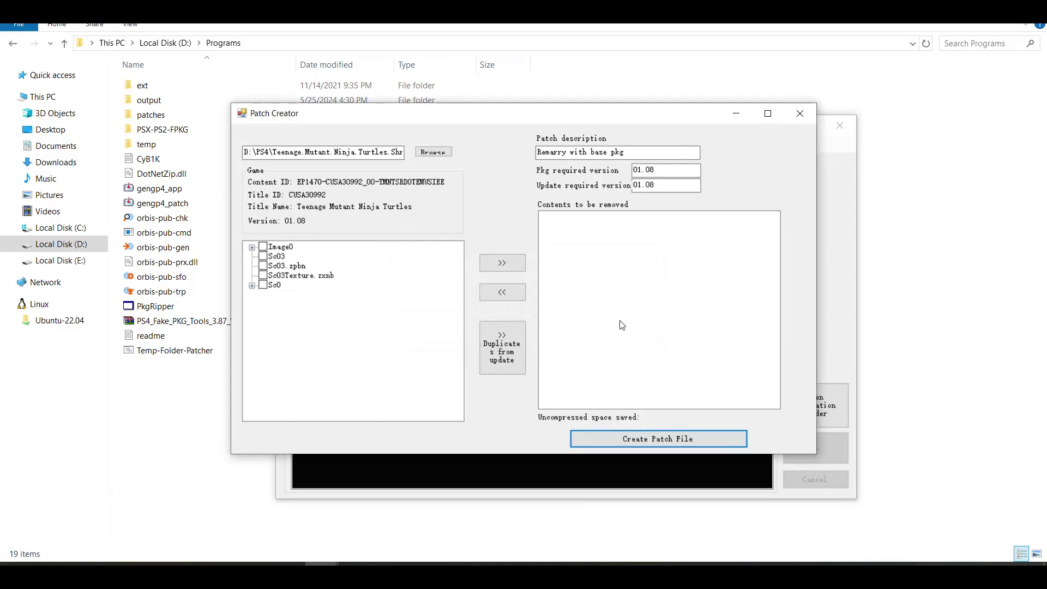
pyautogui.click(800, 115)
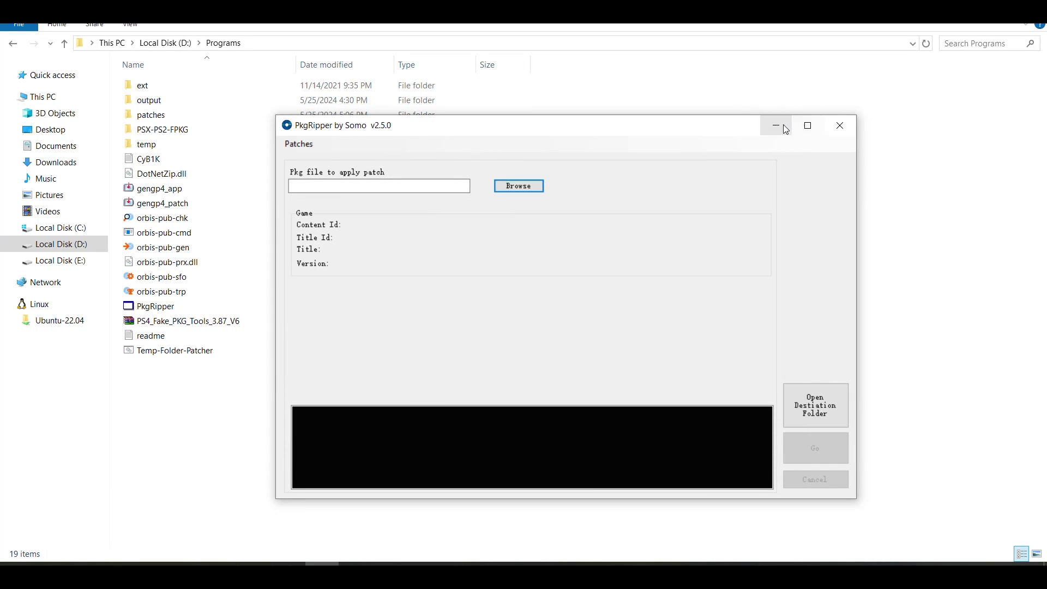
# - Load Teenage.Mutant.Ninja.Turtles.Shredders.Revenge_CUSA30992_v1.08.pkg from D:\PS4 as the pkg file to patch
pyautogui.click(516, 190)
pyautogui.scroll(-5, 599, 349)
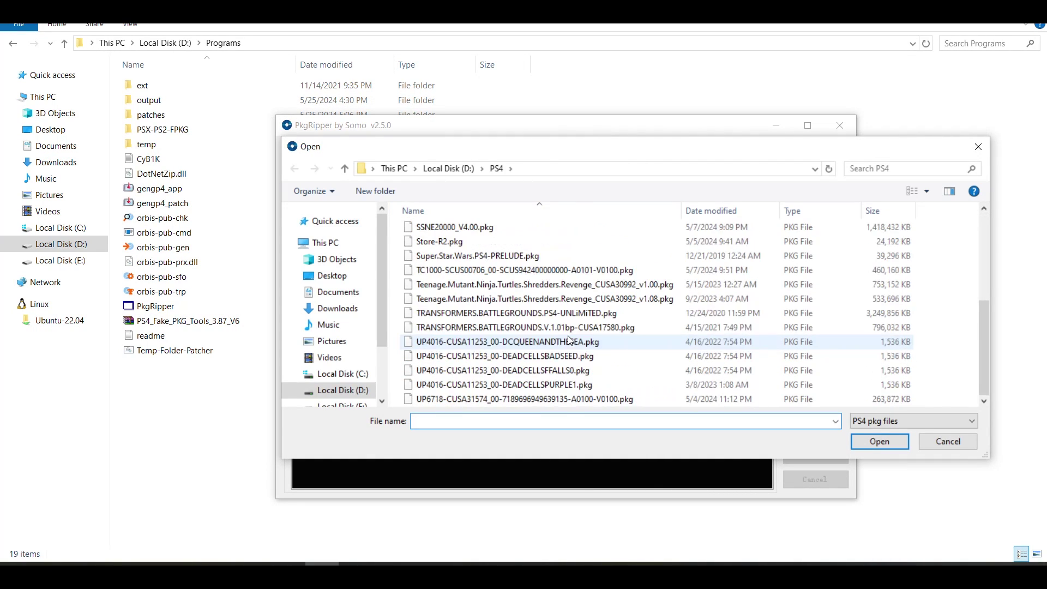
pyautogui.click(658, 301)
pyautogui.click(871, 442)
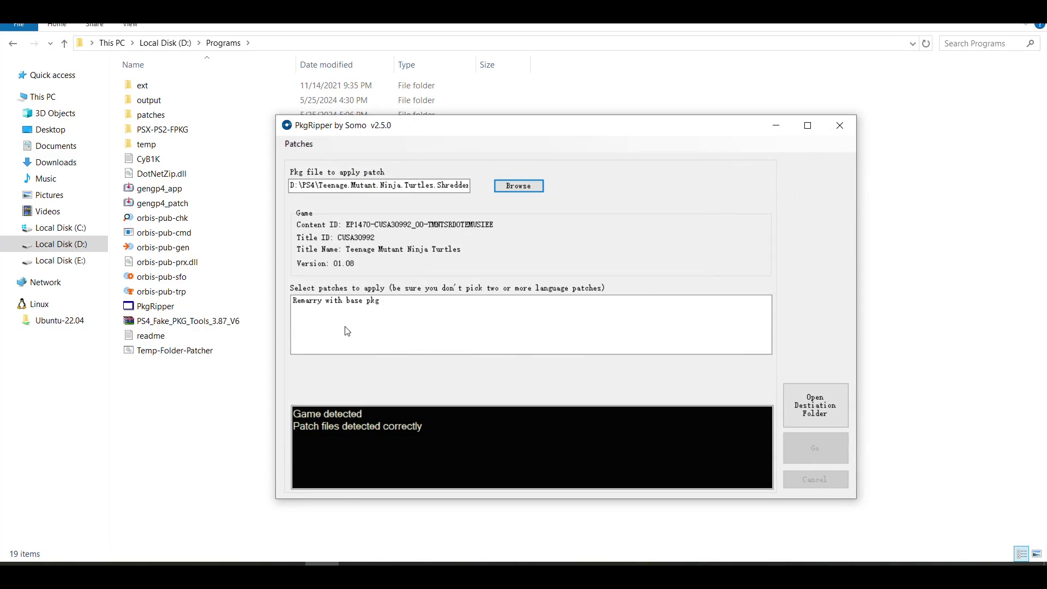
# - Apply the "Remarry with base pkg" patch using EP1470-CUSA30992_00-TMNTSRDOTEMUSIEE-A0100-V0101.pkg as the base, dismissing the completion dialog
pyautogui.click(347, 304)
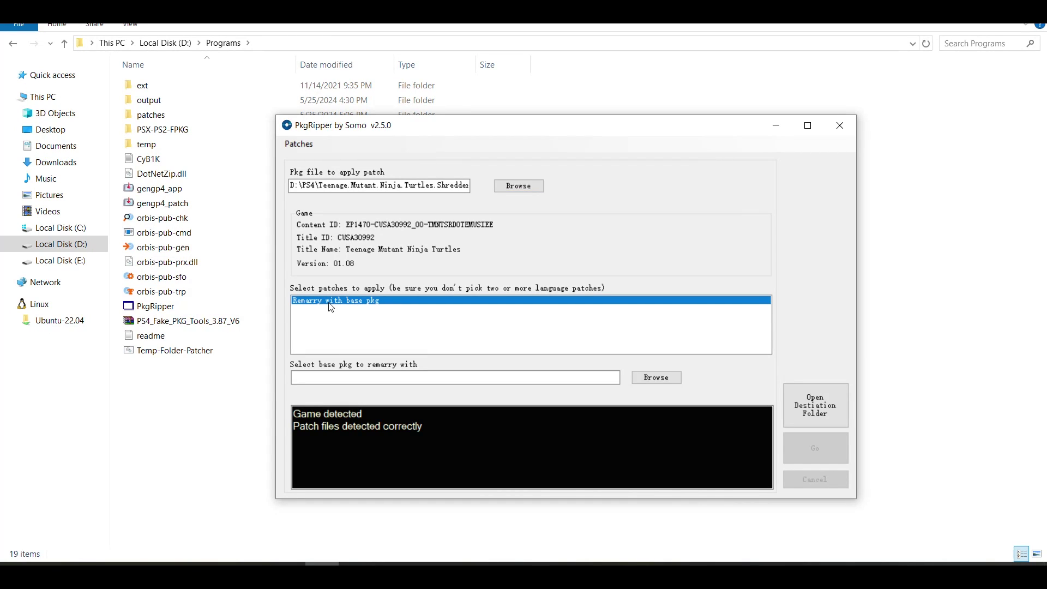
pyautogui.click(656, 378)
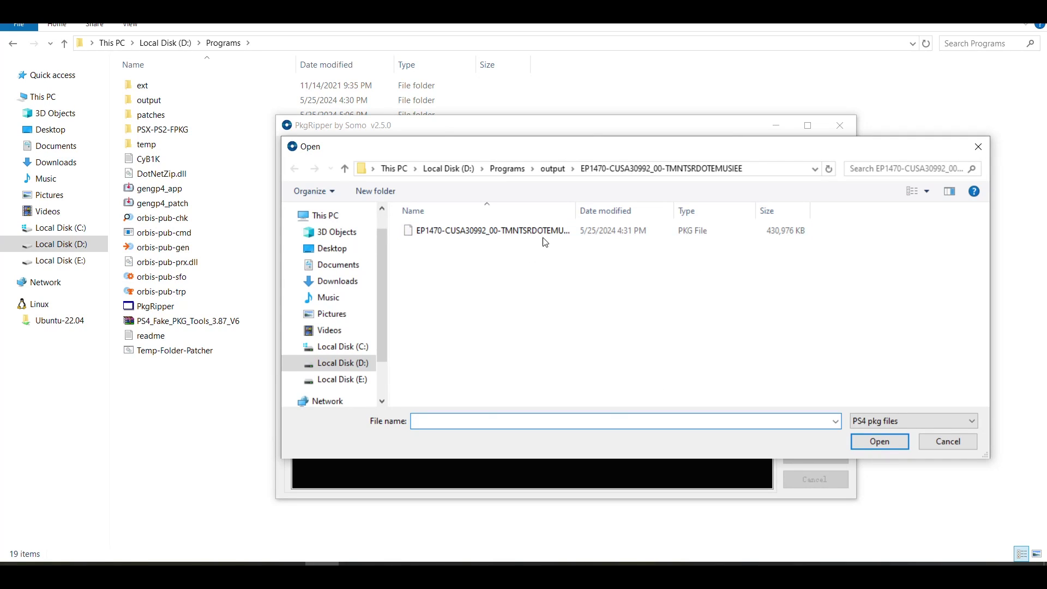
pyautogui.click(516, 237)
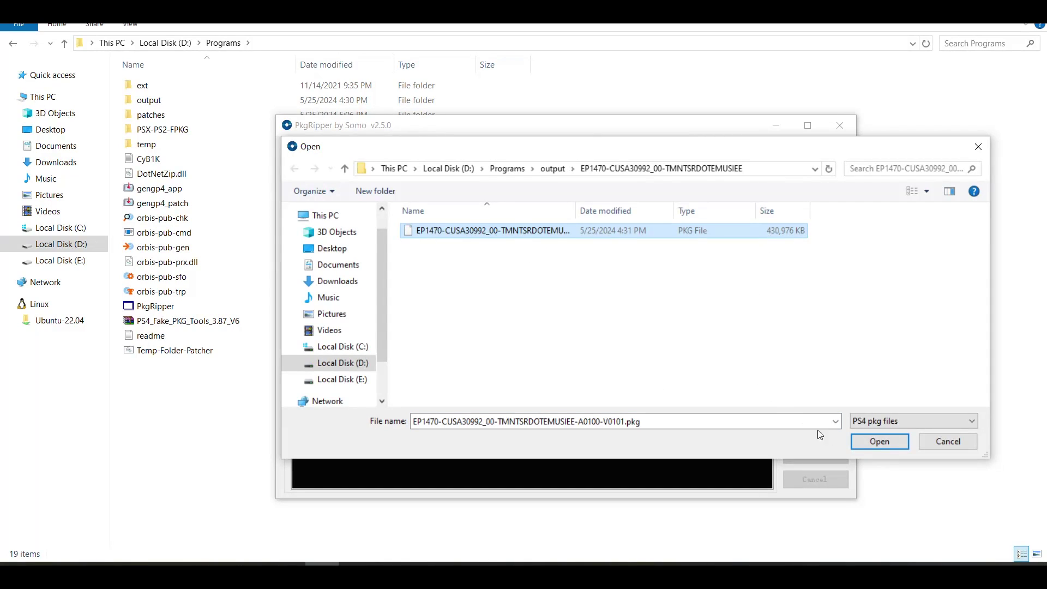
pyautogui.click(878, 443)
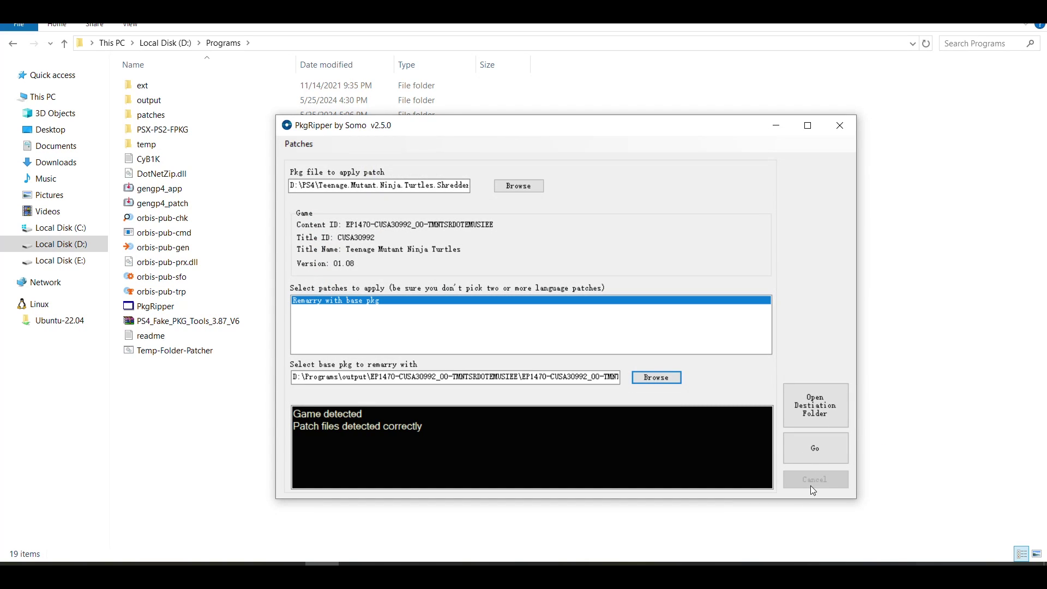
pyautogui.click(812, 449)
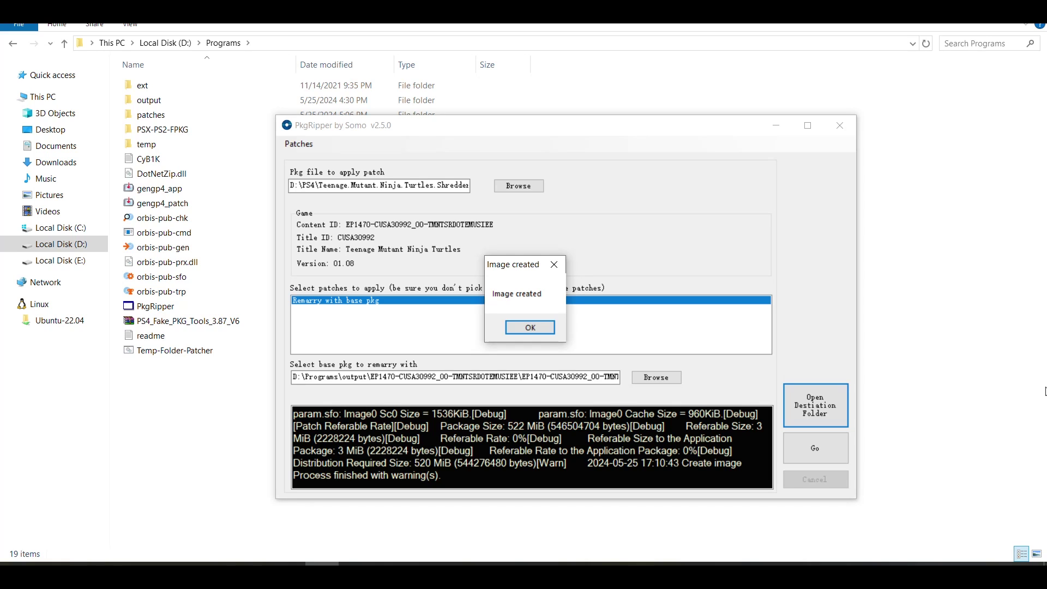
pyautogui.click(532, 329)
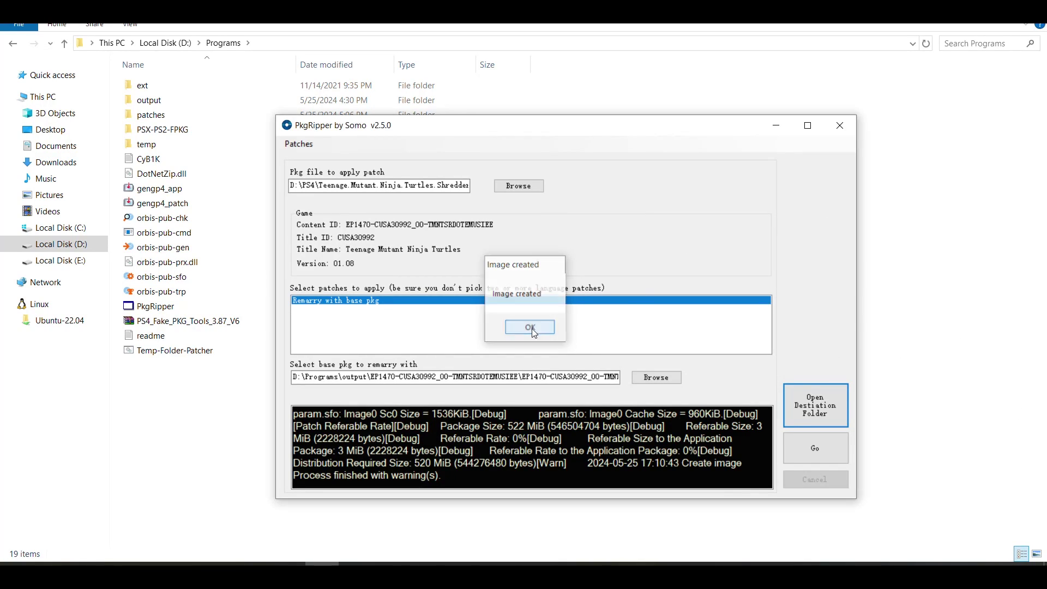
# - Open the destination folder and inspect the A0100-V0101 base pkg and the A0108-V0100 update pkg
pyautogui.click(815, 411)
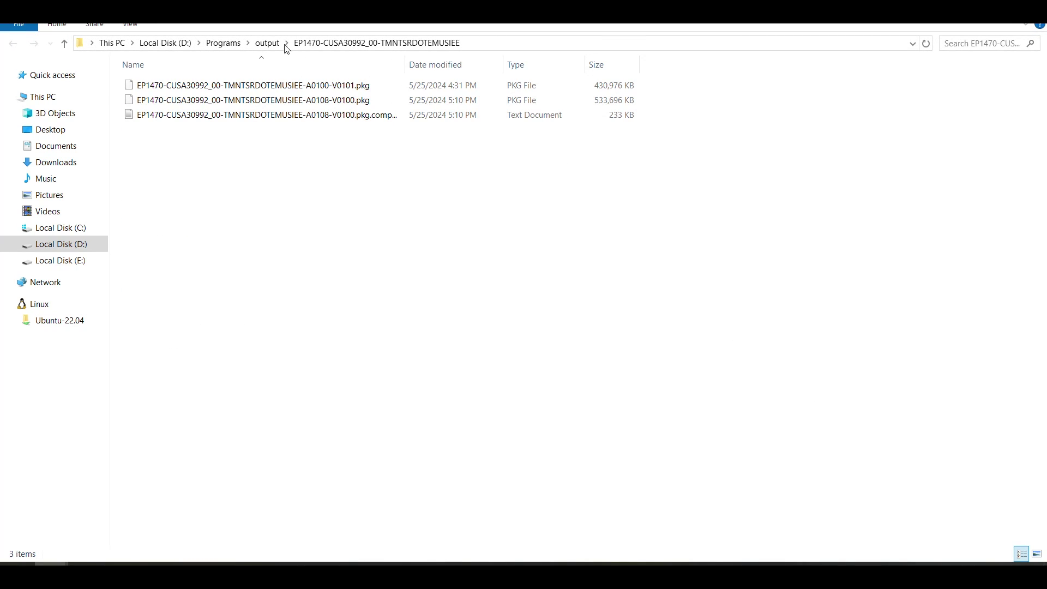
pyautogui.click(314, 90)
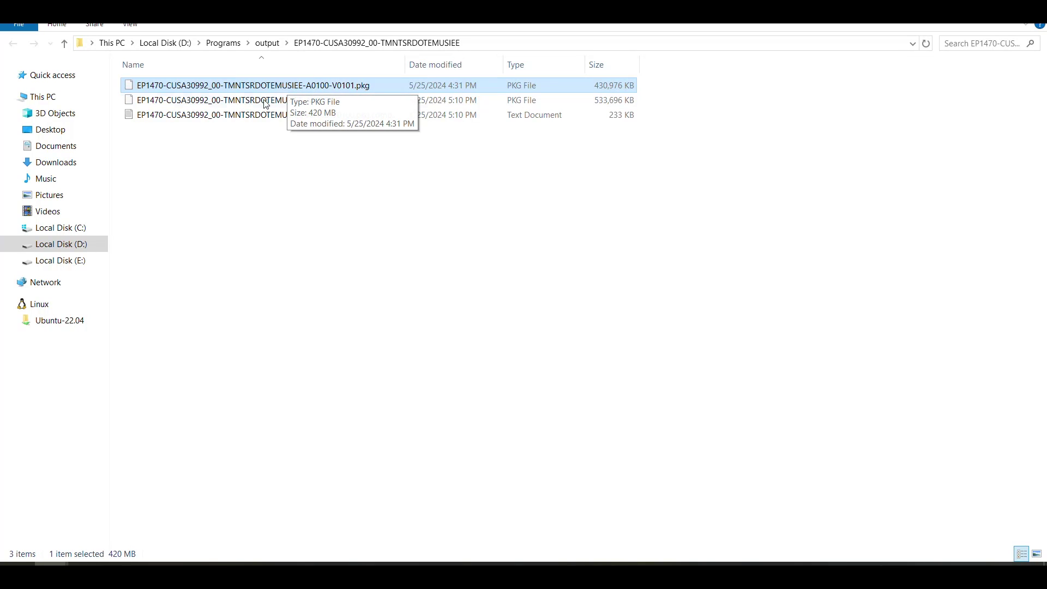
pyautogui.click(328, 102)
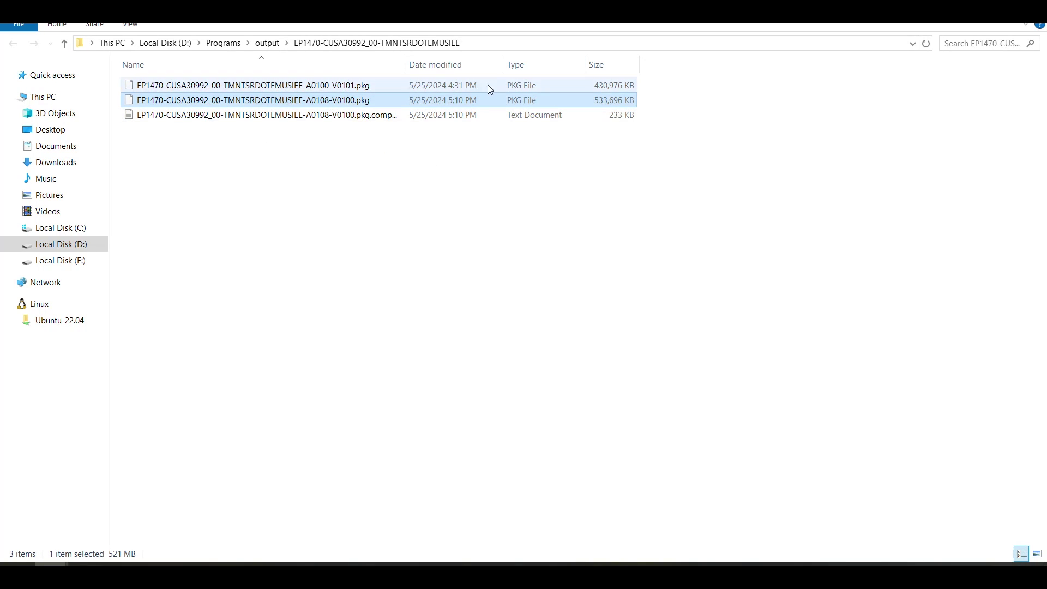
# - Switch to the PS4 home screen and view the information page of the installed Teenage Mutant Ninja Turtles: Shredder's Revenge
pyautogui.click(367, 220)
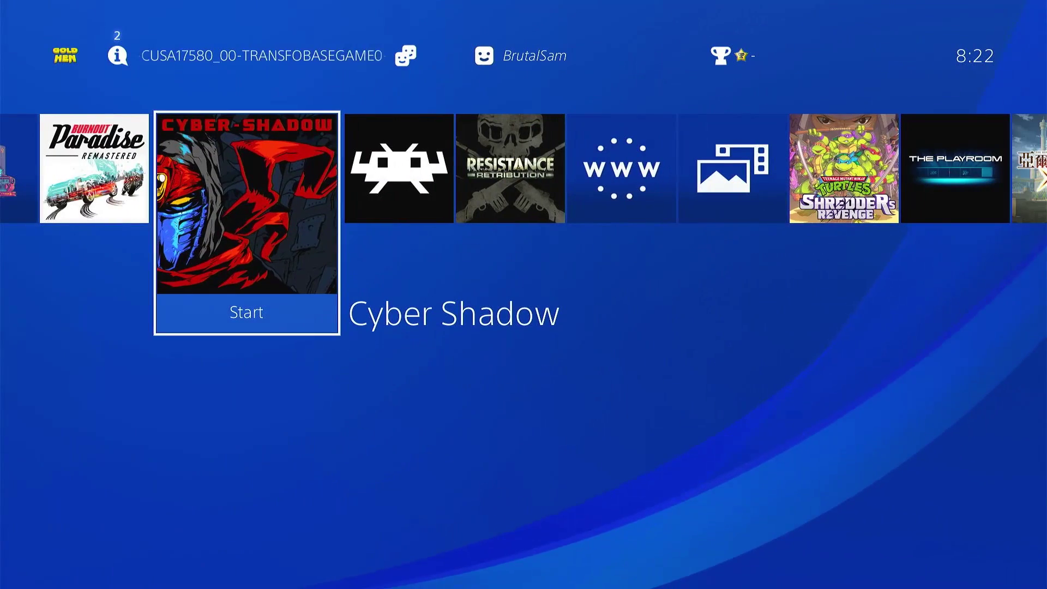
pyautogui.press('Right')
pyautogui.press('Right')
pyautogui.press('Right')
pyautogui.press('Right')
pyautogui.press('Right')
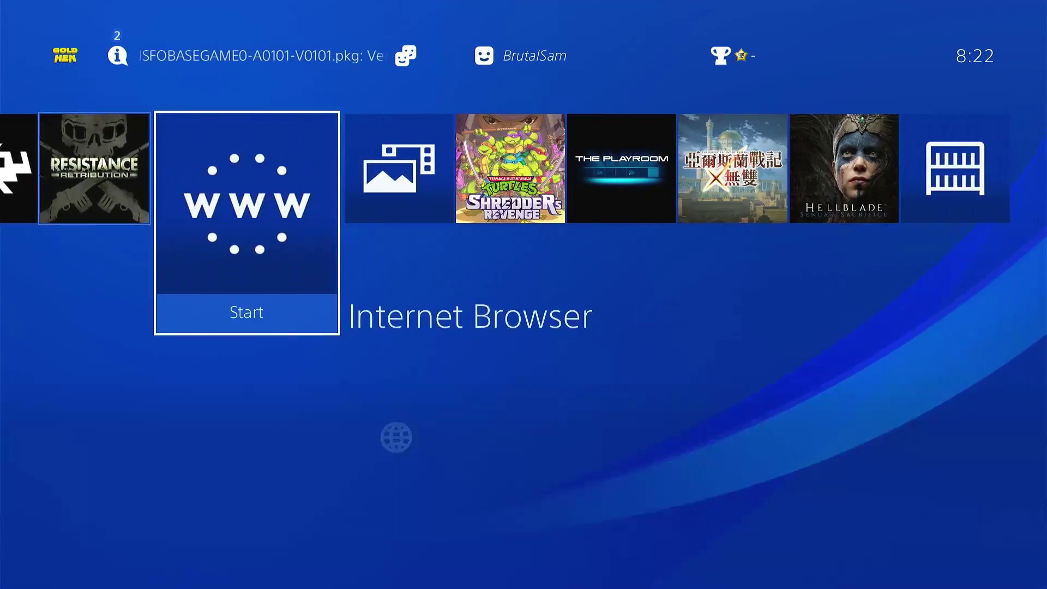
pyautogui.press('Menu')
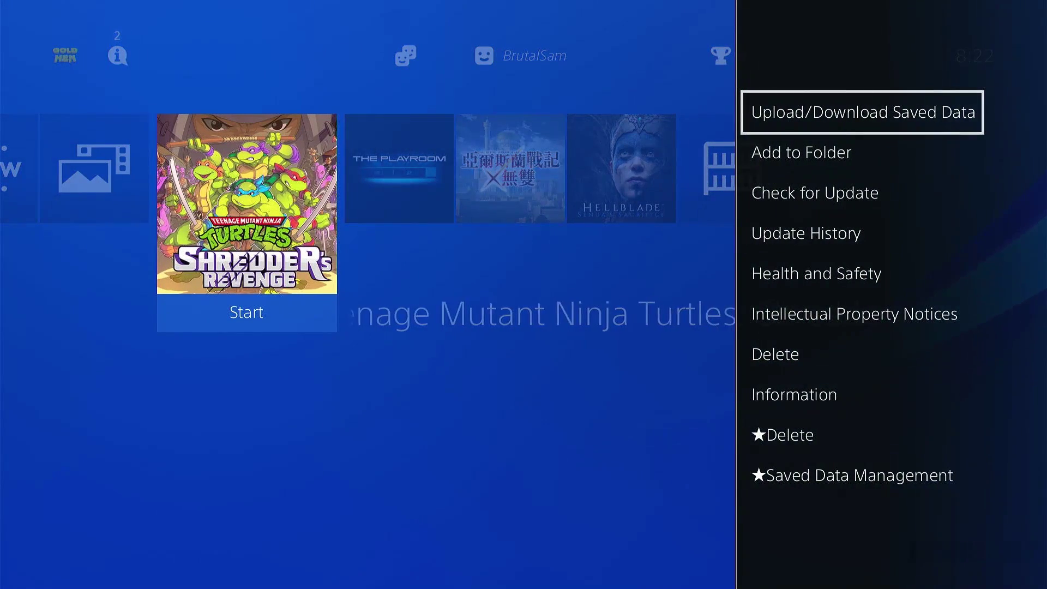
pyautogui.press('Down')
pyautogui.press('Down')
pyautogui.press('Down')
pyautogui.press('Down')
pyautogui.press('Down')
pyautogui.press('Down')
pyautogui.press('Down')
pyautogui.press('Return')
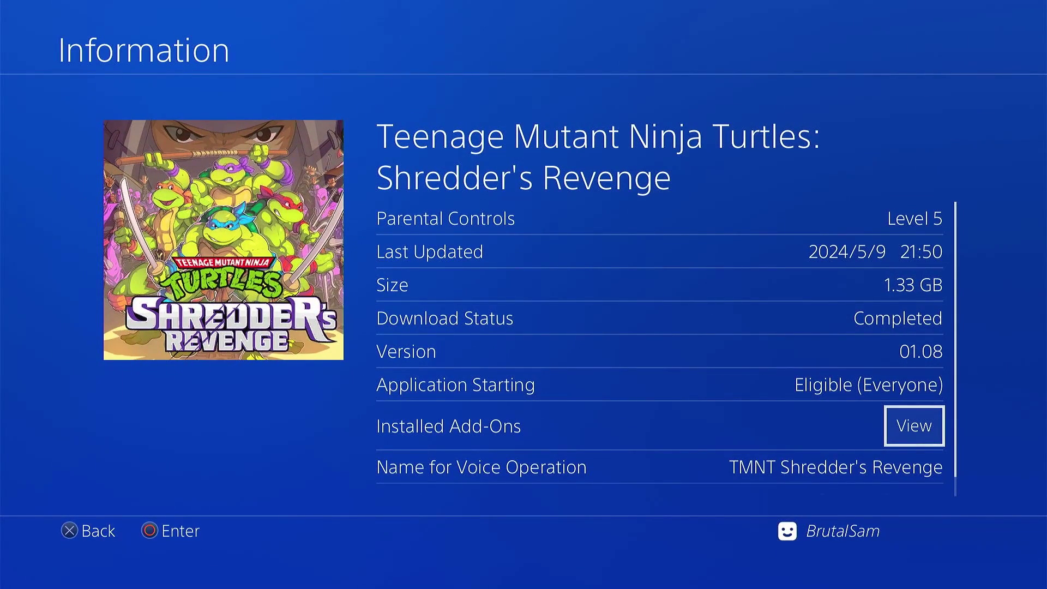
# - Delete the installed Teenage Mutant Ninja Turtles: Shredder's Revenge from the console
pyautogui.press('Escape')
pyautogui.press('Menu')
pyautogui.press('Down')
pyautogui.press('Down')
pyautogui.press('Down')
pyautogui.press('Down')
pyautogui.press('Down')
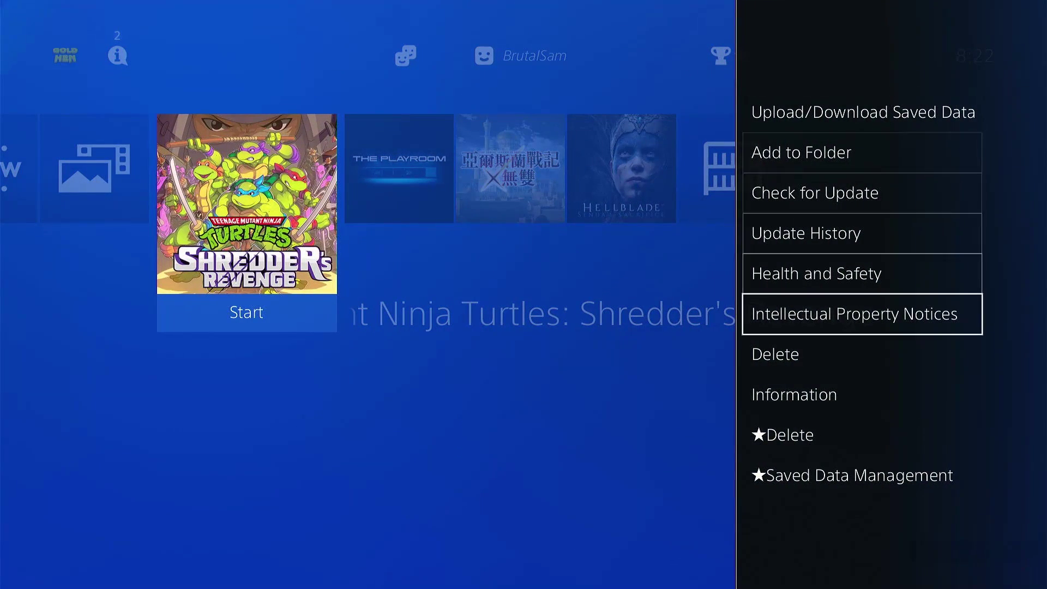
pyautogui.press('Down')
pyautogui.press('Return')
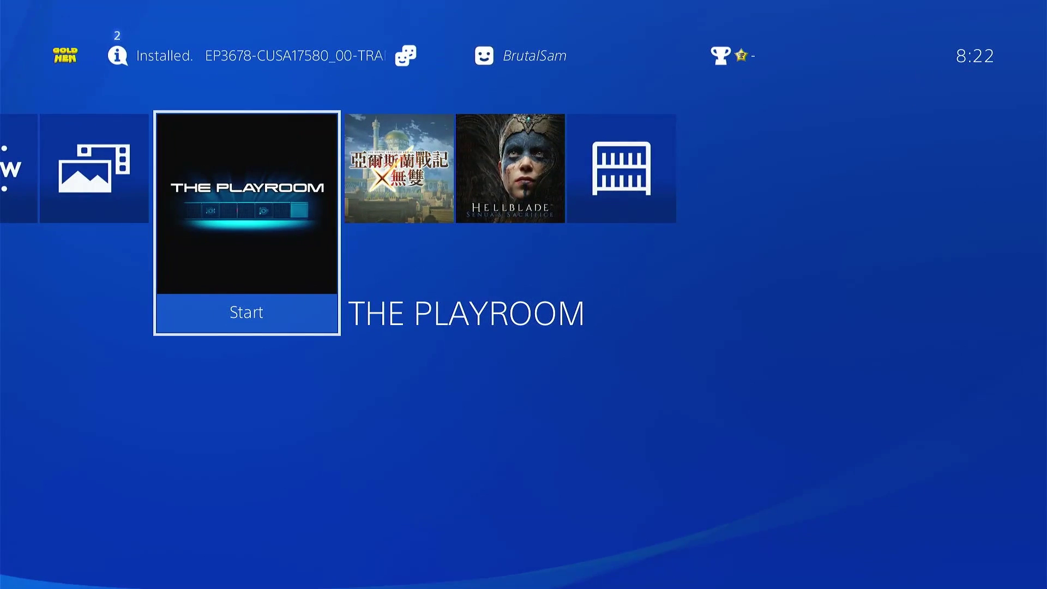
# - Install the base package EP1470-CUSA30992_00-TMNTSRDOTEMUSIEE-A0100-V0101.pkg with GoldHEN's Package Installer
pyautogui.press('Up')
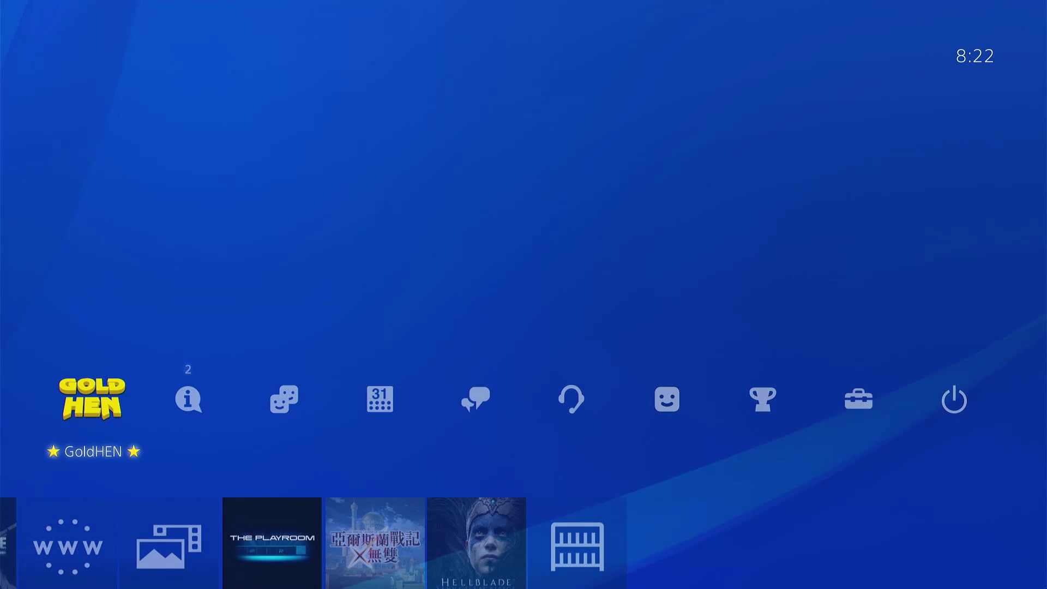
pyautogui.press('Return')
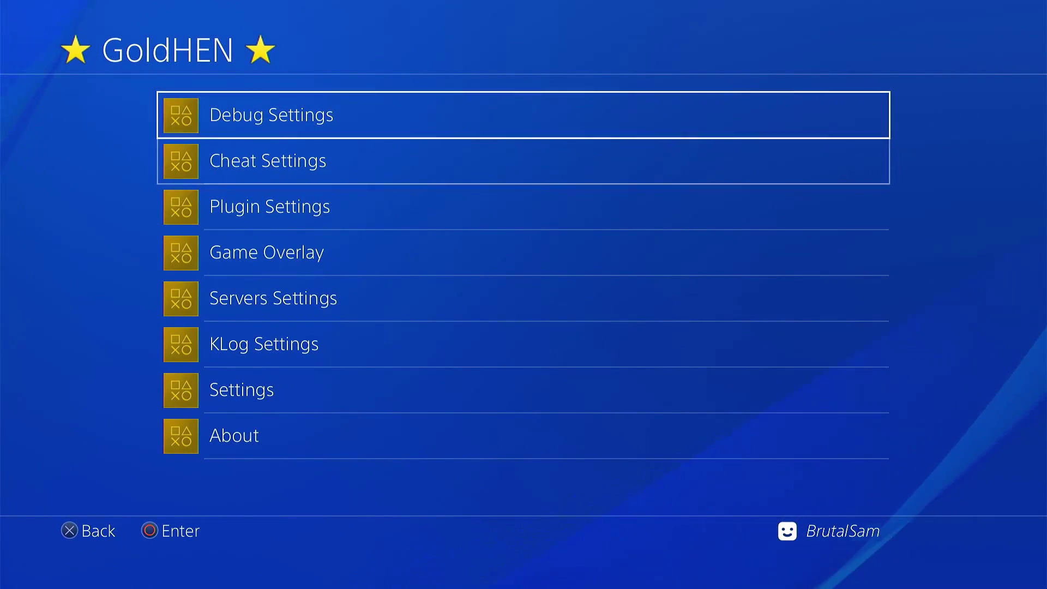
pyautogui.press('Return')
pyautogui.press('Return')
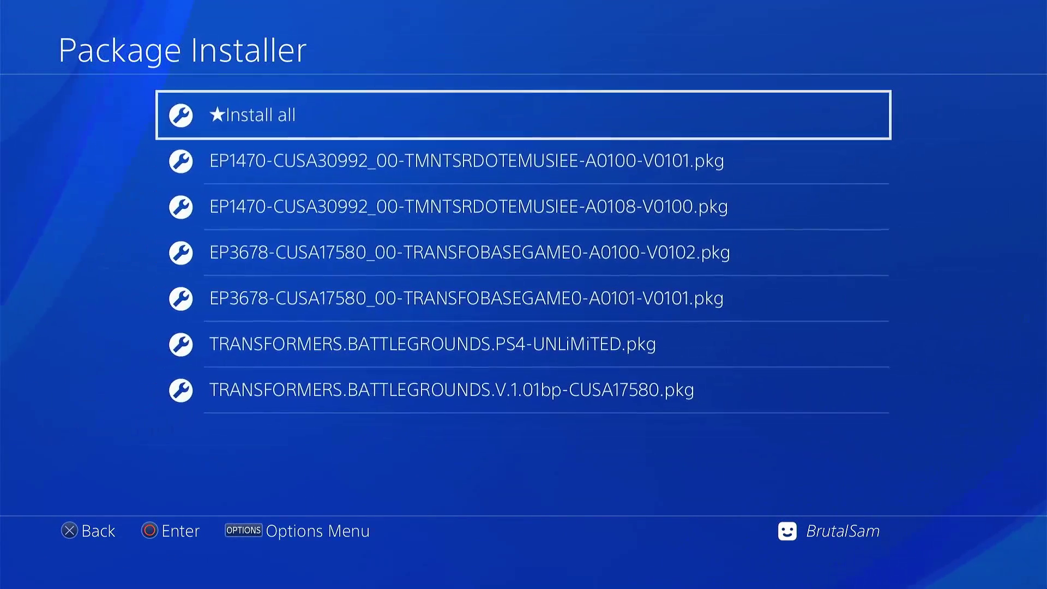
pyautogui.press('Down')
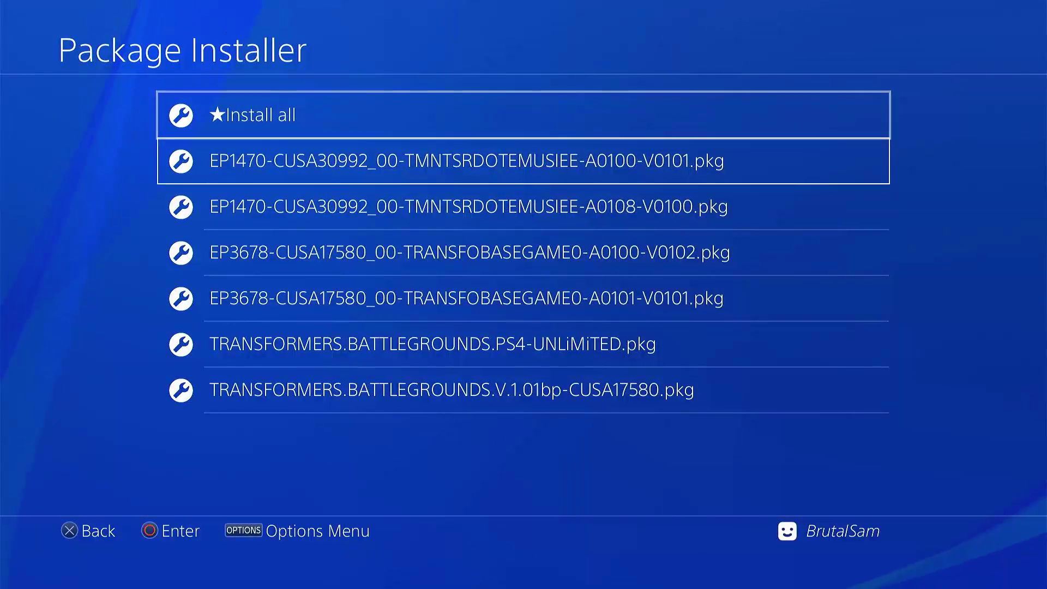
pyautogui.press('Return')
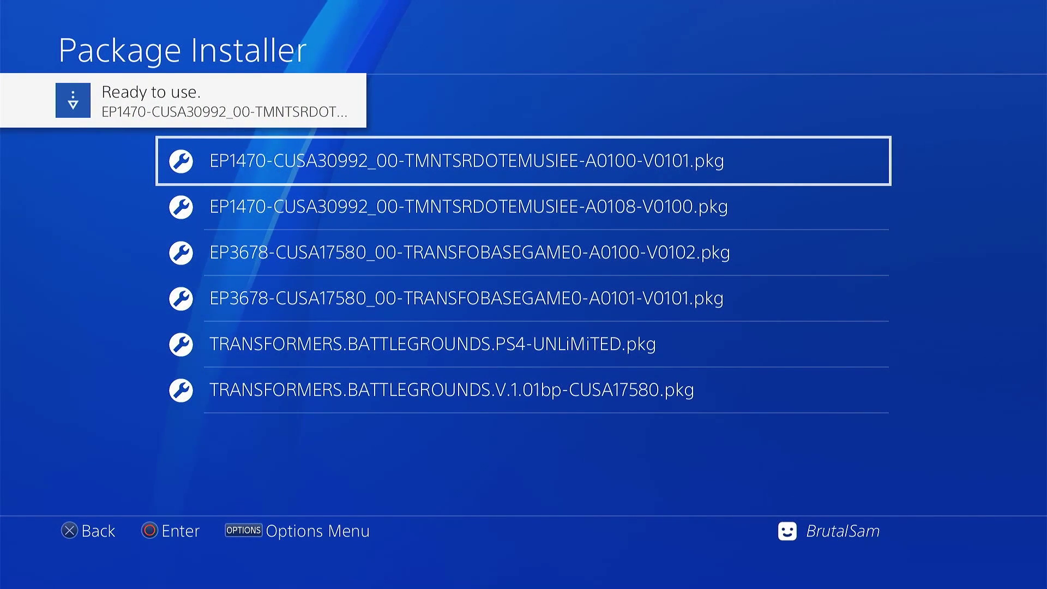
# - Install the update package EP1470-CUSA30992_00-TMNTSRDOTEMUSIEE-A0108-V0100.pkg and return to the home screen
pyautogui.press('Down')
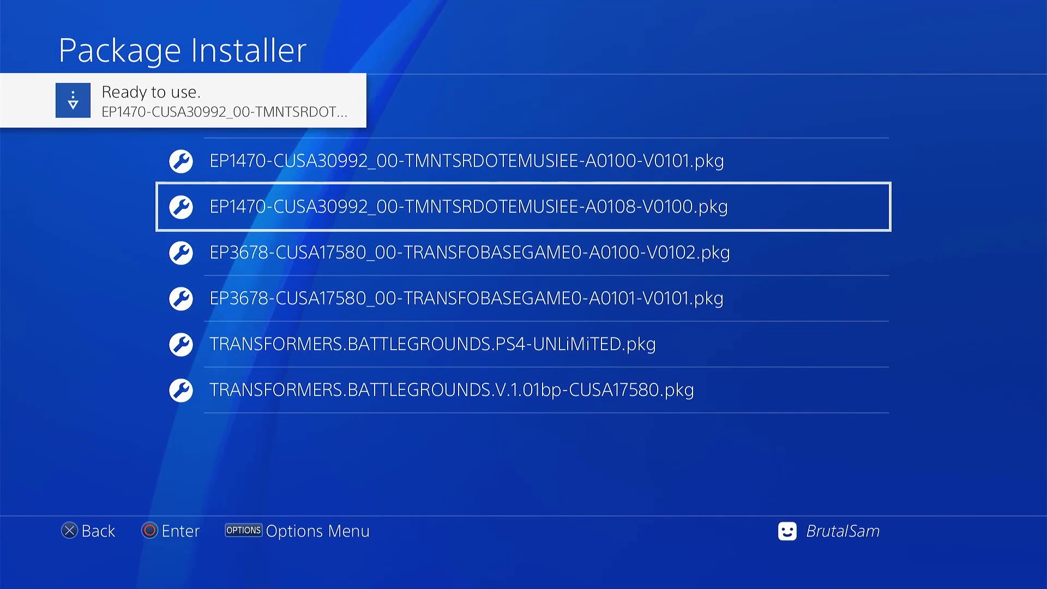
pyautogui.press('Return')
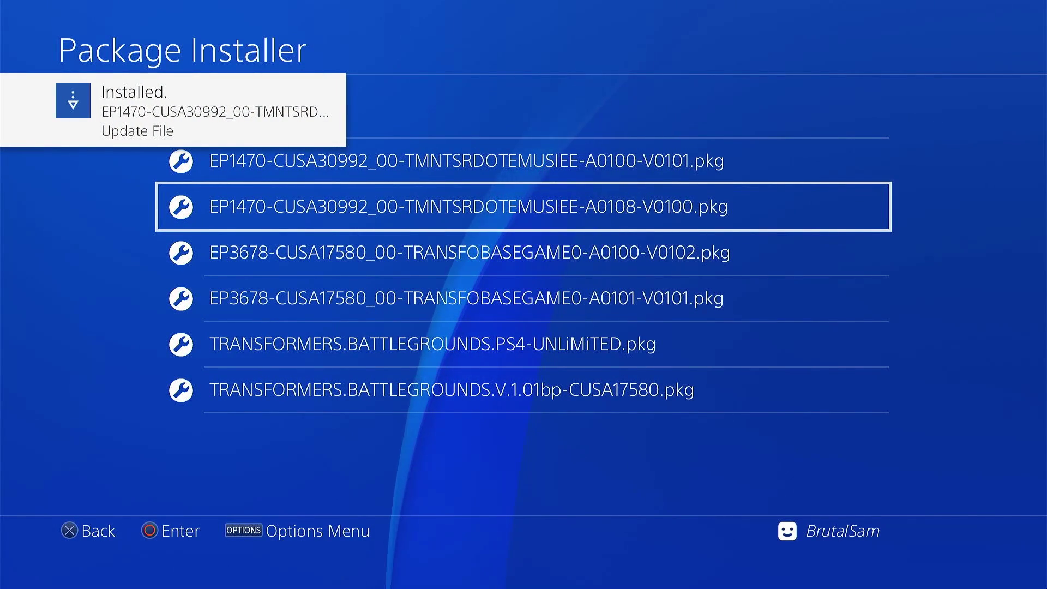
pyautogui.press('super')
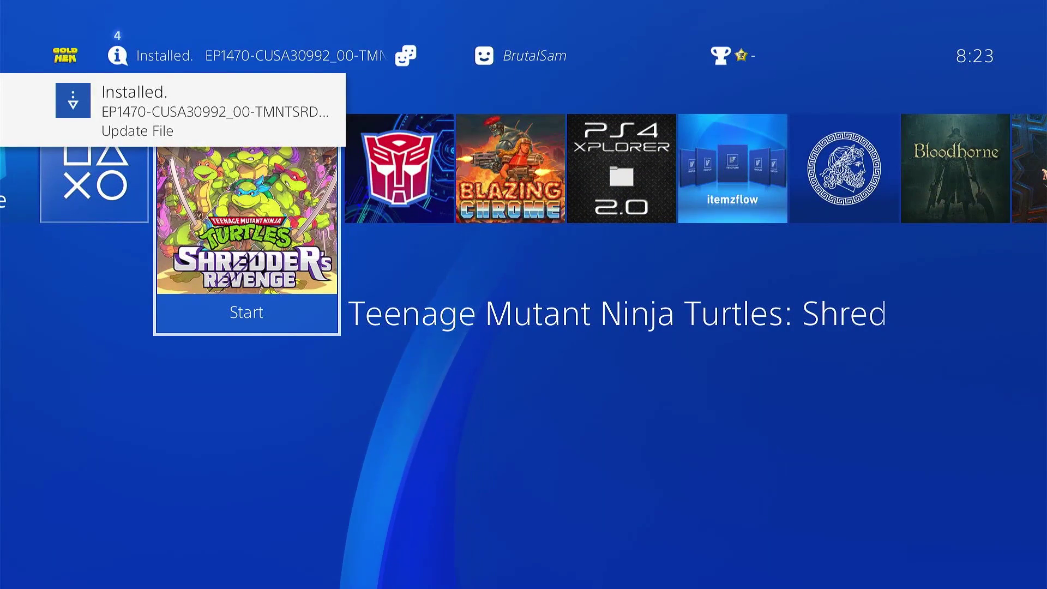
# - Check the size and version of the reinstalled Shredder's Revenge on its information page
pyautogui.press('Menu')
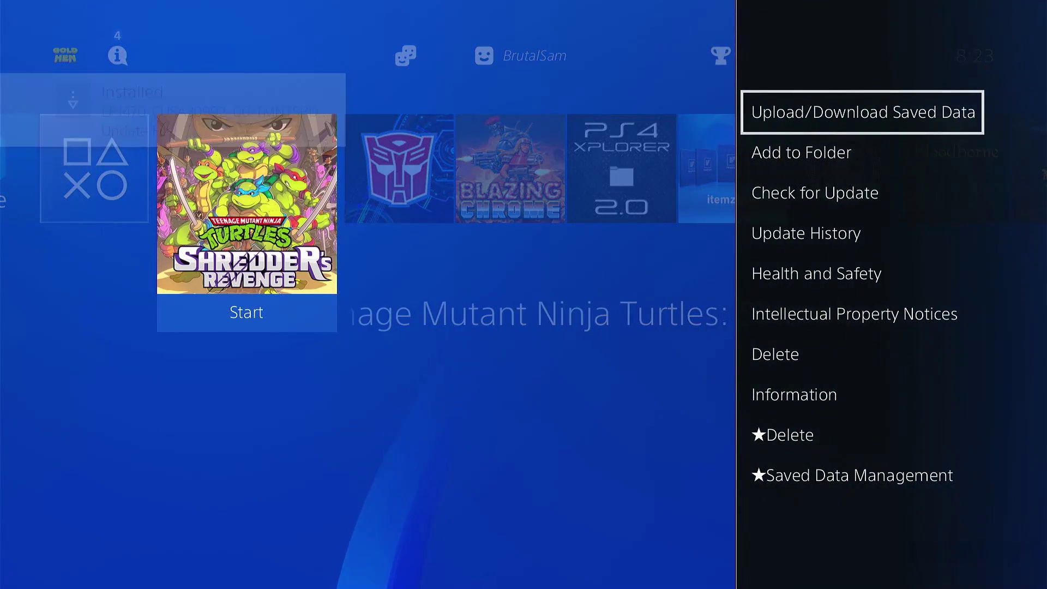
pyautogui.press('Down')
pyautogui.press('Down')
pyautogui.press('Down')
pyautogui.press('Down')
pyautogui.press('Down')
pyautogui.press('Down')
pyautogui.press('Down')
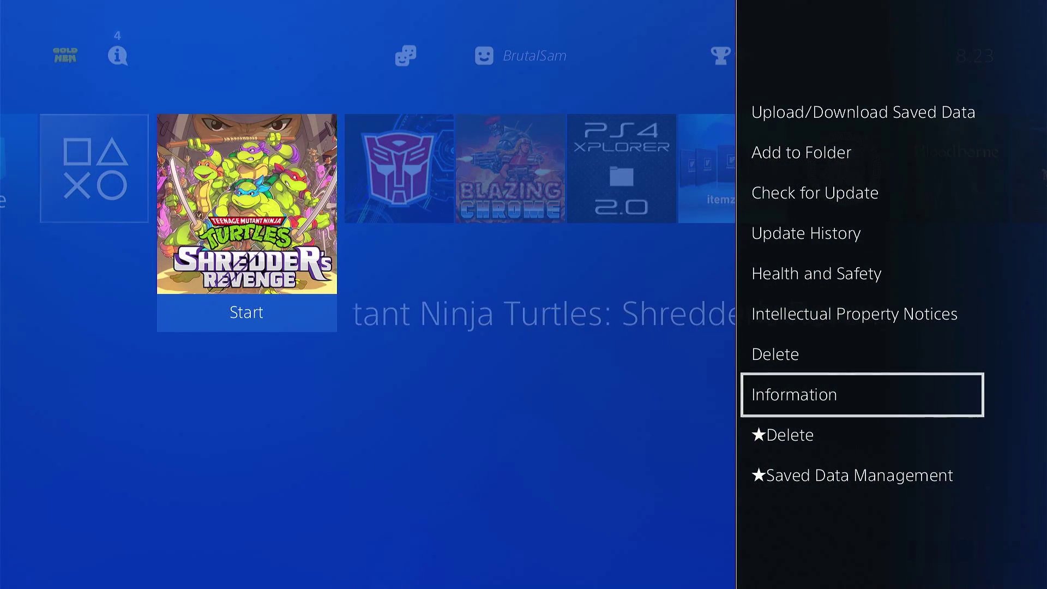
pyautogui.press('Return')
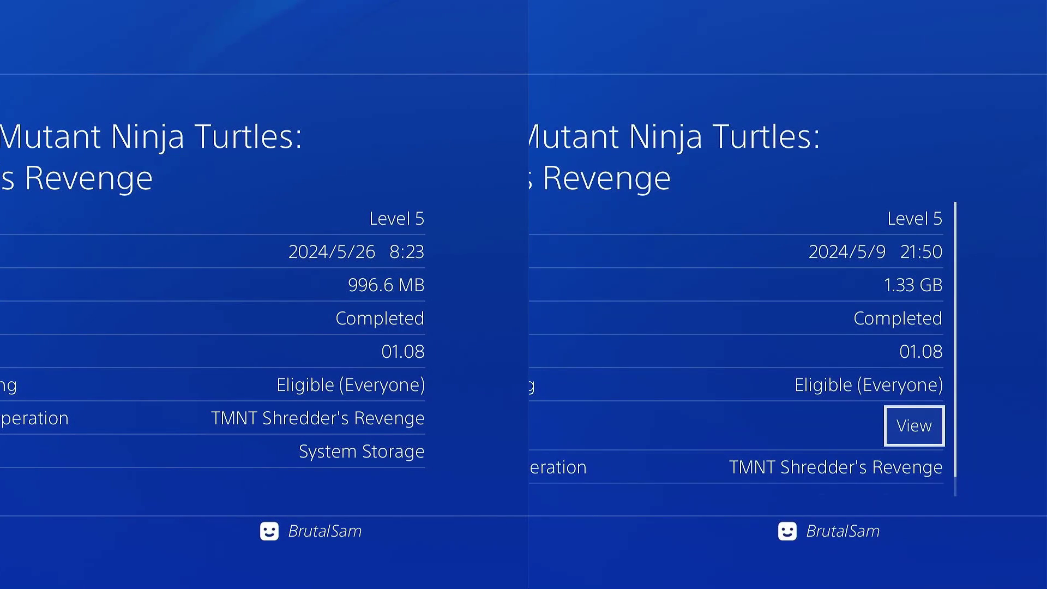
# - Leave the information page and launch Shredder's Revenge past its title screen
pyautogui.press('Escape')
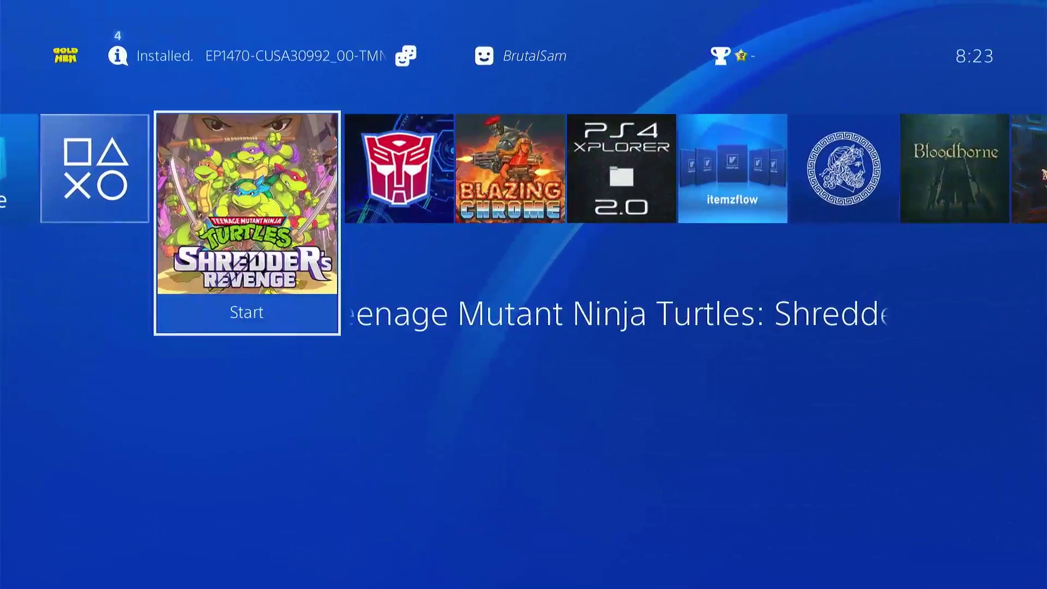
pyautogui.press('Return')
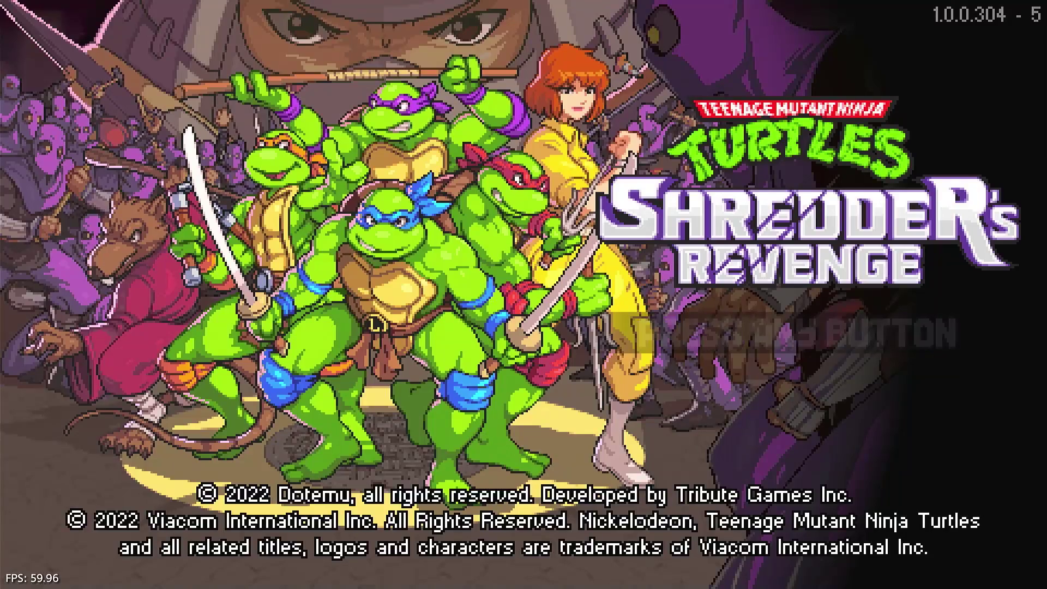
pyautogui.press('Return')
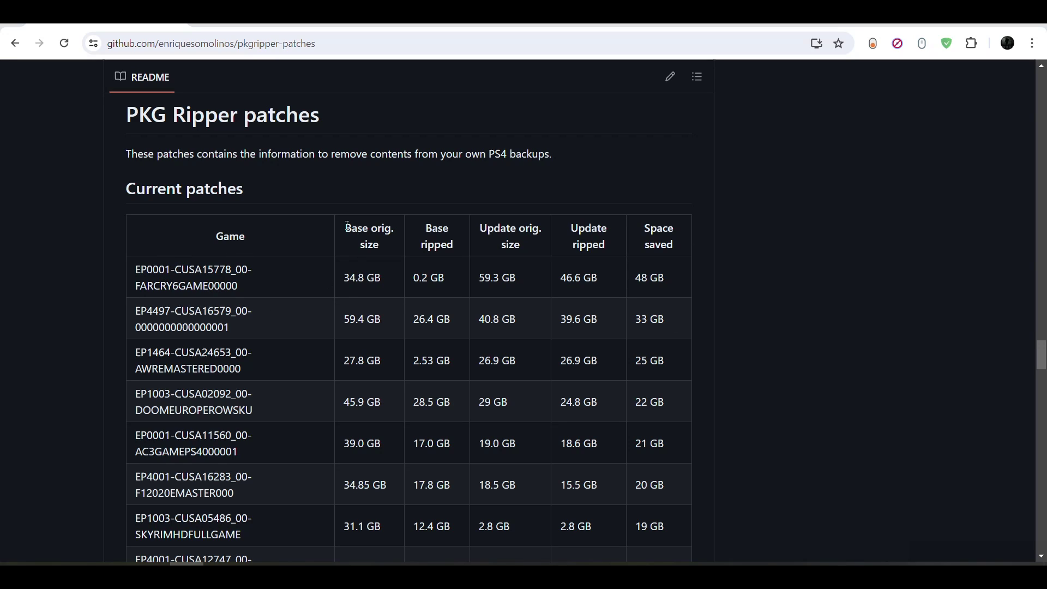
# - Switch to the pkgripper-patches page on GitHub and examine the size columns of the Current patches table
pyautogui.moveTo(349, 231); pyautogui.dragTo(382, 247)
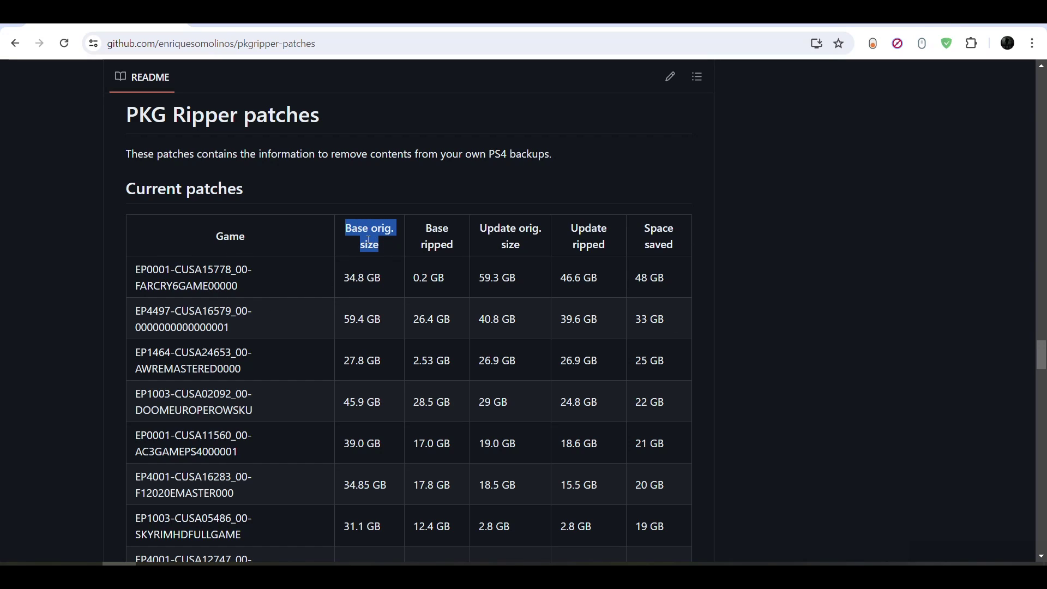
pyautogui.click(450, 247)
pyautogui.doubleClick(450, 247)
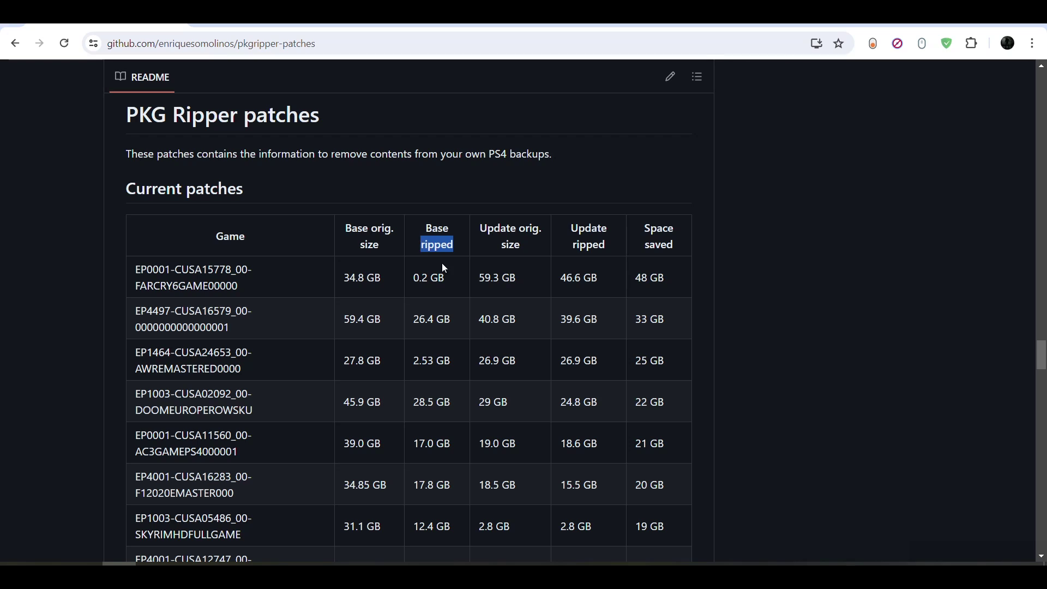
pyautogui.click(506, 245)
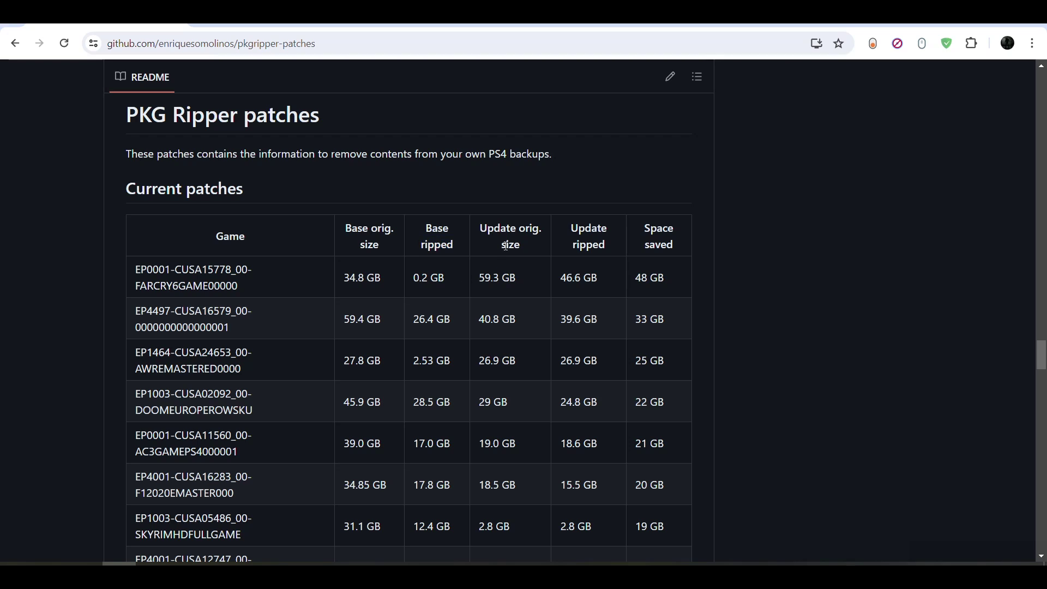
pyautogui.moveTo(644, 227); pyautogui.dragTo(662, 273)
pyautogui.click(655, 277)
pyautogui.tripleClick(653, 277)
# - Examine the space saved for the first several games in the Current patches table
pyautogui.scroll(-1, 671, 313)
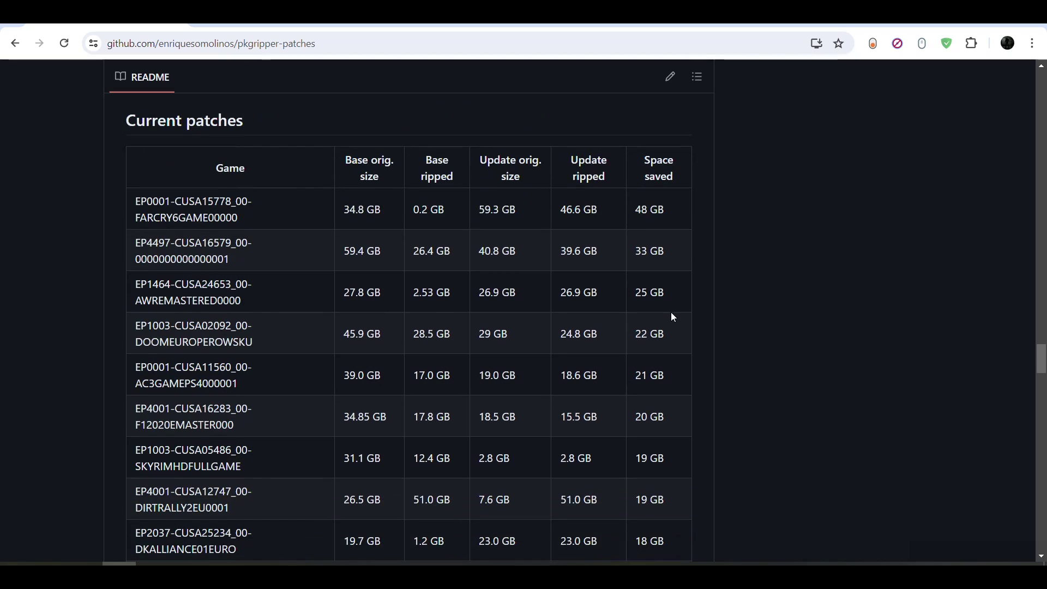
pyautogui.tripleClick(651, 251)
pyautogui.moveTo(674, 161); pyautogui.dragTo(674, 203)
pyautogui.click(674, 203)
pyautogui.tripleClick(650, 251)
pyautogui.click(645, 281)
pyautogui.doubleClick(642, 292)
pyautogui.click(642, 333)
pyautogui.click(647, 363)
# - Compare the original and ripped base sizes of the DOOMEUROPEROWSKU and AC3GAMEPS4000001 entries
pyautogui.tripleClick(384, 334)
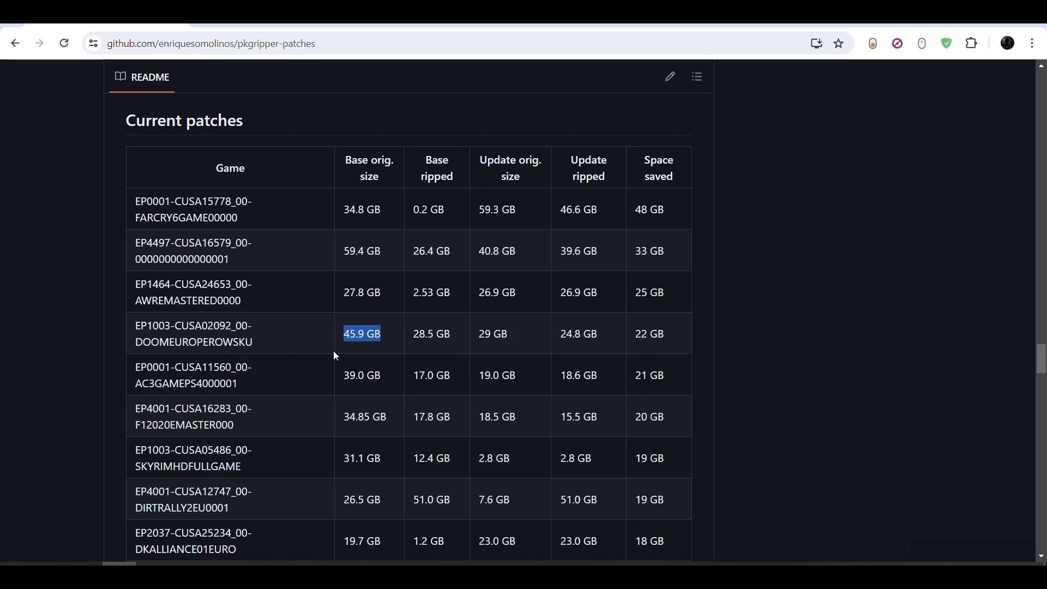
pyautogui.moveTo(411, 334); pyautogui.dragTo(434, 333)
pyautogui.click(411, 379)
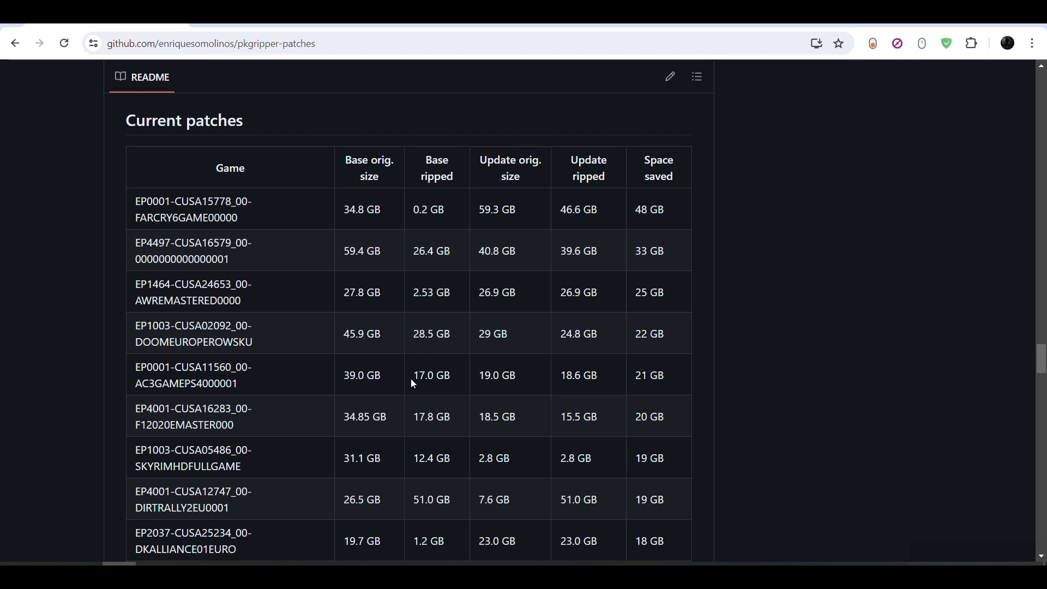
pyautogui.moveTo(369, 376); pyautogui.dragTo(345, 376)
pyautogui.click(355, 376)
pyautogui.moveTo(413, 377); pyautogui.dragTo(434, 376)
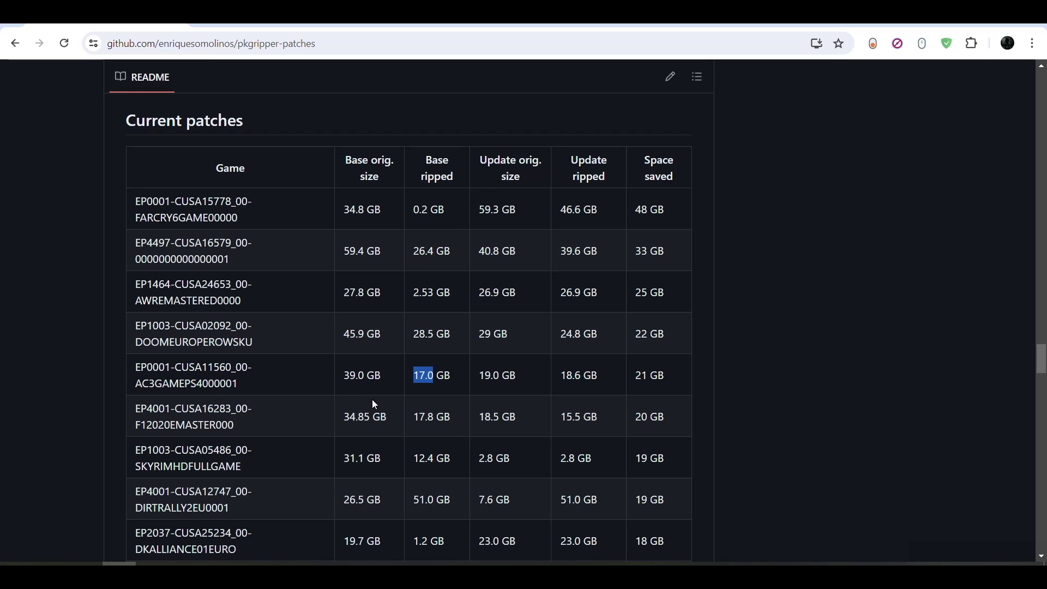
pyautogui.click(365, 399)
# - Look through the rest of the Current patches table for the games with available patches
pyautogui.scroll(-3, 365, 399)
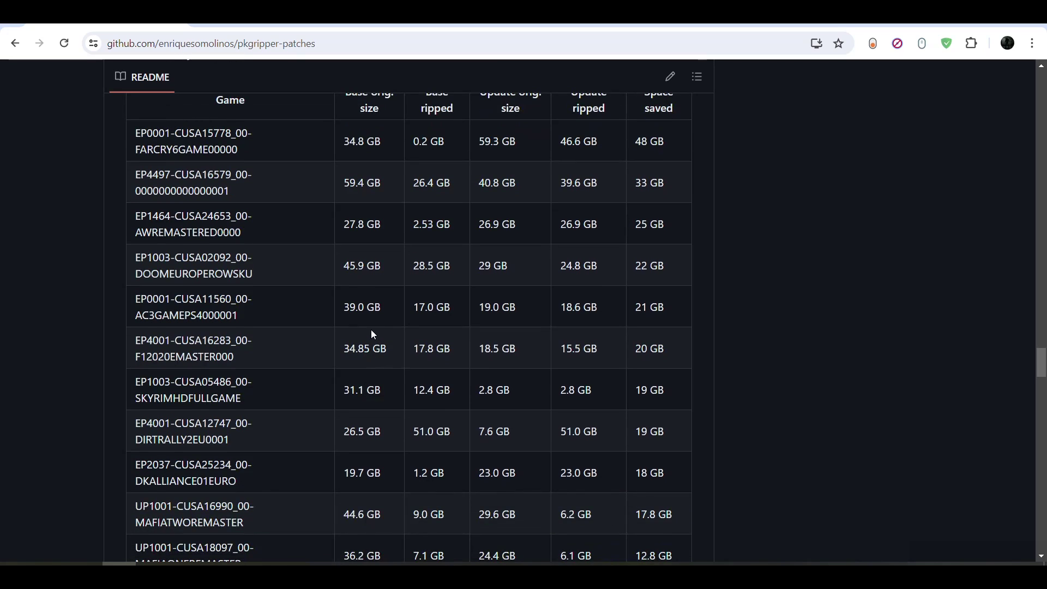
pyautogui.scroll(-10, 373, 359)
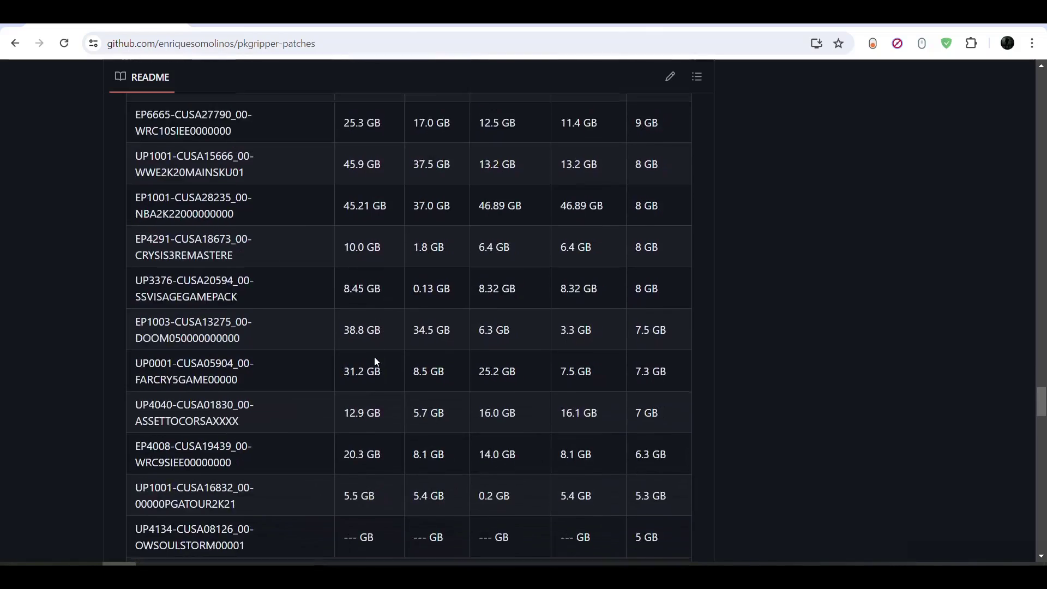
pyautogui.scroll(-5, 374, 357)
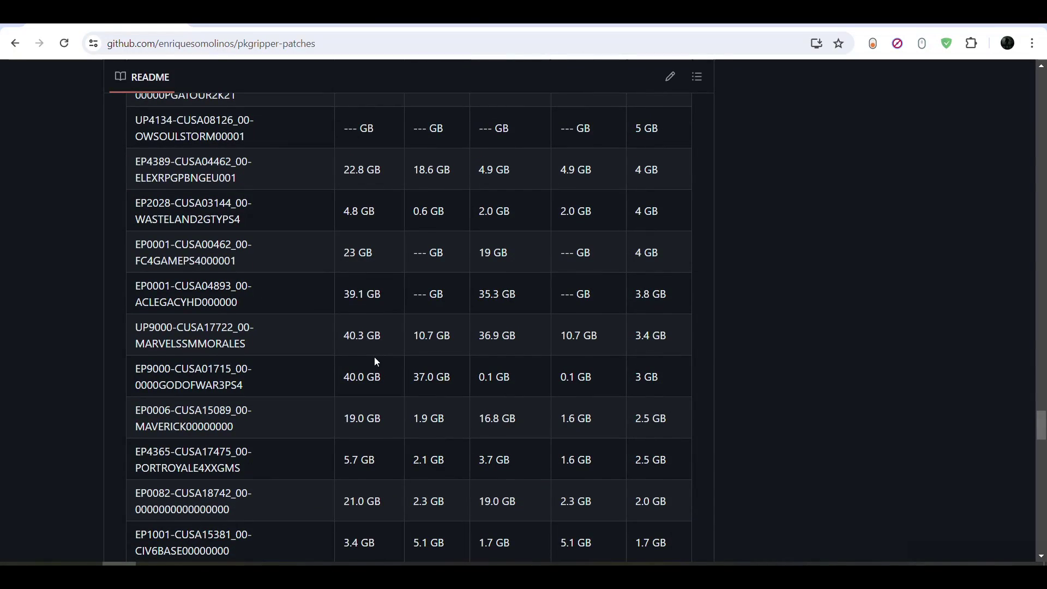
pyautogui.scroll(-1, 374, 356)
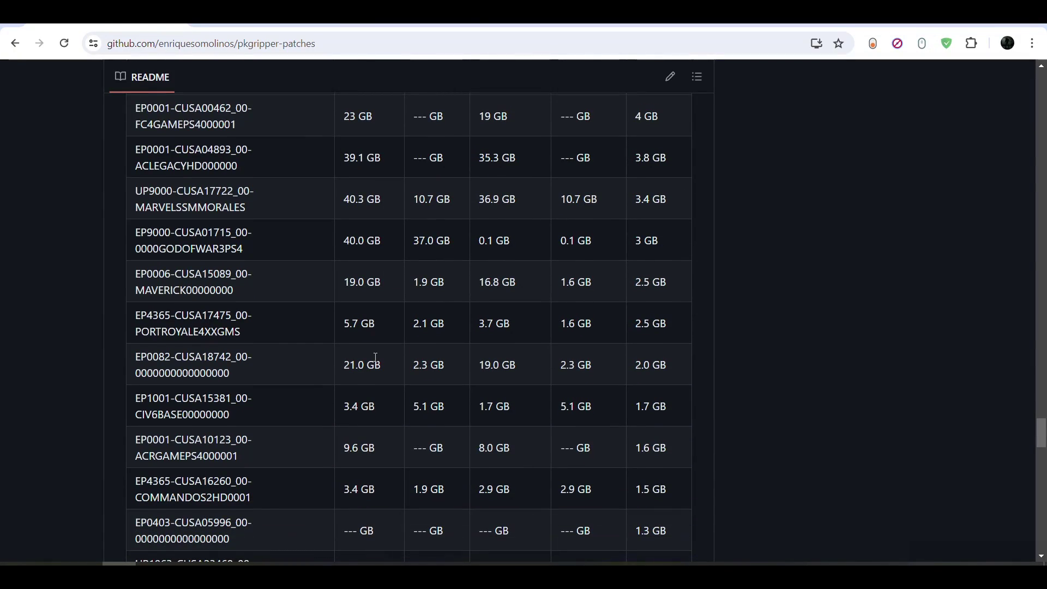
pyautogui.scroll(-1, 402, 464)
pyautogui.scroll(-13, 405, 468)
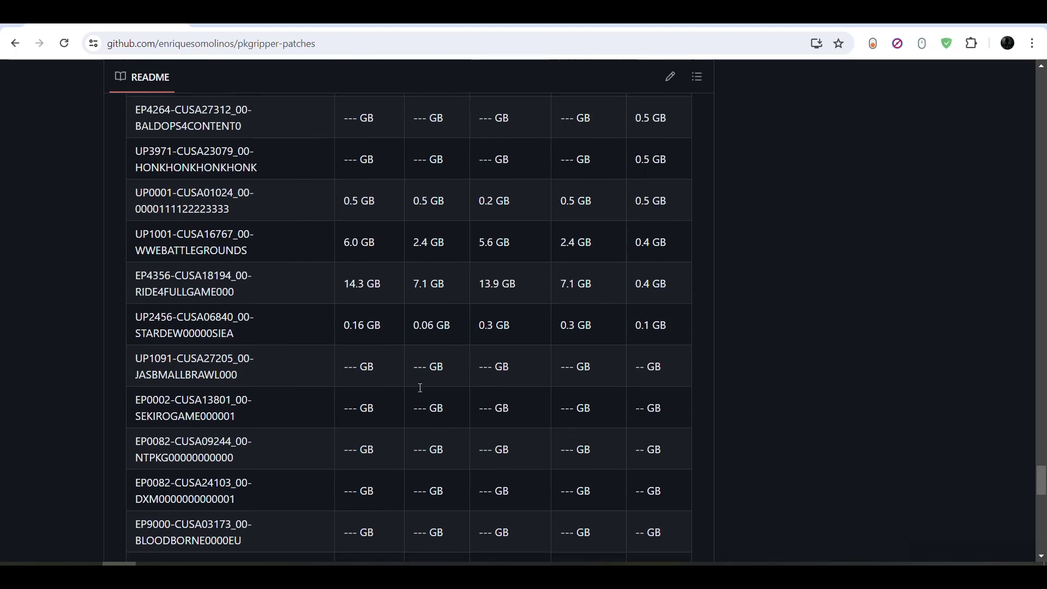
pyautogui.scroll(13, 443, 452)
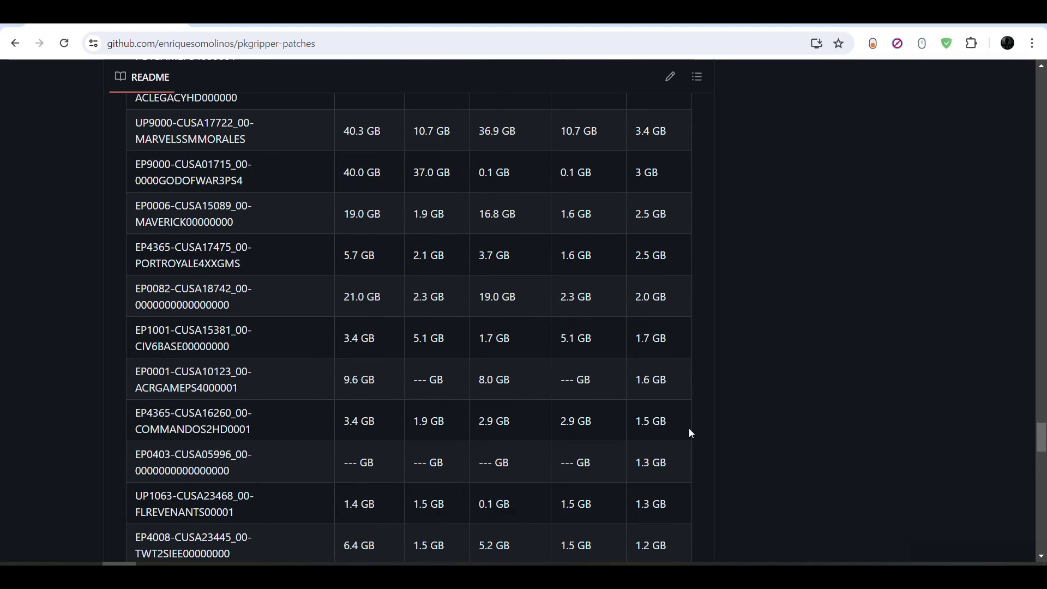
pyautogui.scroll(6, 690, 433)
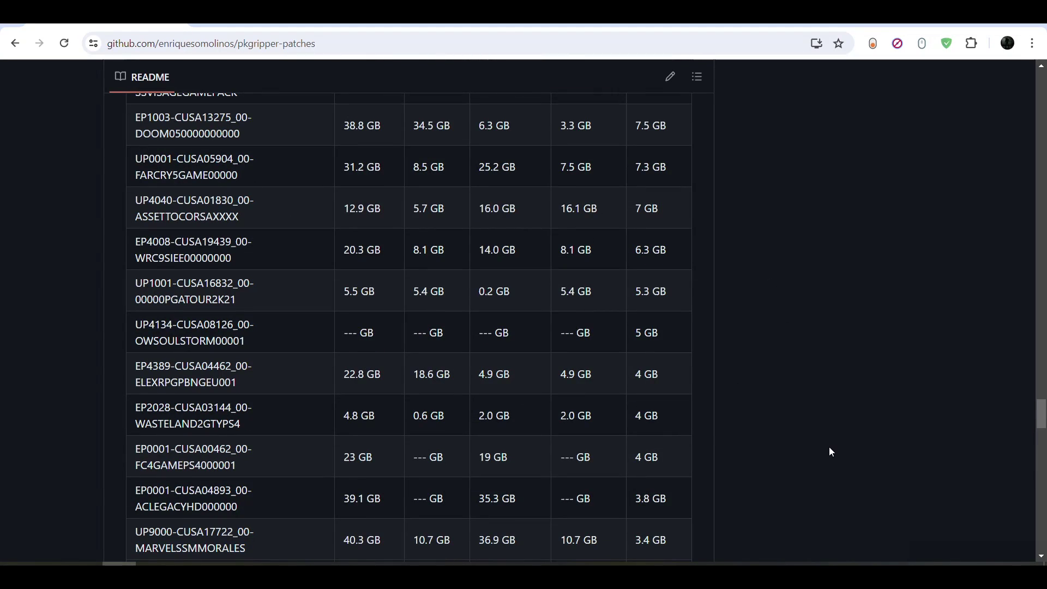